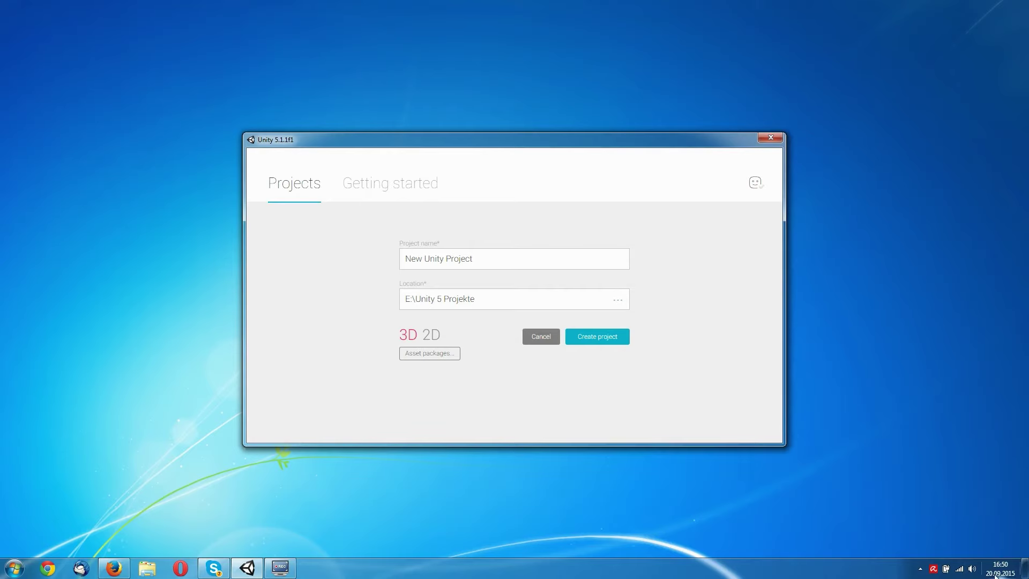
# Create a new 3D project named 'Game under 2 hours'.
pyautogui.moveTo(487, 264); pyautogui.dragTo(388, 268)
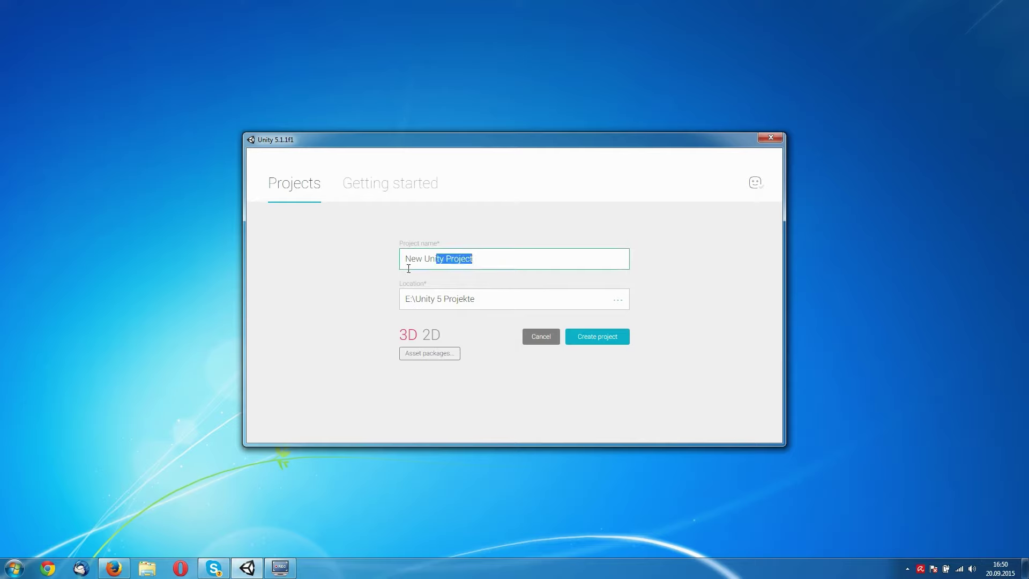
pyautogui.write('Game under 2 hours')
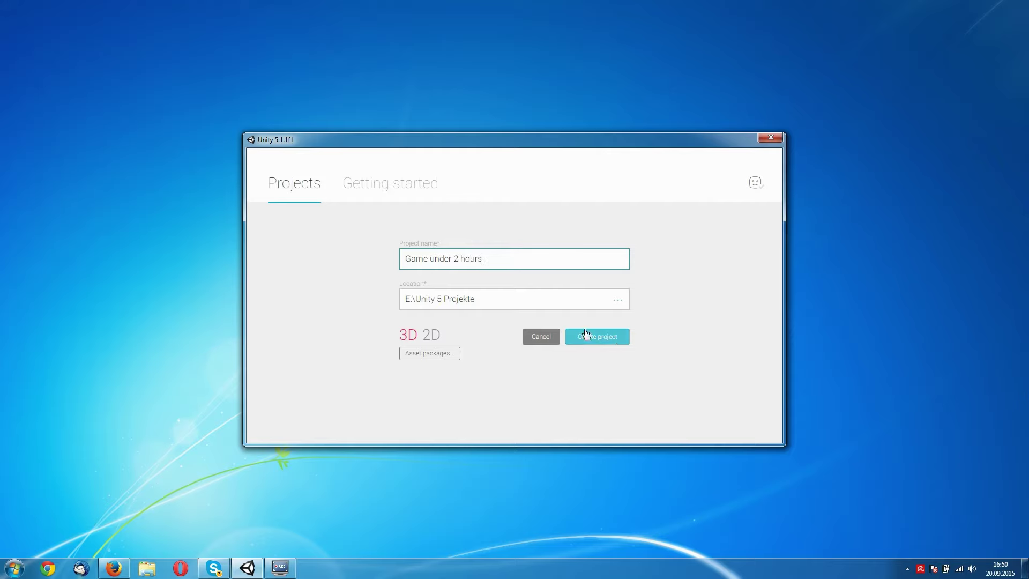
pyautogui.click(591, 337)
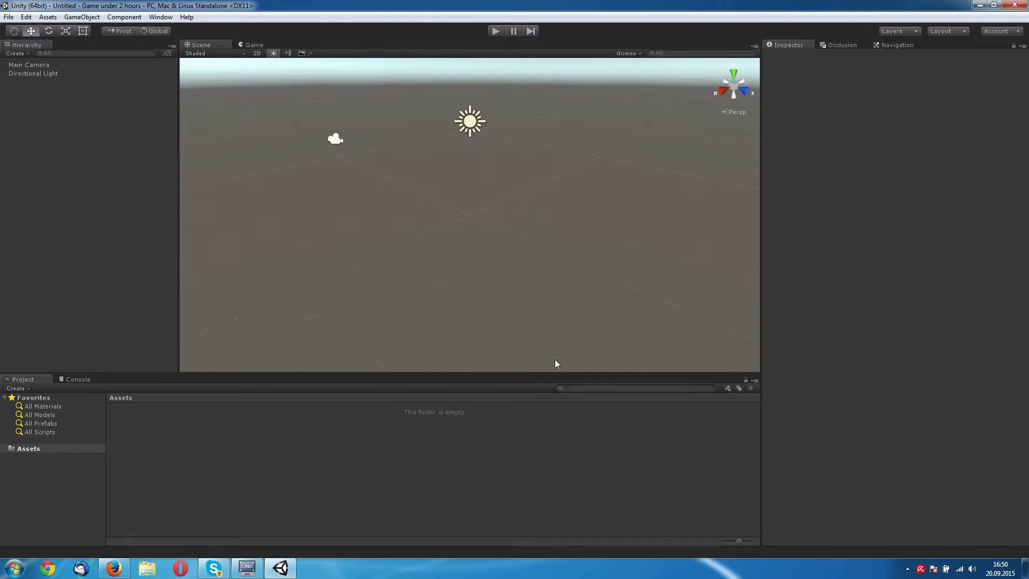
# Turn off Auto lightmap baking in the Lighting settings.
pyautogui.click(164, 17)
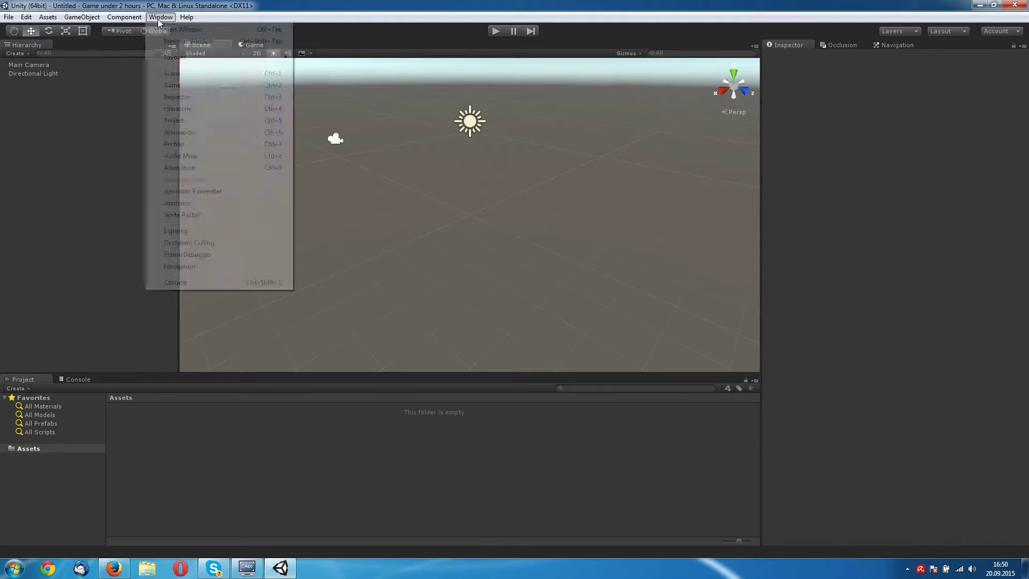
pyautogui.click(183, 236)
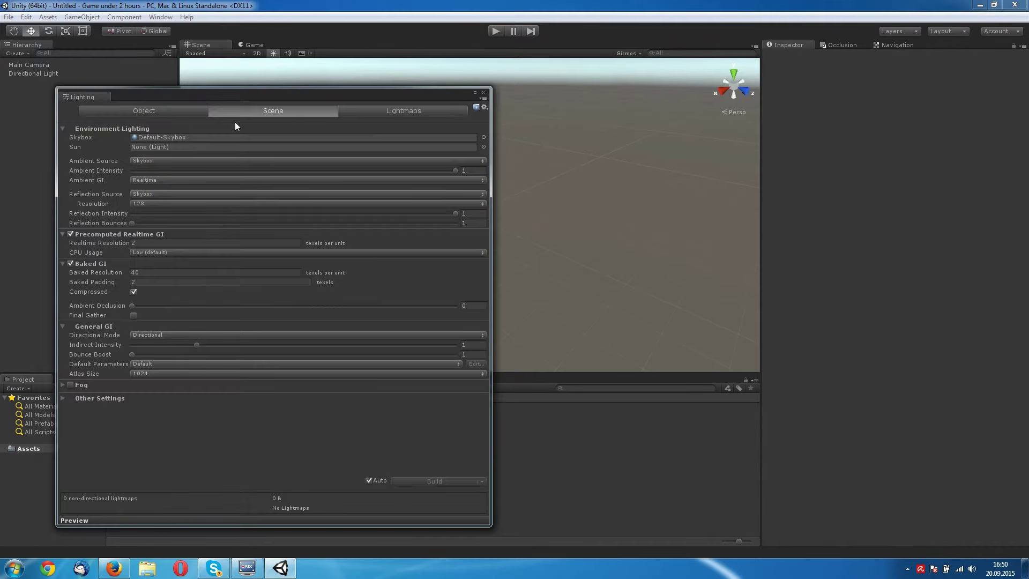
pyautogui.moveTo(437, 92); pyautogui.dragTo(662, 42)
pyautogui.click(603, 432)
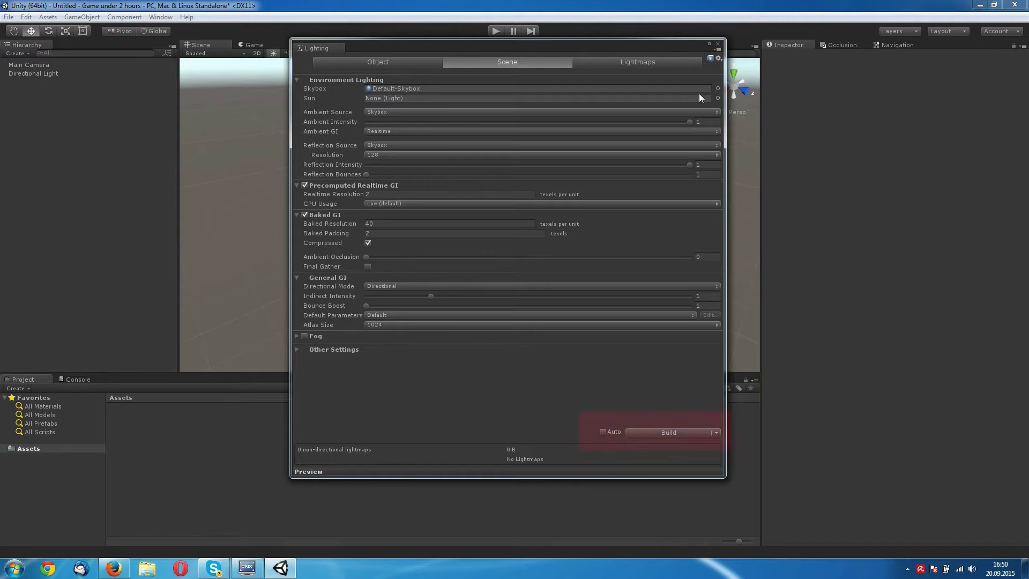
pyautogui.click(718, 43)
pyautogui.click(160, 17)
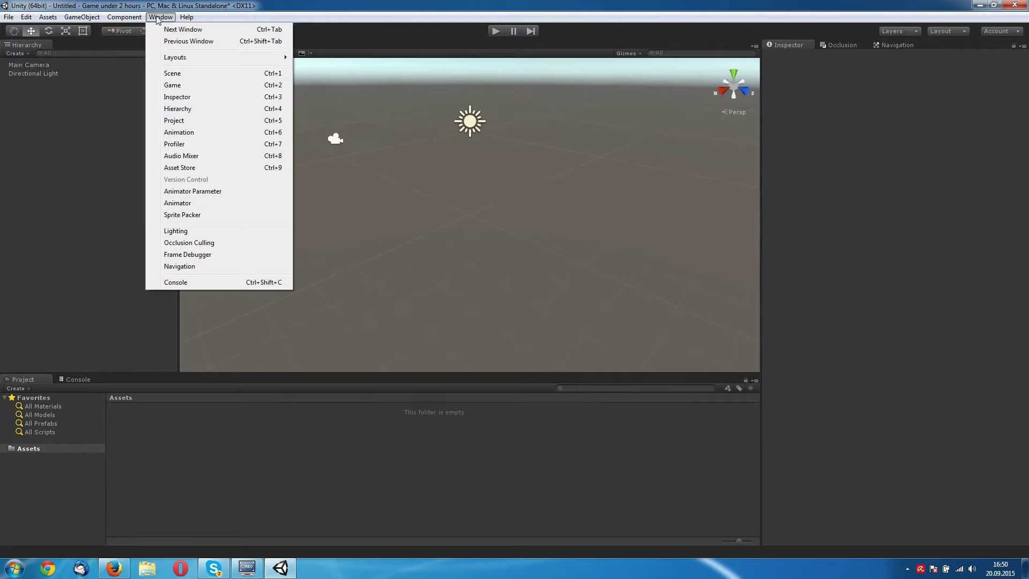
# Search the Asset Store for 'realistic' and open the Realistic FPS Prefab page.
pyautogui.click(192, 167)
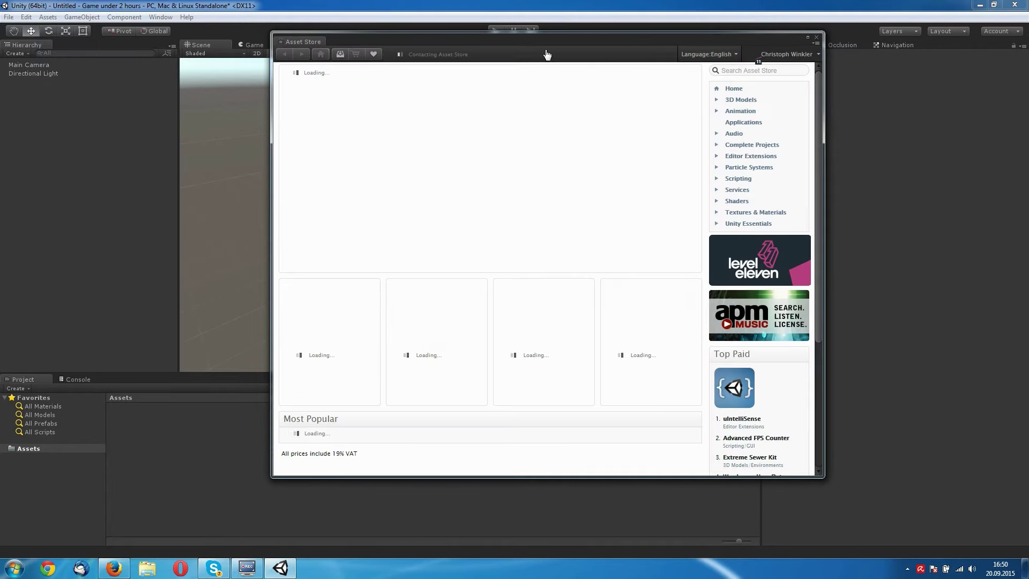
pyautogui.moveTo(510, 40); pyautogui.dragTo(474, 60)
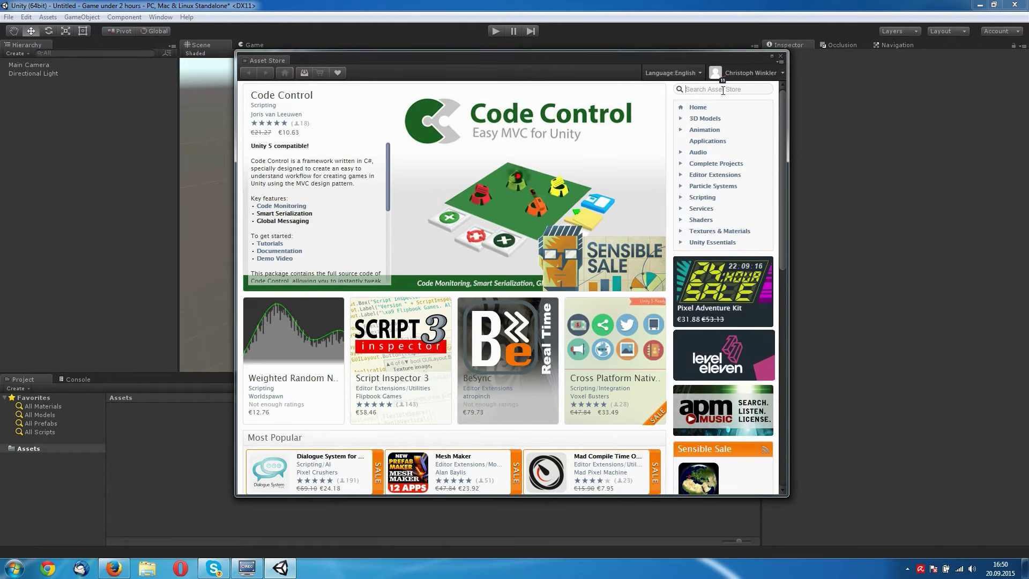
pyautogui.click(723, 89)
pyautogui.write('realistic f')
pyautogui.press('Return')
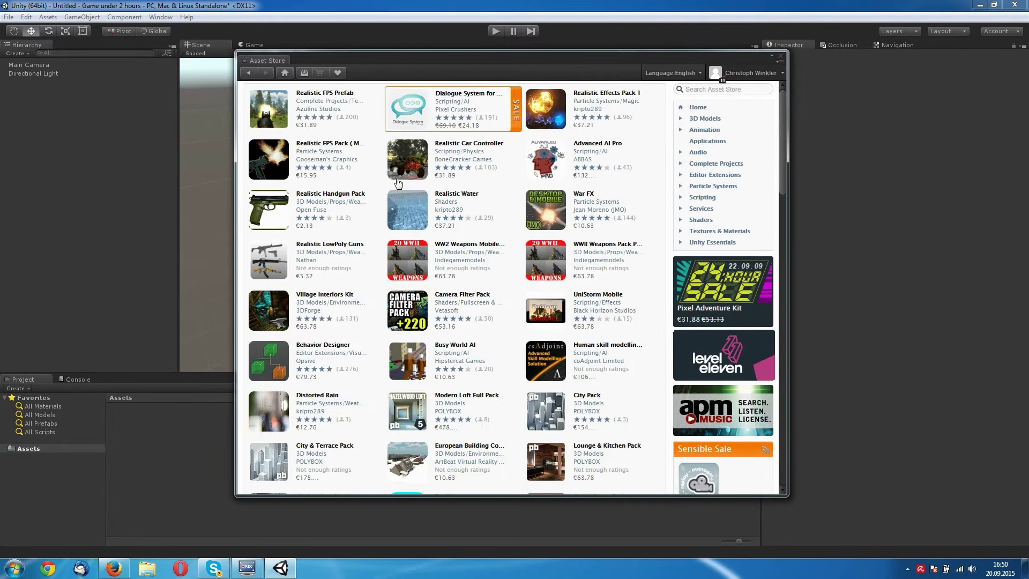
pyautogui.click(319, 95)
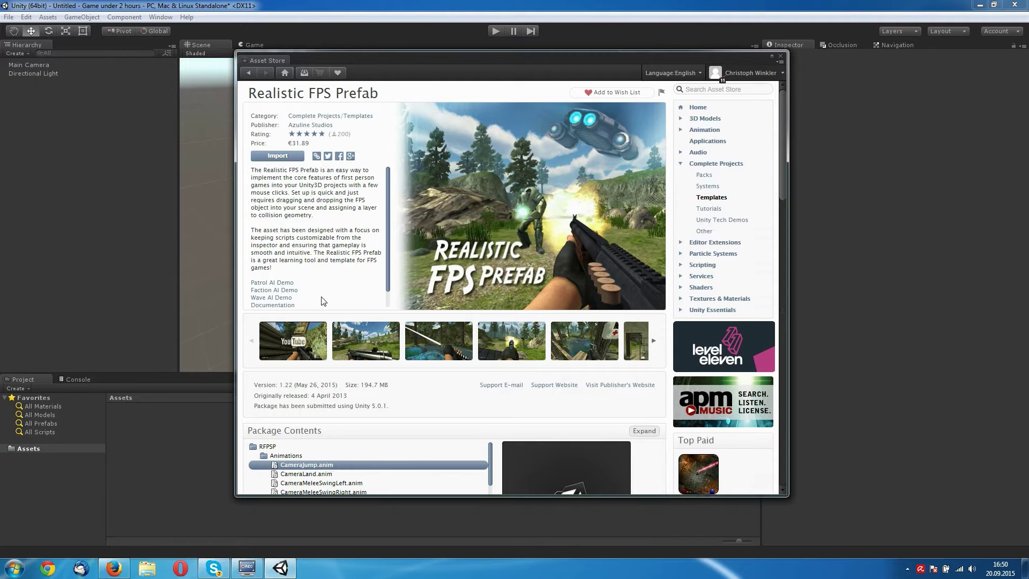
# Import the complete Realistic FPS Prefab package with all its files.
pyautogui.click(281, 160)
pyautogui.click(536, 298)
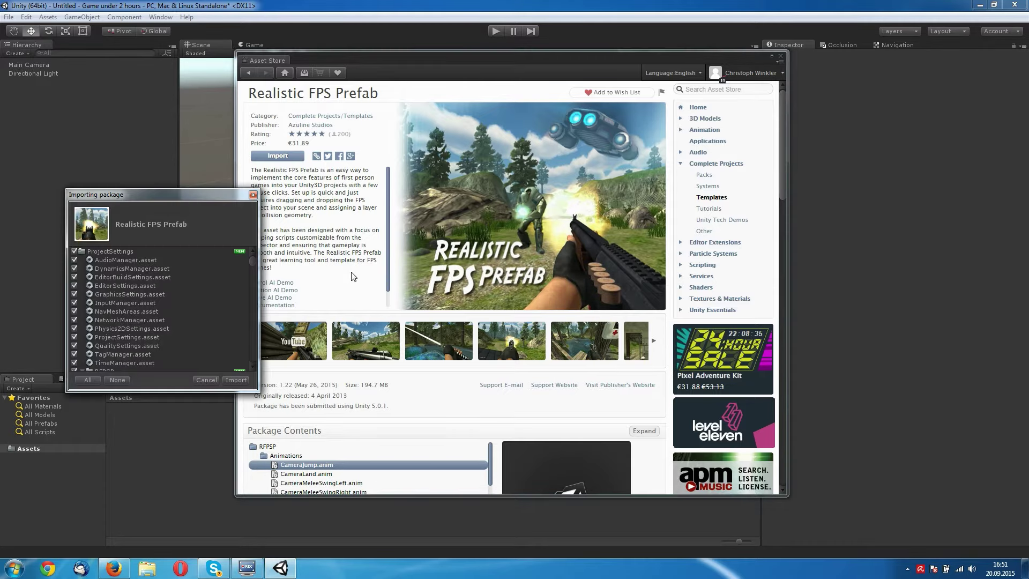
pyautogui.click(236, 381)
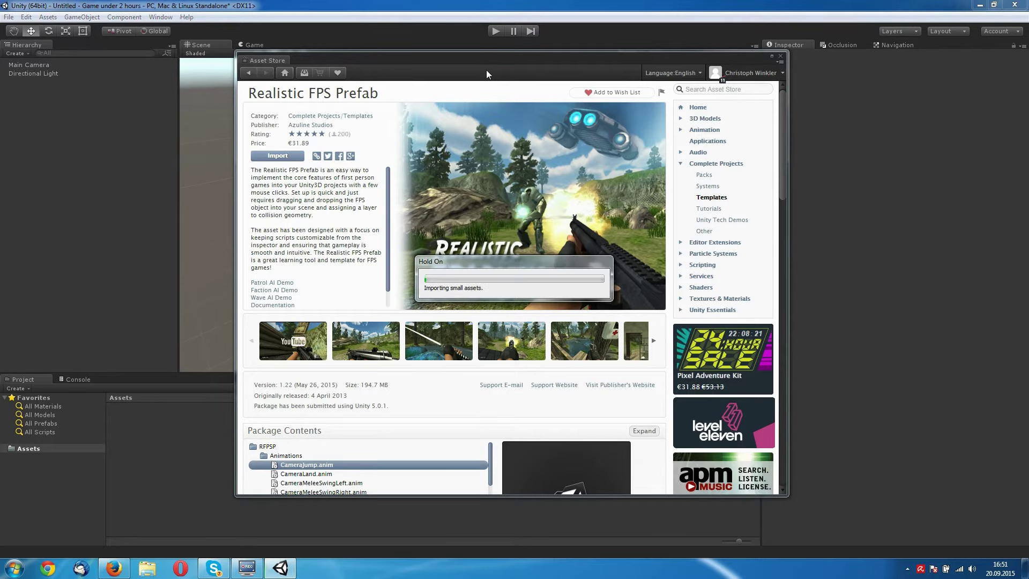
pyautogui.moveTo(492, 63); pyautogui.dragTo(584, 65)
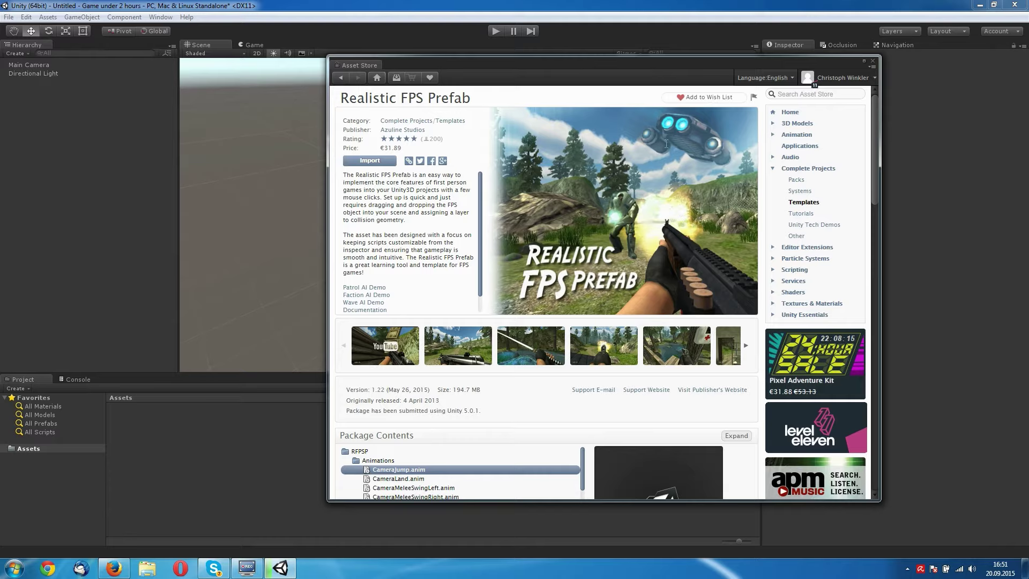
# Search the Asset Store for 'terraincomposer' and import all TerrainComposer files.
pyautogui.click(792, 99)
pyautogui.write('terr')
pyautogui.write('aincomposer')
pyautogui.press('Return')
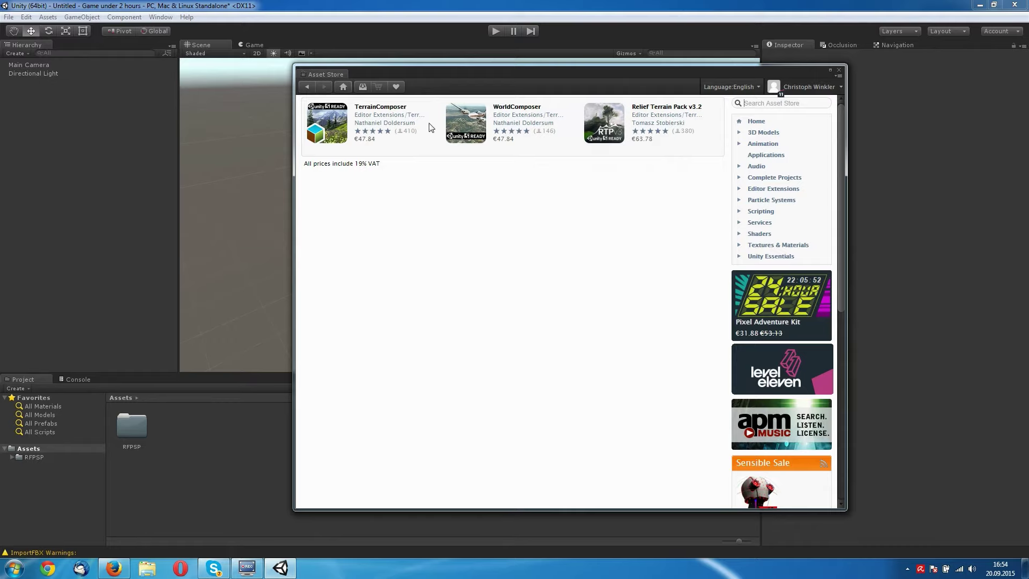
pyautogui.click(324, 121)
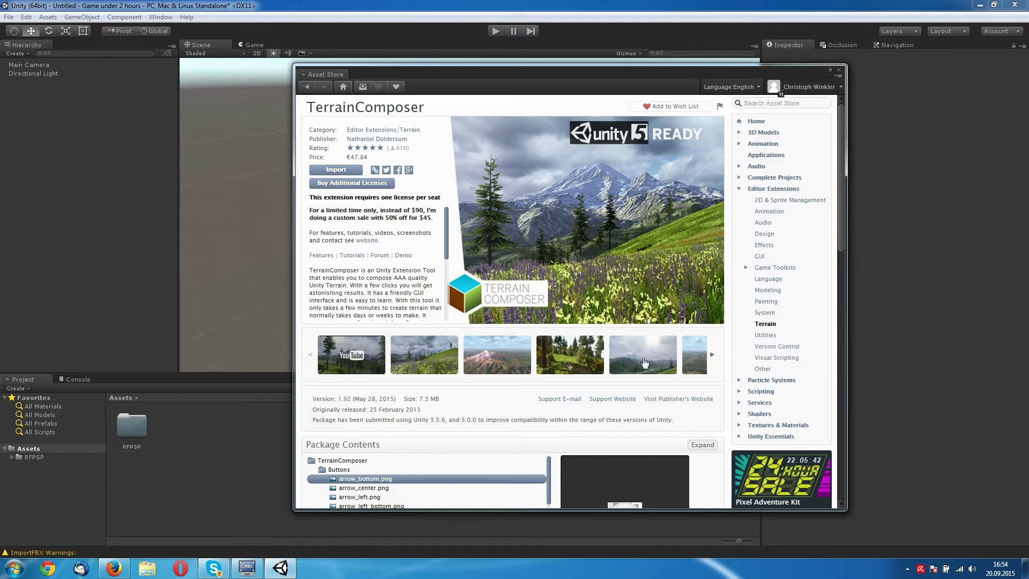
pyautogui.click(344, 176)
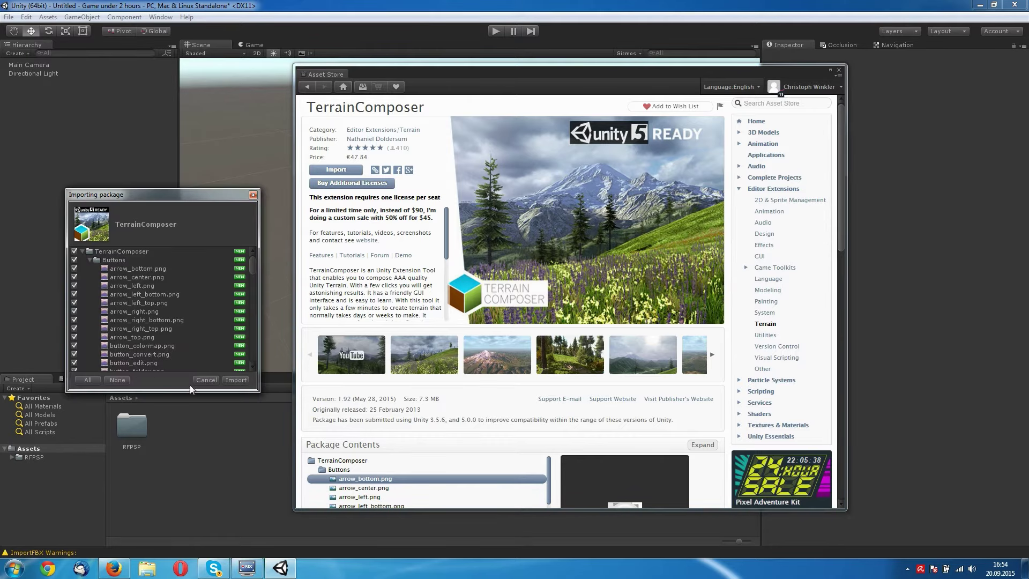
pyautogui.click(235, 381)
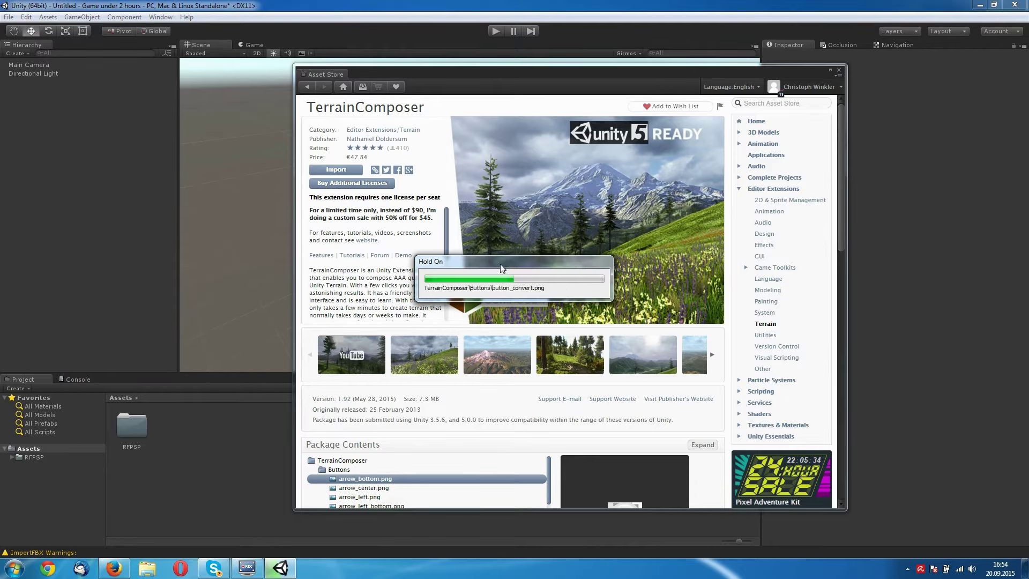
pyautogui.moveTo(503, 268); pyautogui.dragTo(121, 198)
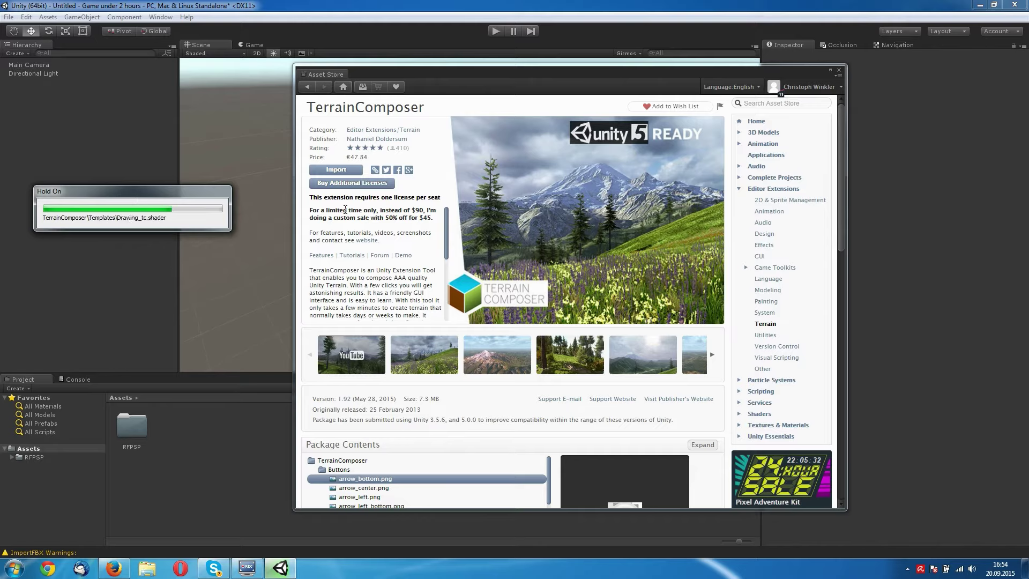
# Browse the Relief Terrain Pack page, then close the Asset Store.
pyautogui.click(307, 88)
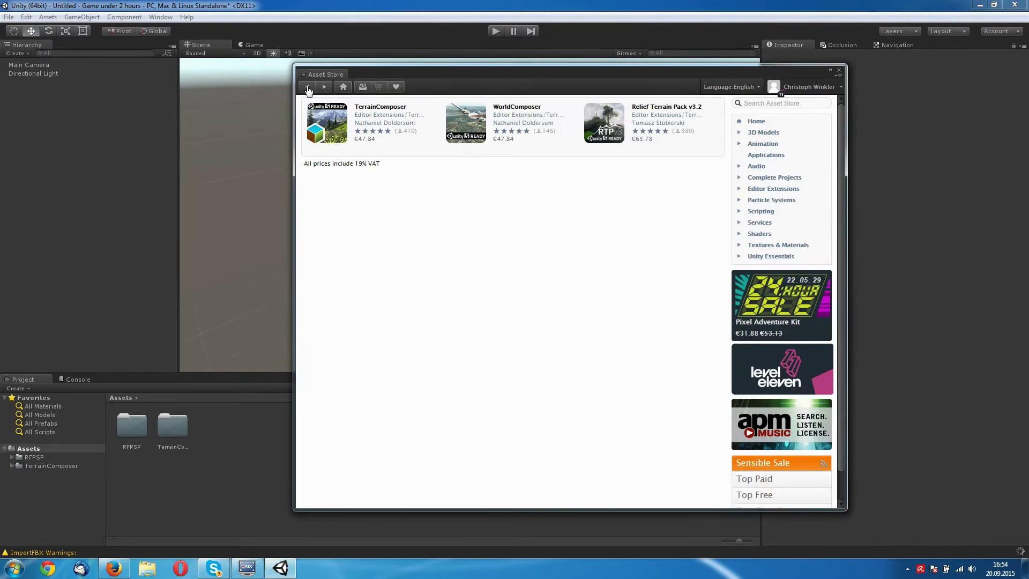
pyautogui.click(604, 119)
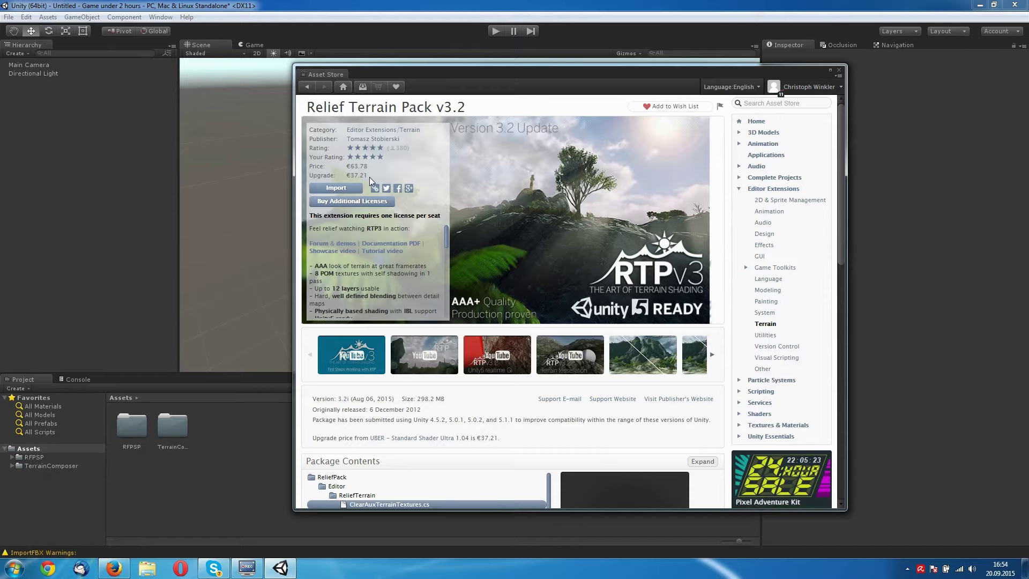
pyautogui.click(840, 71)
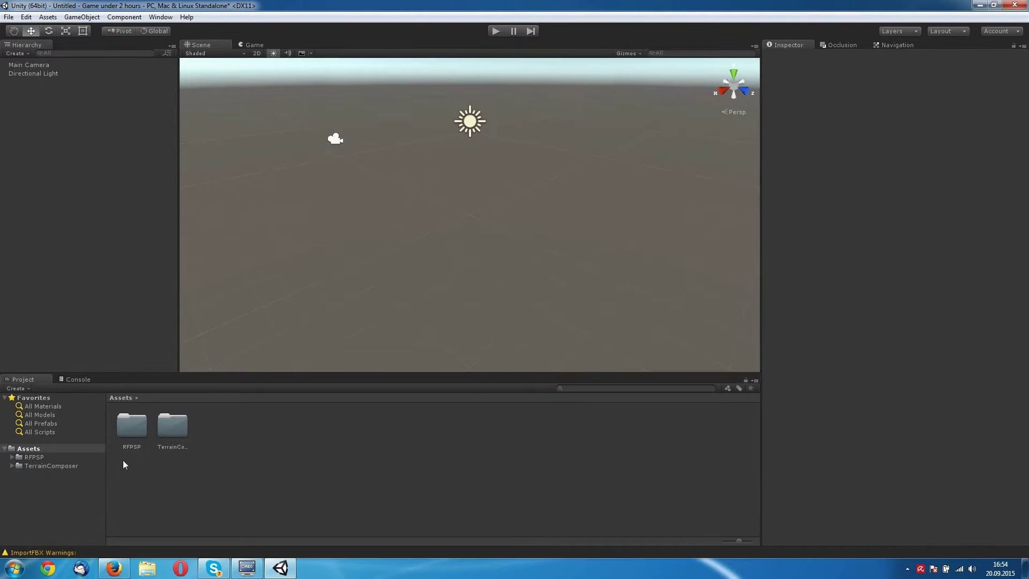
# Dock the TerrainComposer window beside the Inspector and widen its panel.
pyautogui.click(166, 19)
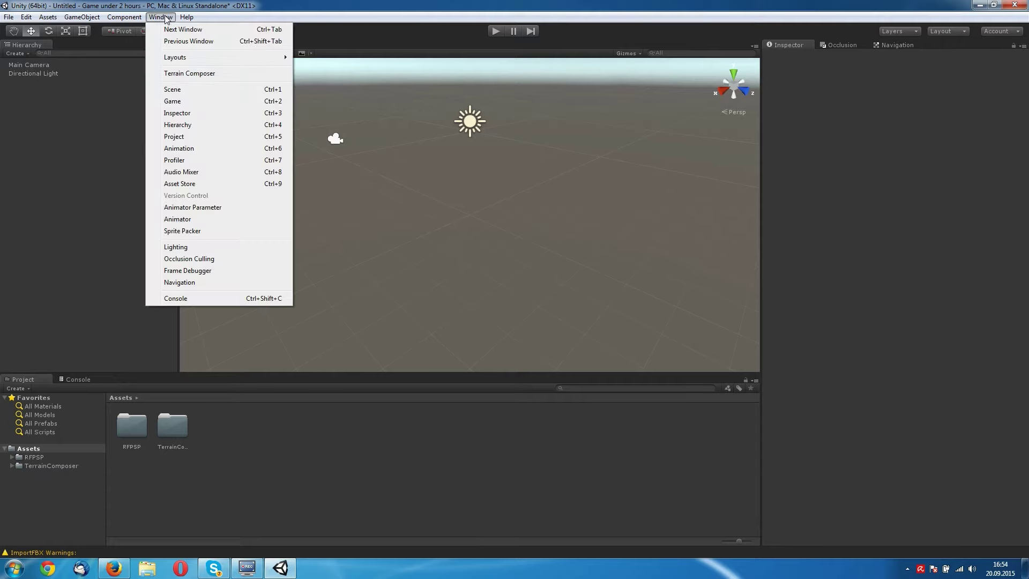
pyautogui.click(198, 75)
pyautogui.moveTo(492, 120)
pyautogui.mouseDown()
pyautogui.moveTo(372, 108)
pyautogui.moveTo(826, 50)
pyautogui.mouseUp()
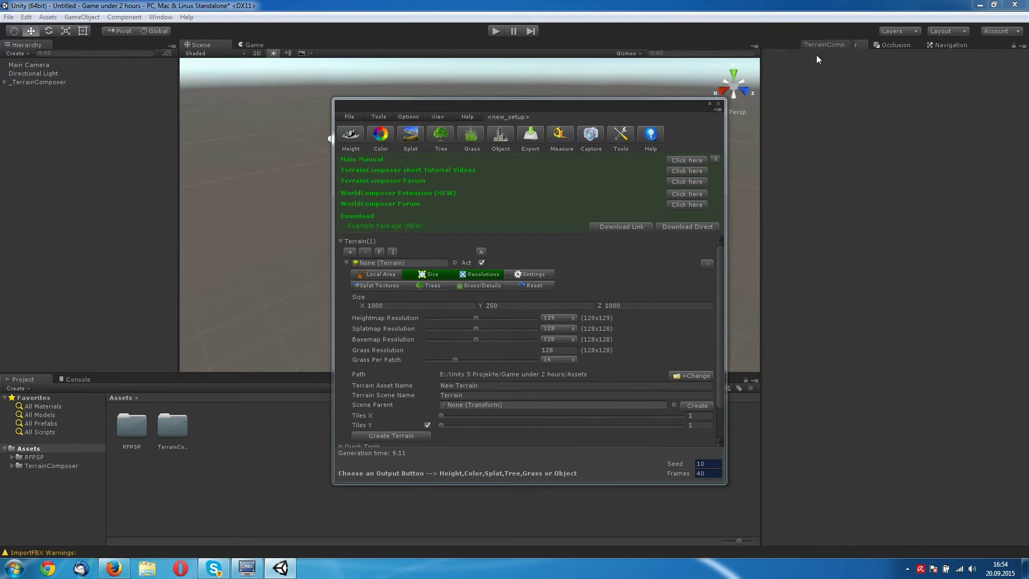
pyautogui.middleClick(890, 44)
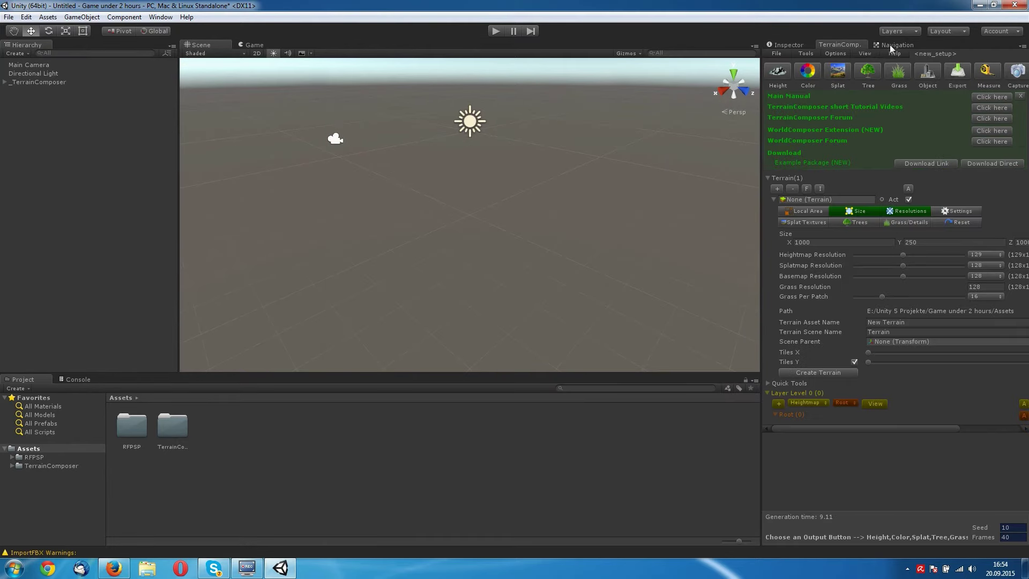
pyautogui.click(1022, 97)
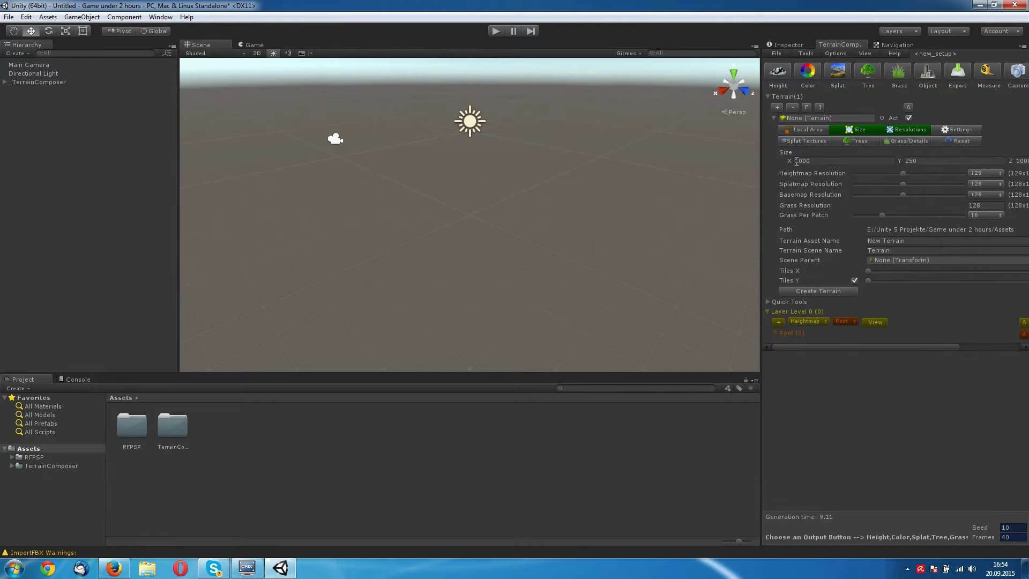
pyautogui.moveTo(761, 179); pyautogui.dragTo(651, 185)
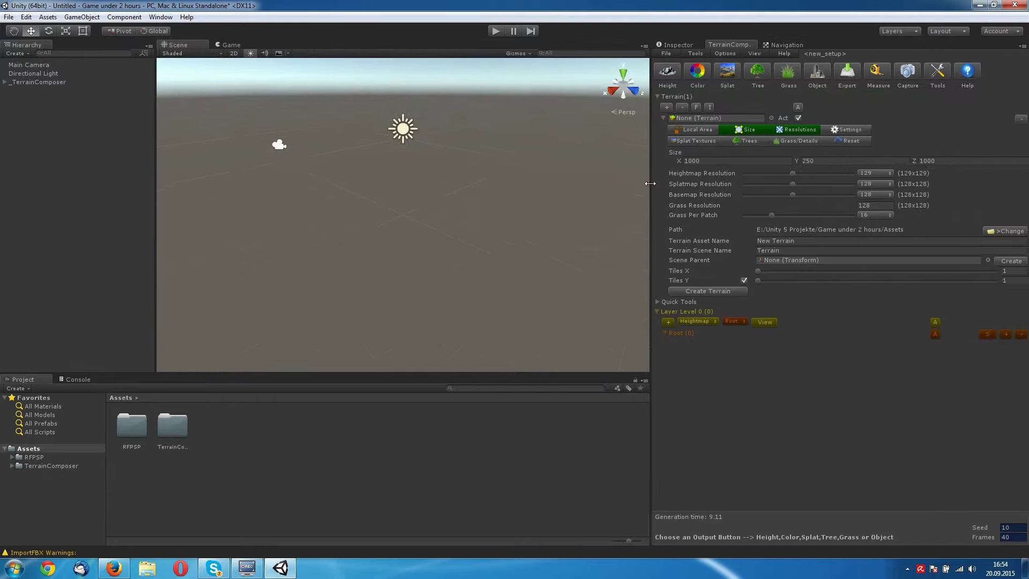
# Set the terrain size to 2000 × 500 × 2000.
pyautogui.click(729, 159)
pyautogui.write('200')
pyautogui.click(848, 160)
pyautogui.write('5')
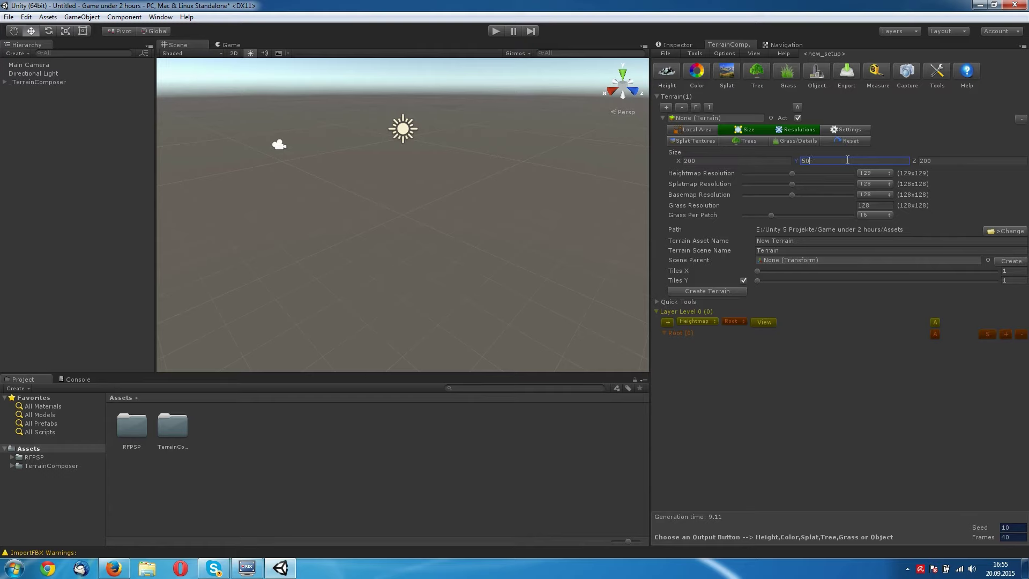
pyautogui.click(940, 162)
pyautogui.click(763, 164)
pyautogui.write('20')
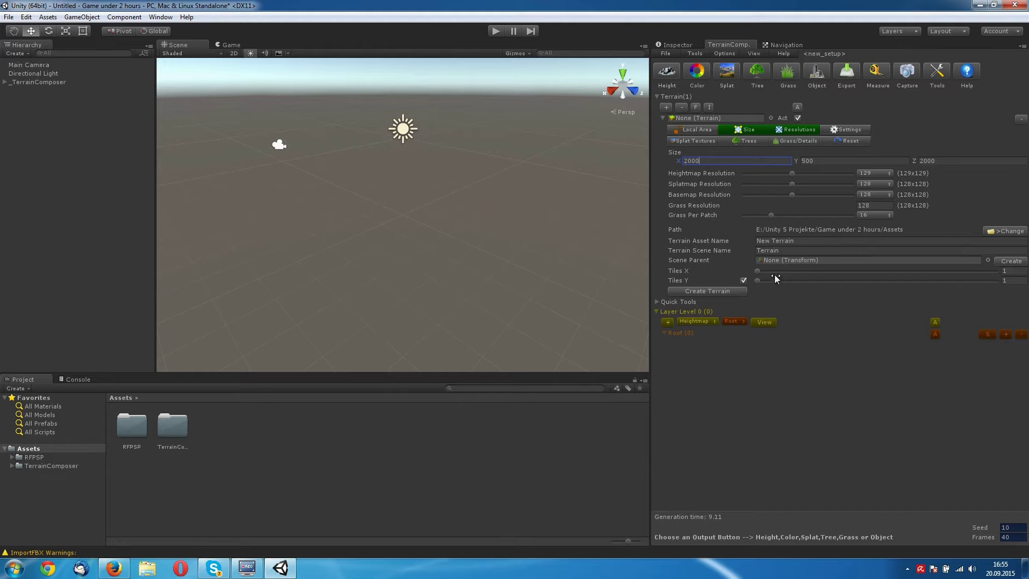
# Name the terrain asset and object Island, add a Terrains parent, and create one tile.
pyautogui.click(810, 242)
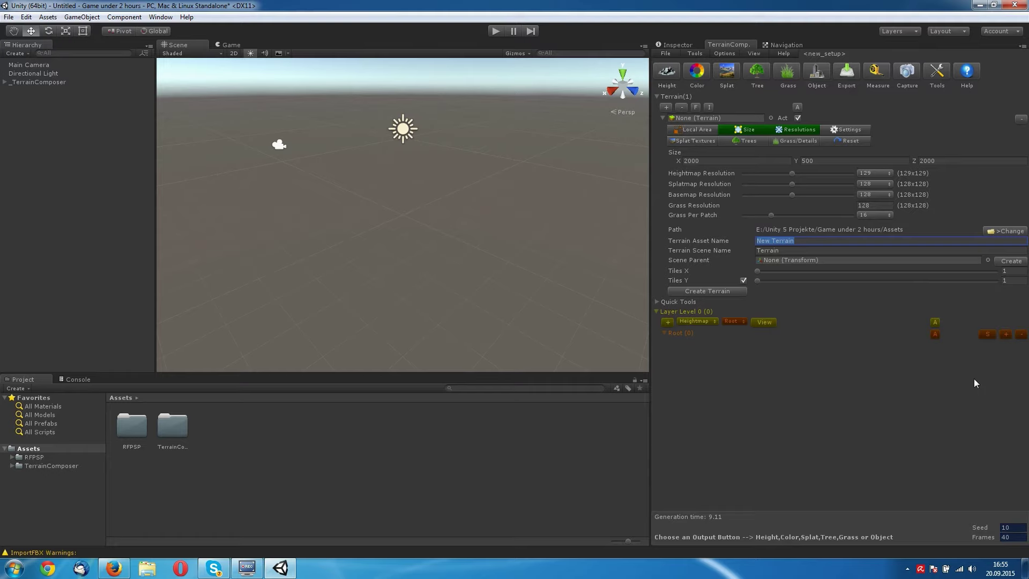
pyautogui.write('Island_Asset')
pyautogui.click(791, 251)
pyautogui.write('Is')
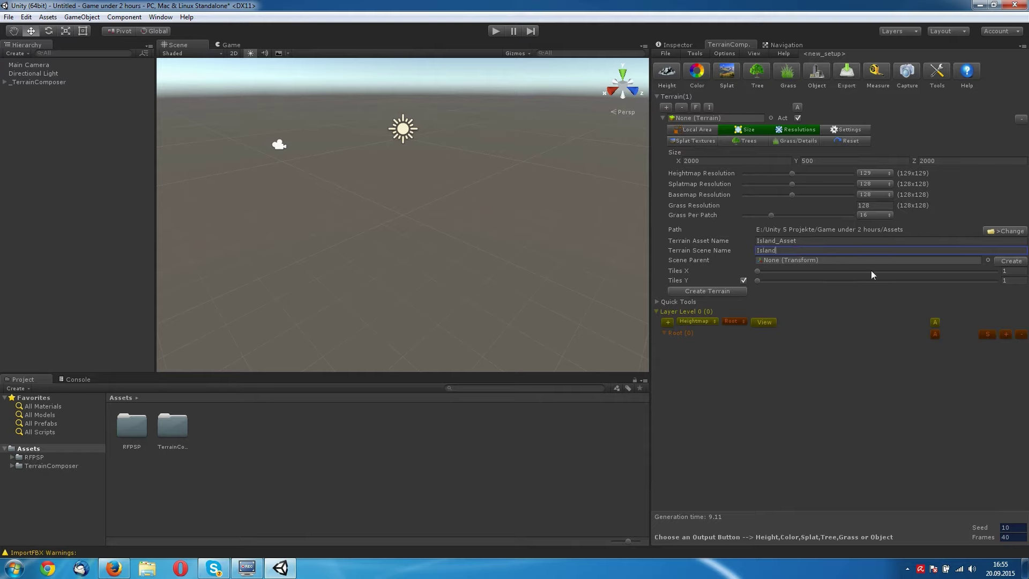
pyautogui.click(1009, 262)
pyautogui.click(1015, 272)
pyautogui.doubleClick(1016, 273)
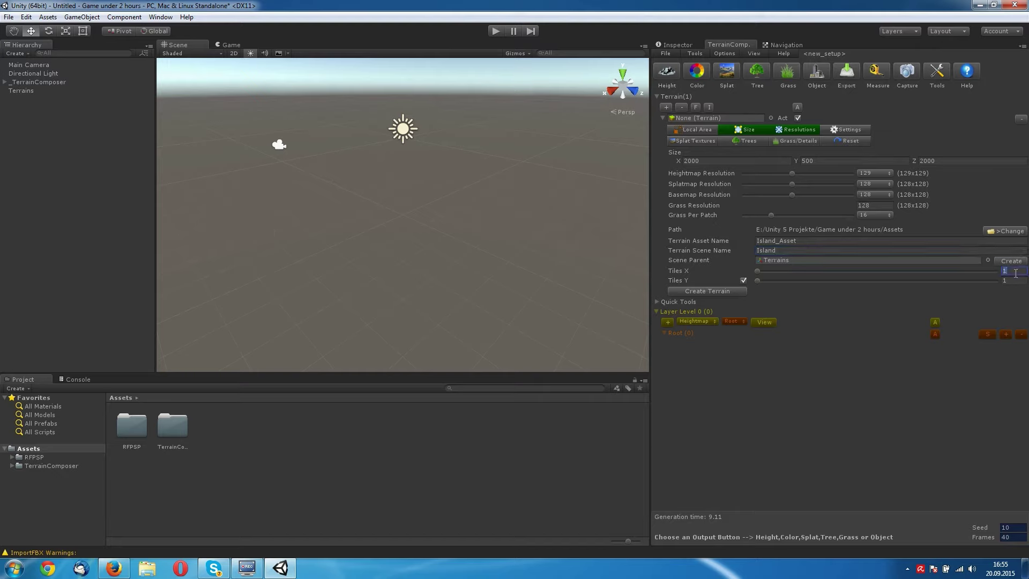
pyautogui.click(706, 294)
# Select terrain Island_x0_y0 and frame it in the Scene view to inspect it.
pyautogui.moveTo(429, 173); pyautogui.dragTo(443, 272, button='middle')
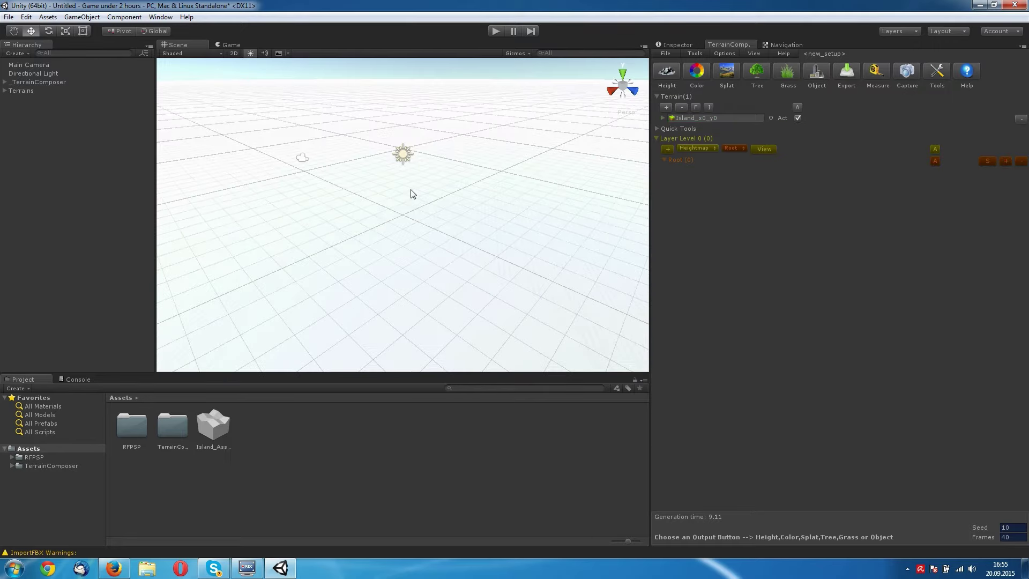
pyautogui.click(443, 272)
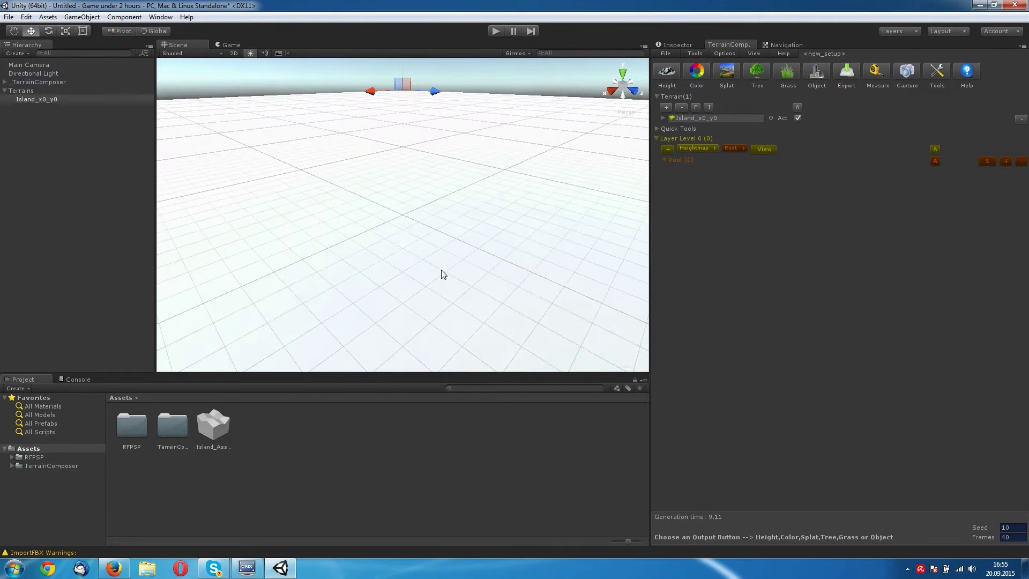
pyautogui.moveTo(443, 273); pyautogui.dragTo(478, 250, button='right')
pyautogui.click(675, 45)
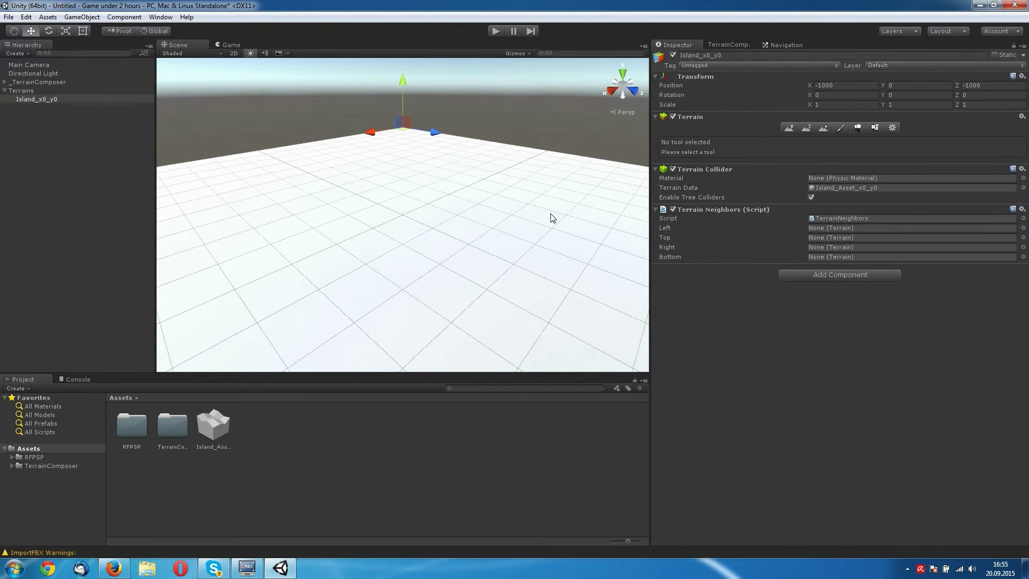
pyautogui.press('f')
pyautogui.scroll(2, 557, 225)
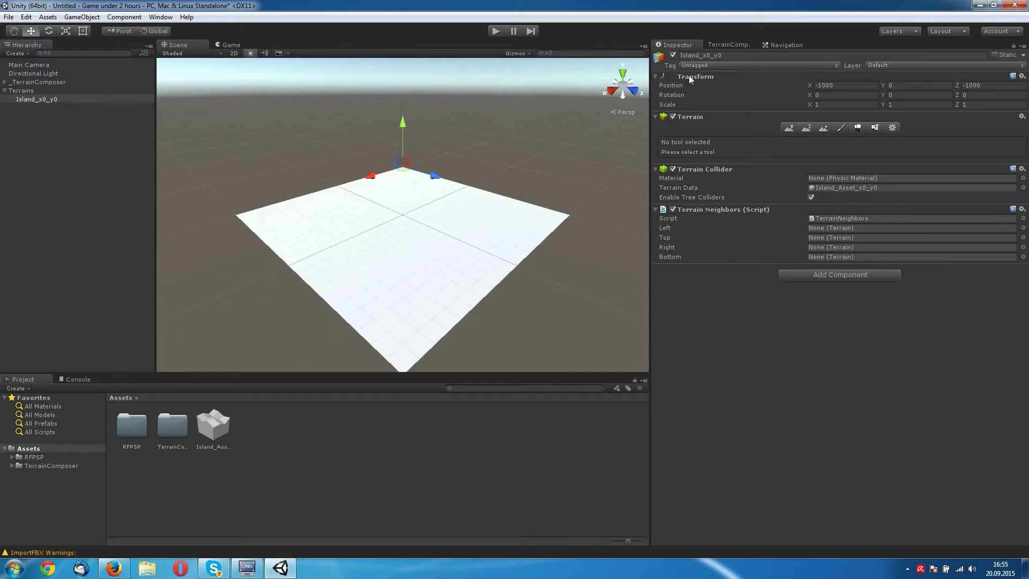
pyautogui.click(723, 42)
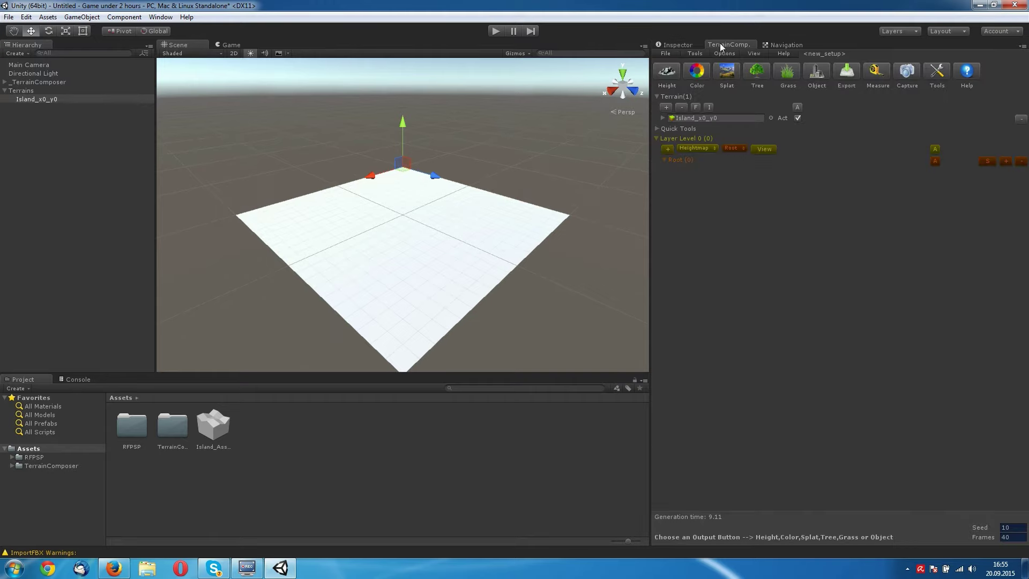
# Add a new terrain entry and set its Tiles X to 3.
pyautogui.click(664, 119)
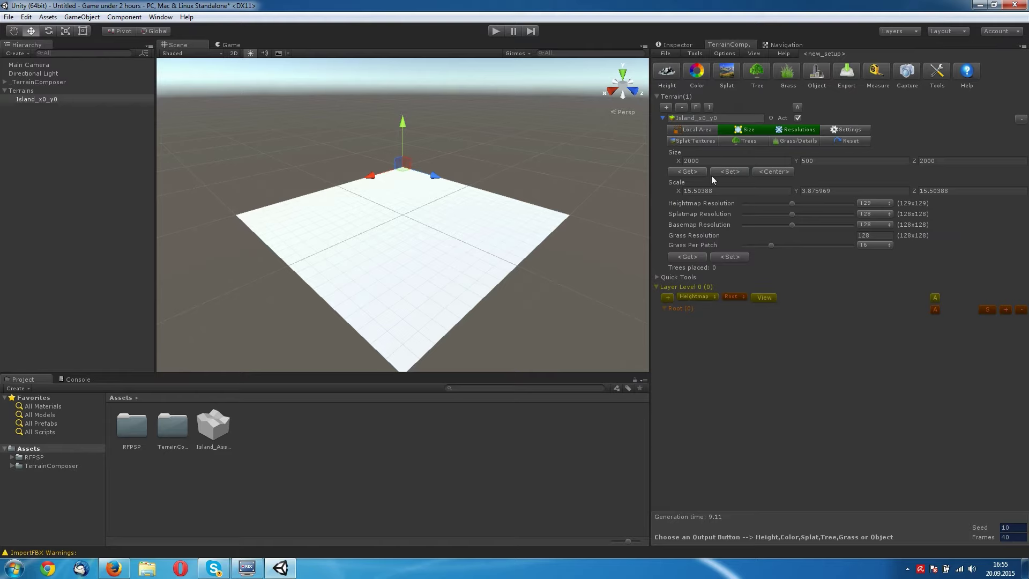
pyautogui.click(667, 107)
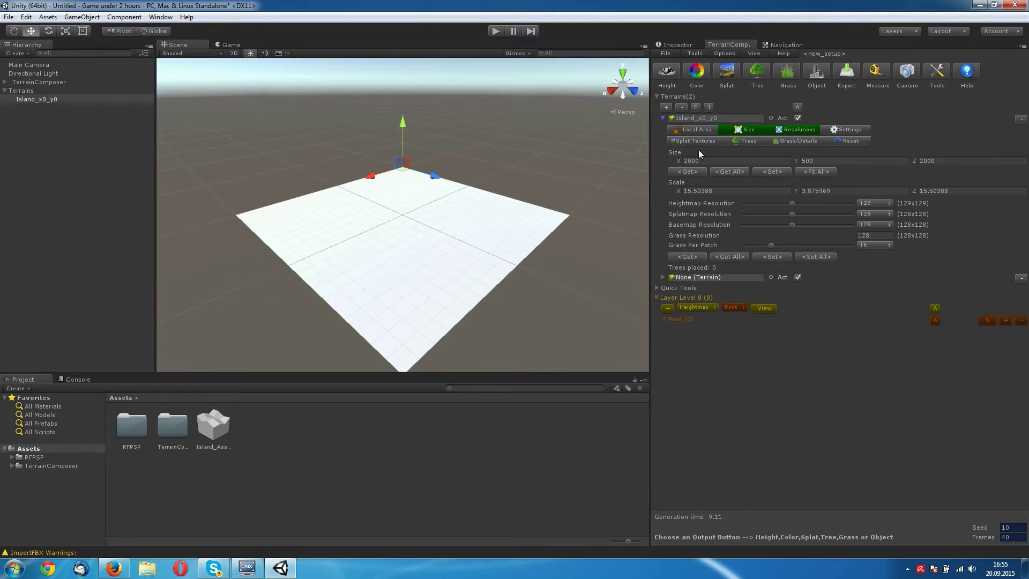
pyautogui.click(664, 278)
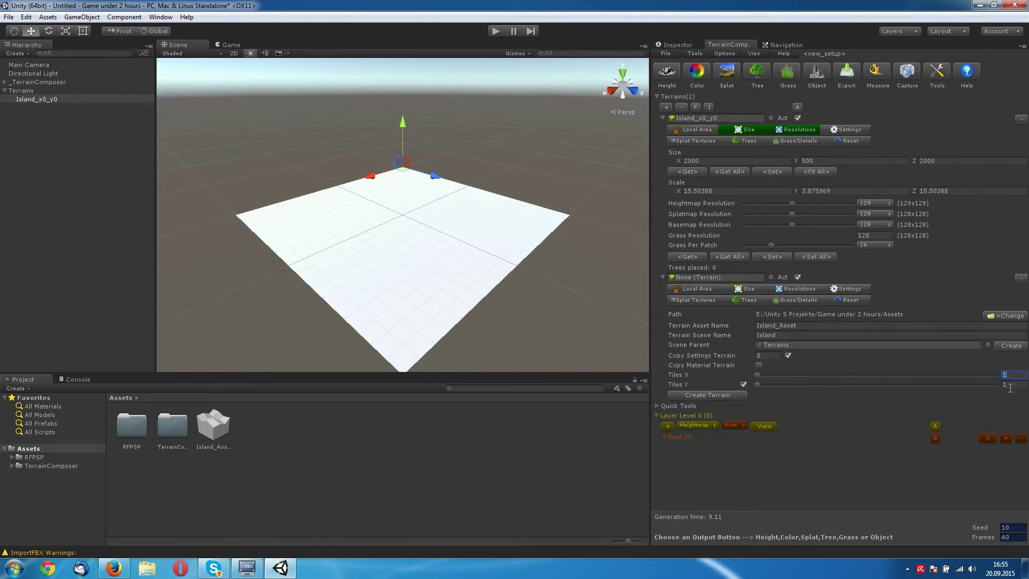
pyautogui.write('3')
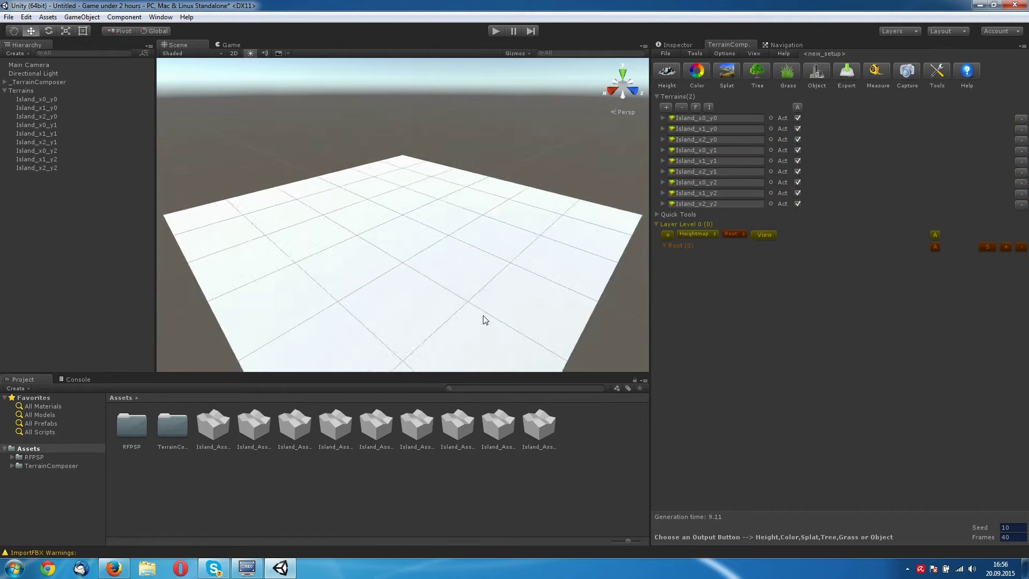
pyautogui.scroll(-5, 429, 247)
# Add another terrain entry and create the larger 3×3 grid of tiles.
pyautogui.click(672, 85)
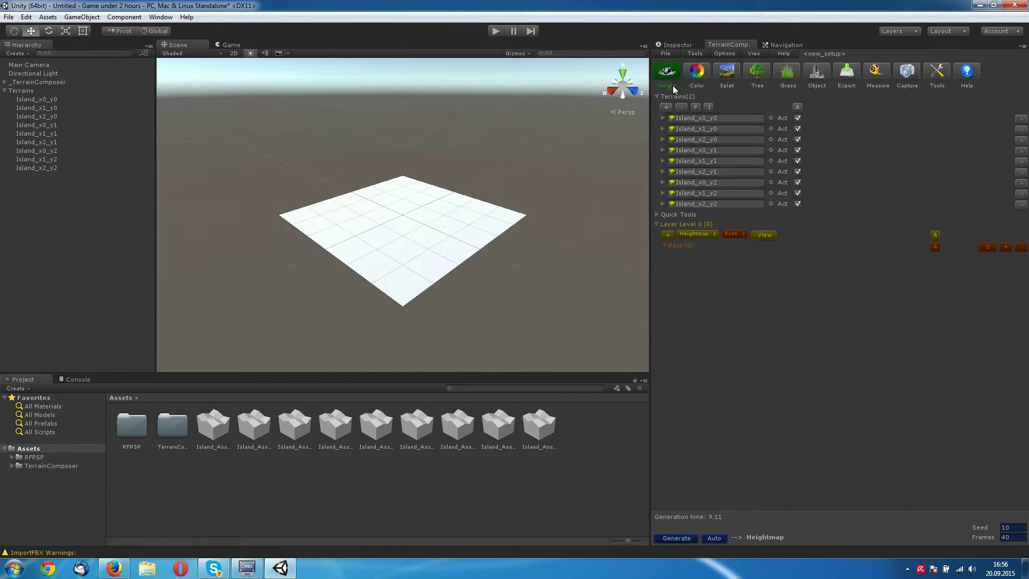
pyautogui.click(667, 107)
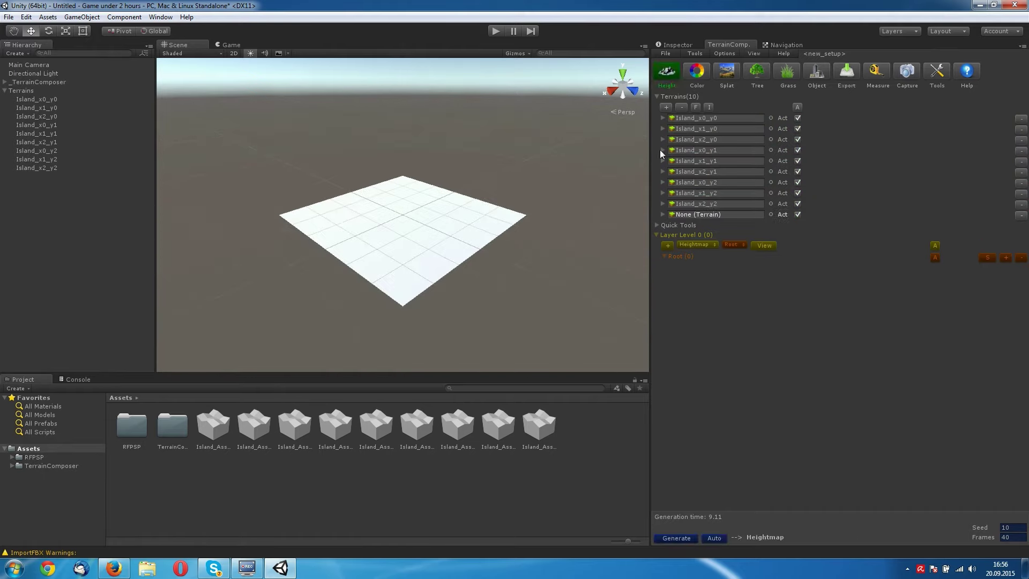
pyautogui.click(663, 214)
pyautogui.click(1018, 314)
pyautogui.click(708, 331)
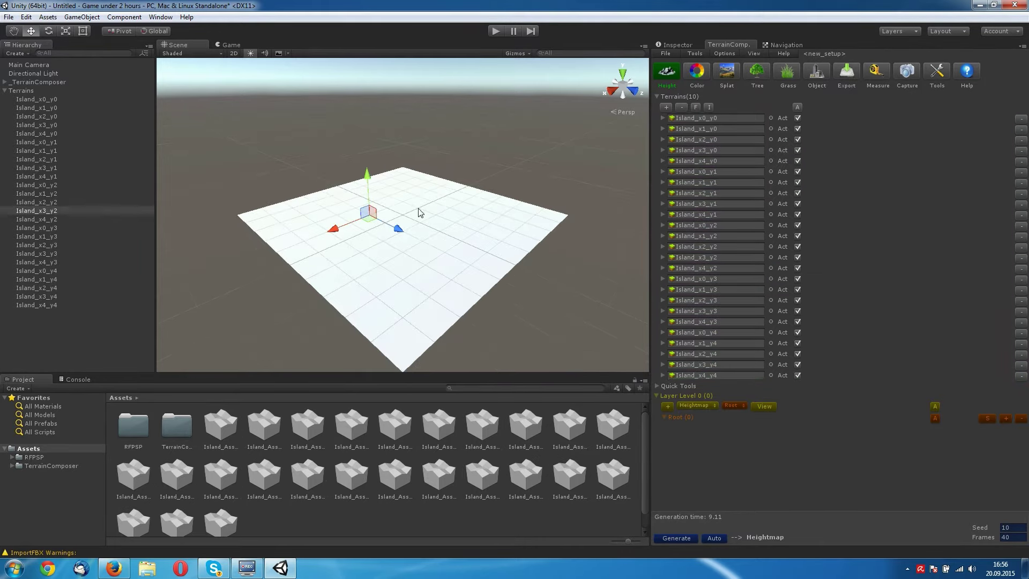
pyautogui.click(552, 279)
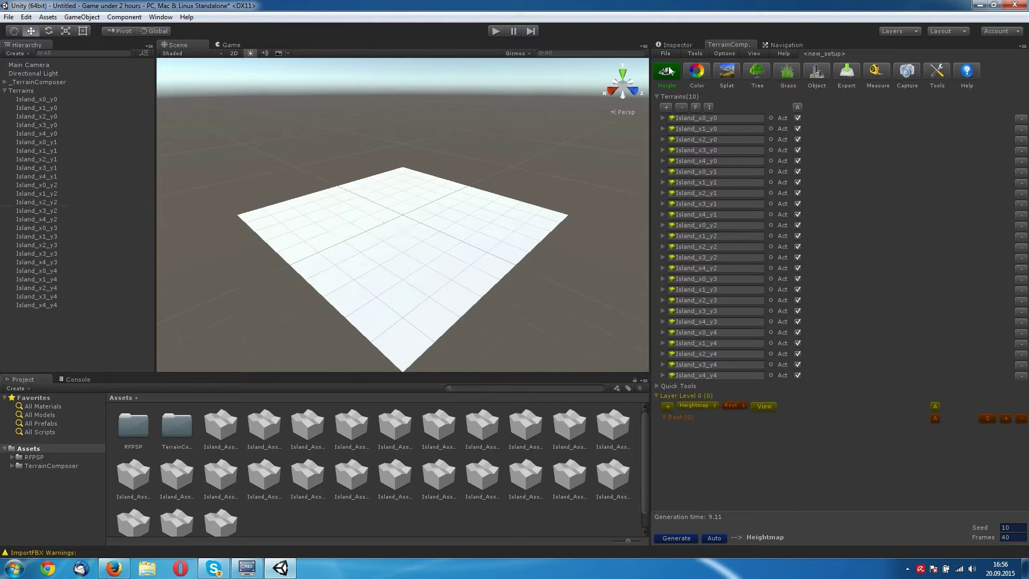
# Recreate the island as a 2×2 grid and select its four Island tiles.
pyautogui.click(666, 107)
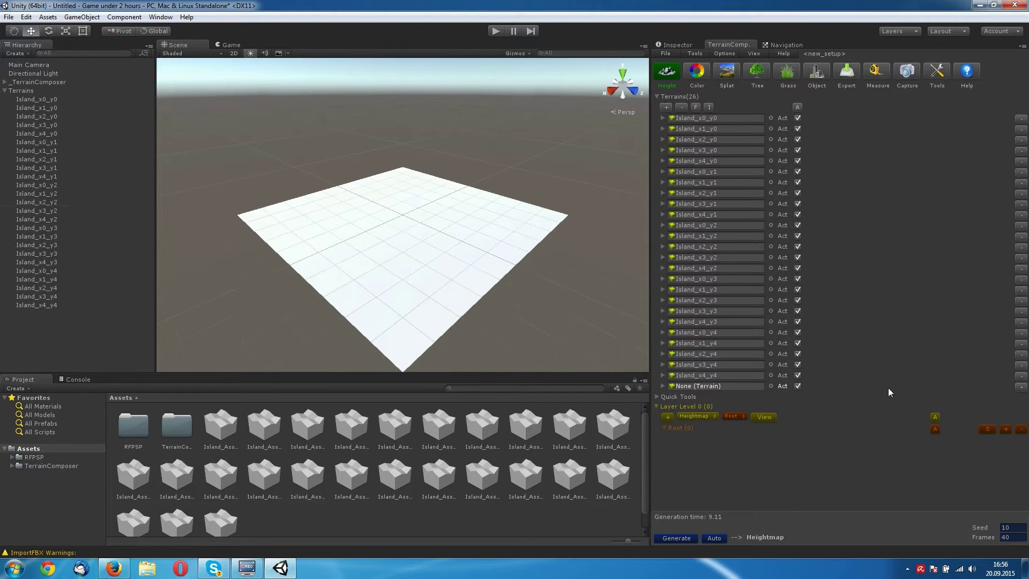
pyautogui.click(665, 387)
pyautogui.scroll(-2, 984, 441)
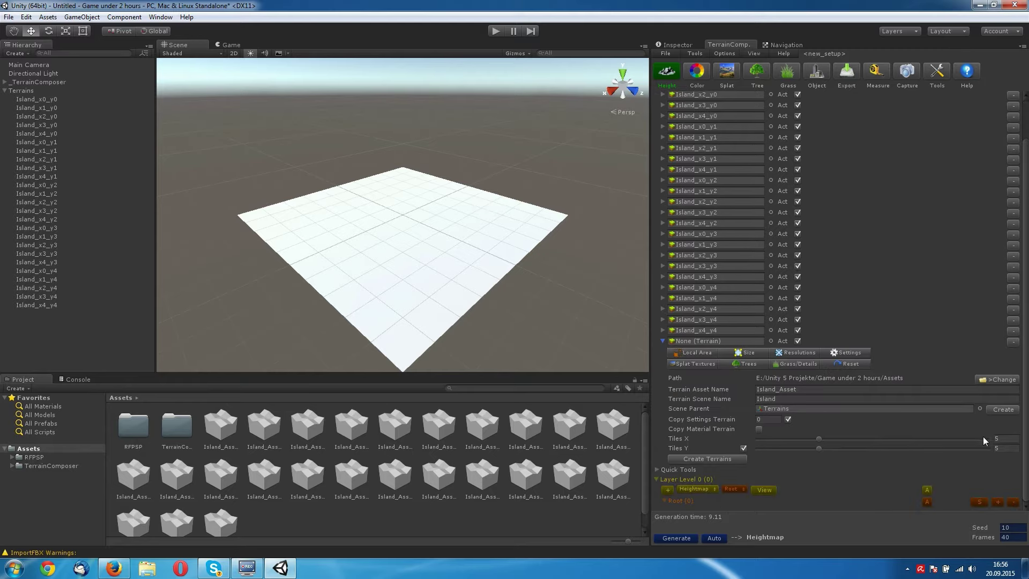
pyautogui.click(1011, 437)
pyautogui.click(707, 459)
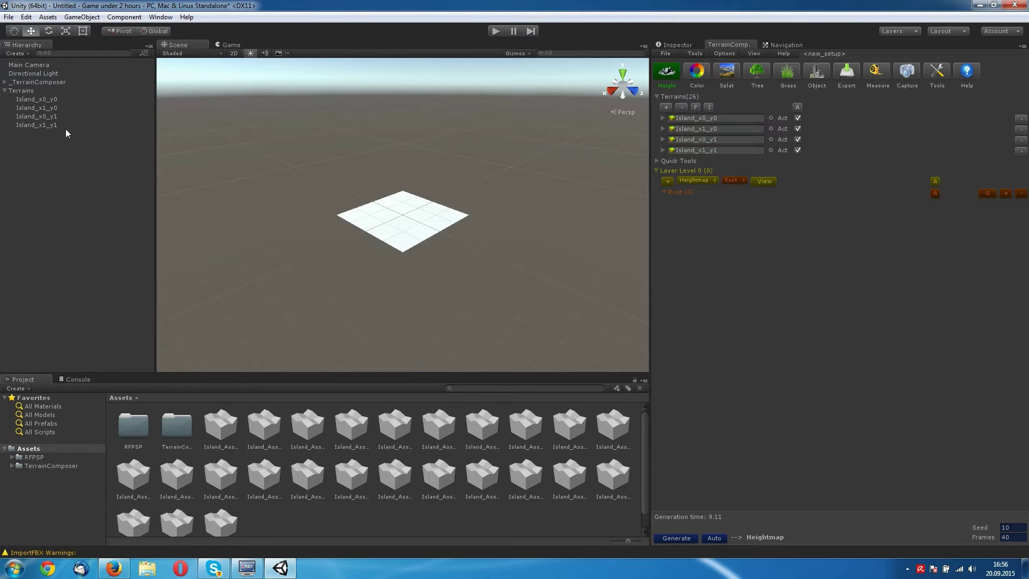
pyautogui.click(55, 101)
pyautogui.click(47, 110)
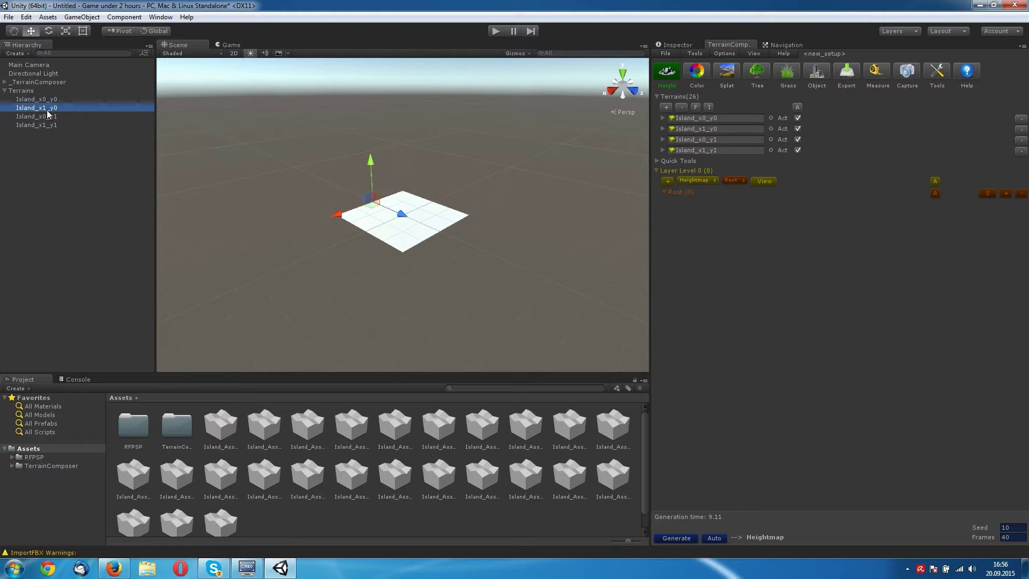
pyautogui.click(50, 117)
pyautogui.click(49, 126)
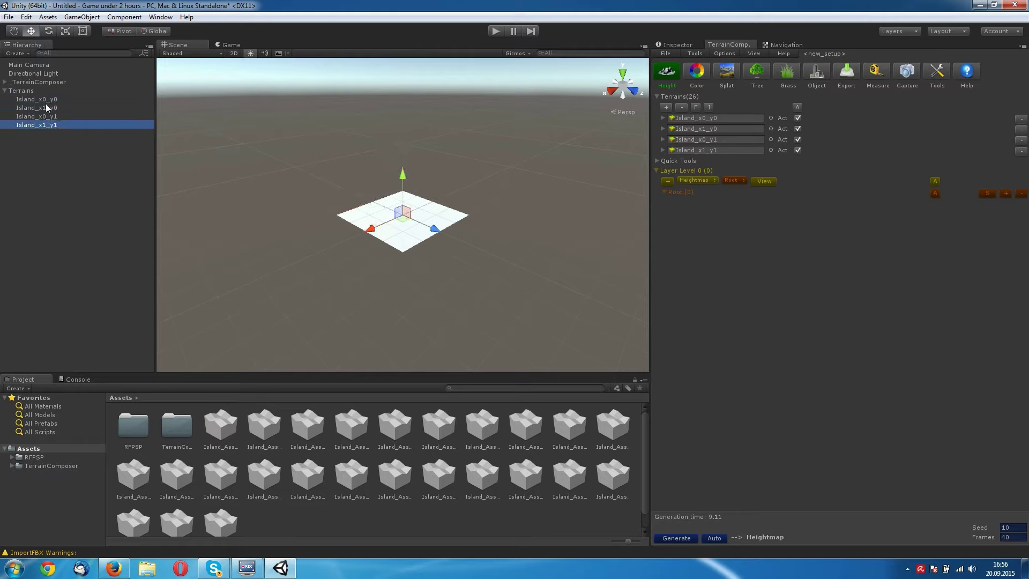
# Delete the Main Camera and rotate the Directional Light to a new angle.
pyautogui.click(34, 66)
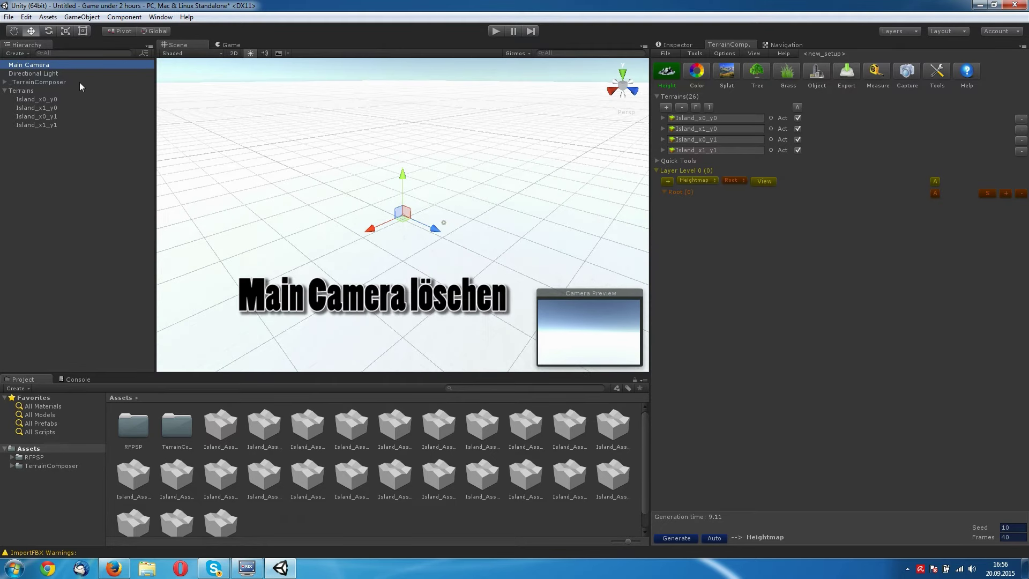
pyautogui.press('Delete')
pyautogui.click(44, 65)
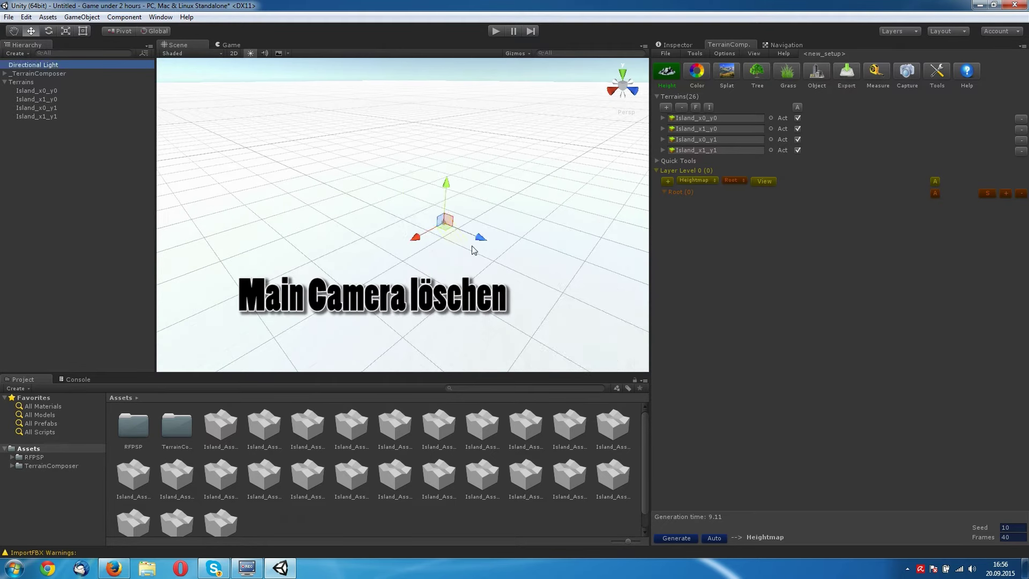
pyautogui.press('e')
pyautogui.click(468, 210)
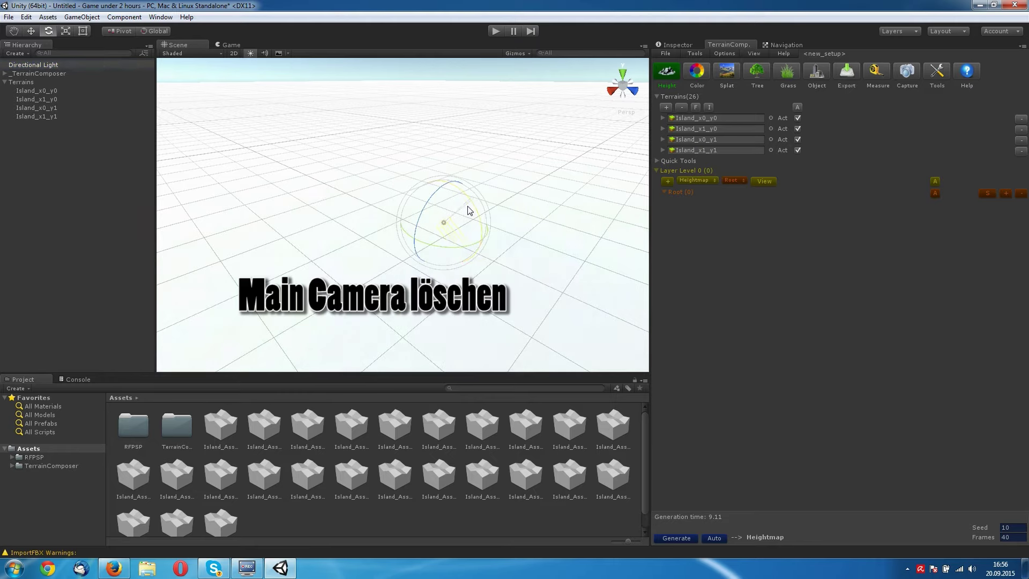
pyautogui.moveTo(468, 210); pyautogui.dragTo(483, 276)
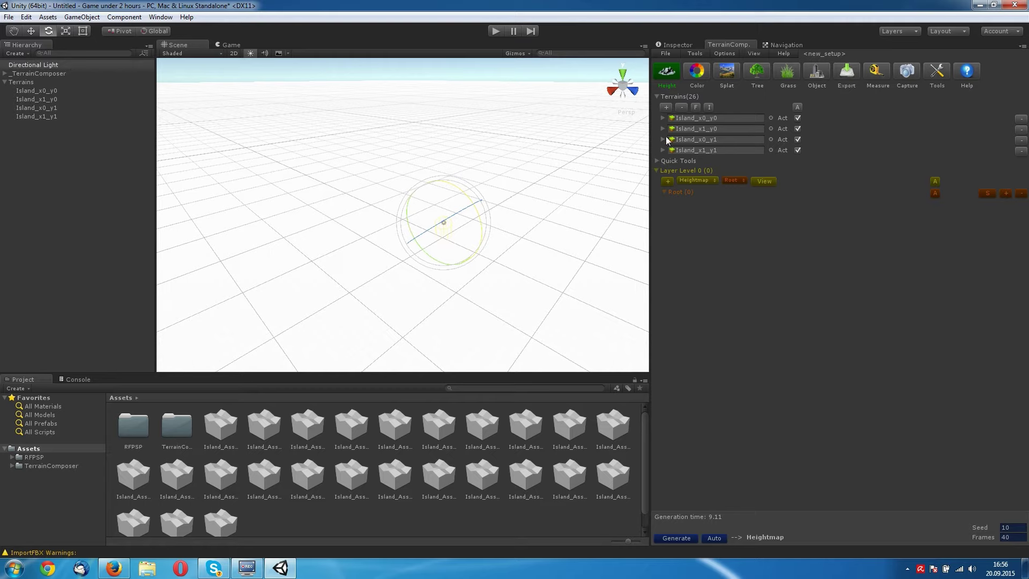
# Add heightmap Layer 0 with a Default Perlin height curve and enable Auto generation.
pyautogui.click(667, 181)
pyautogui.click(674, 204)
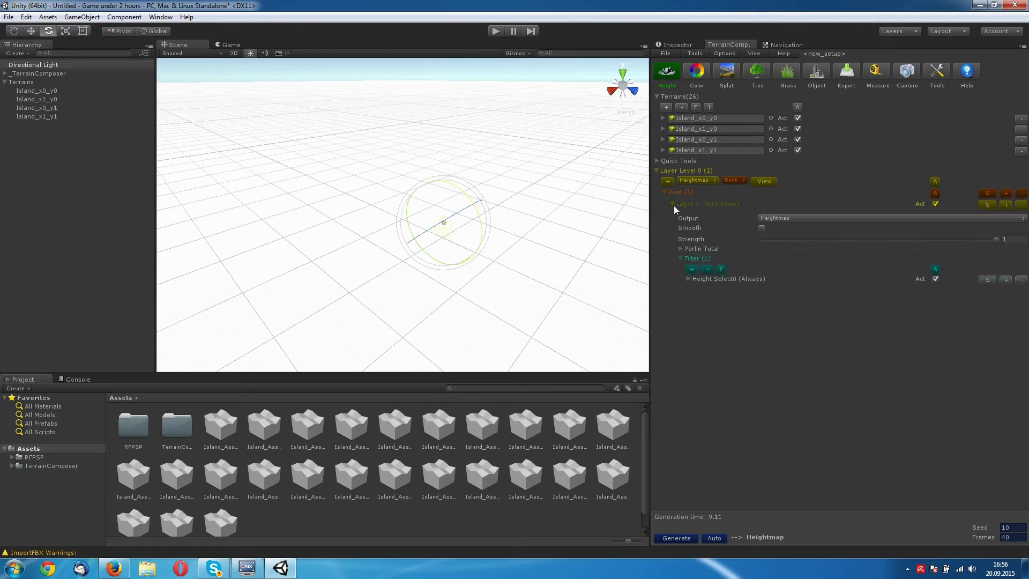
pyautogui.click(688, 279)
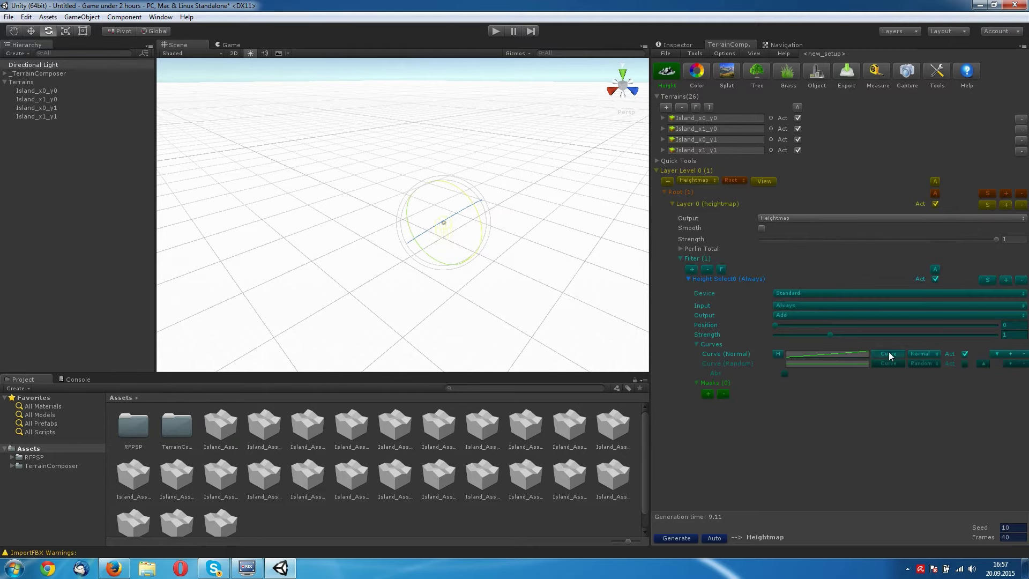
pyautogui.click(887, 354)
pyautogui.moveTo(905, 382)
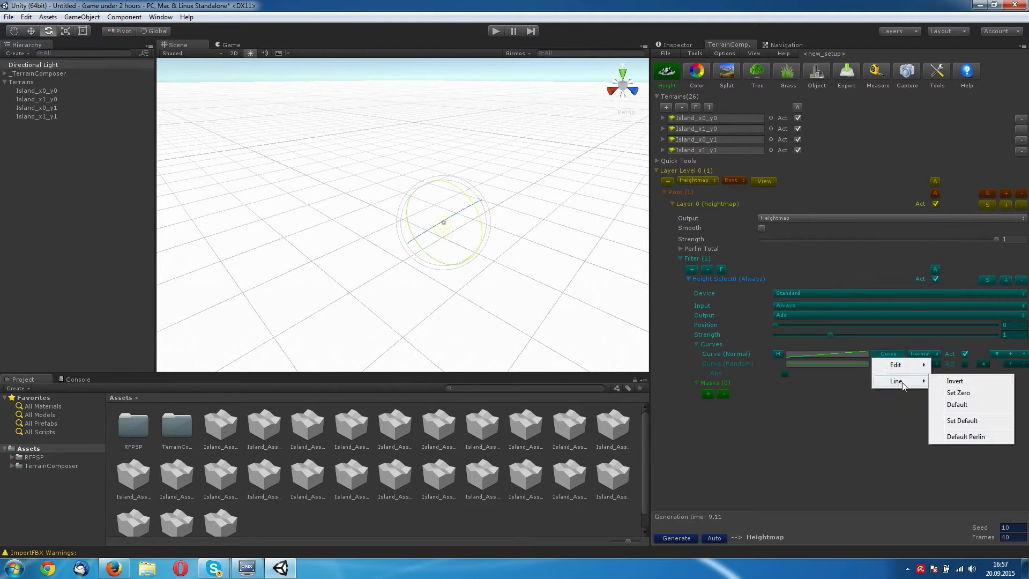
pyautogui.click(965, 437)
pyautogui.moveTo(460, 229)
pyautogui.keyDown('alt'); pyautogui.mouseDown()
pyautogui.moveTo(367, 228)
pyautogui.moveTo(464, 268)
pyautogui.mouseUp(); pyautogui.keyUp('alt')
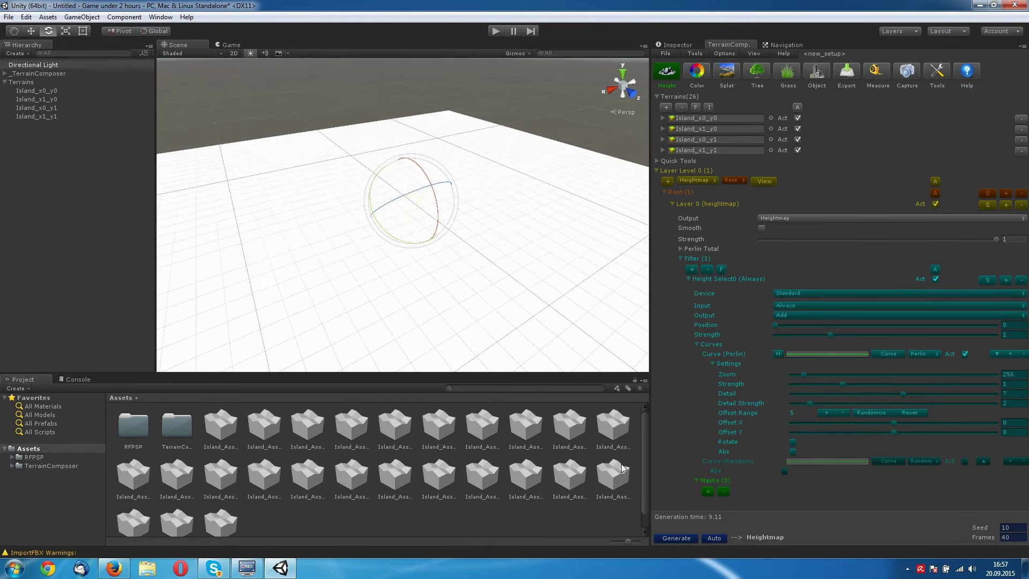
pyautogui.click(715, 538)
pyautogui.moveTo(440, 300)
pyautogui.keyDown('alt'); pyautogui.mouseDown()
pyautogui.moveTo(369, 304)
pyautogui.moveTo(484, 352)
pyautogui.mouseUp(); pyautogui.keyUp('alt')
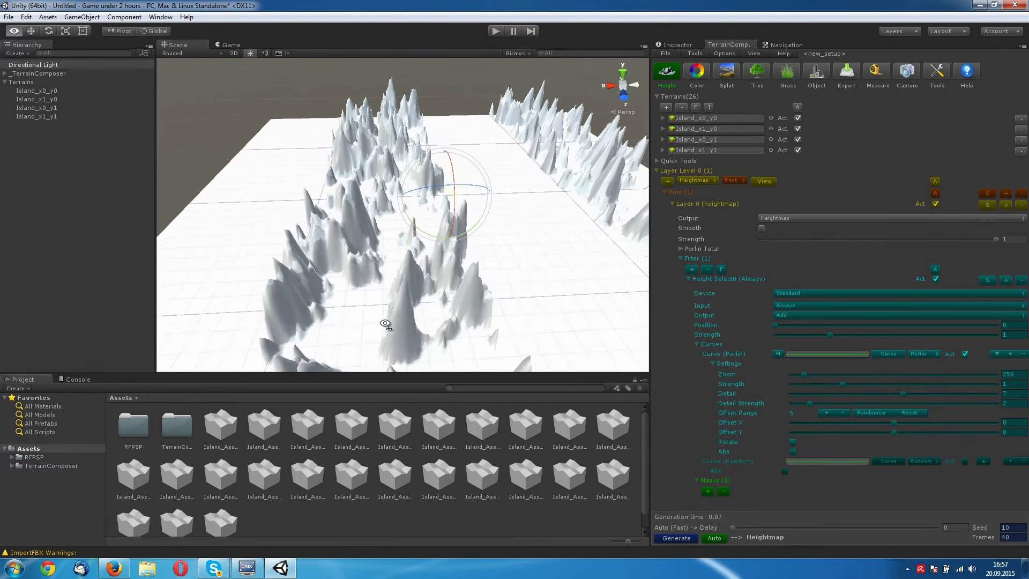
# Set Island_x0_y0's local Area X to 2000 and apply it to all terrains.
pyautogui.click(662, 118)
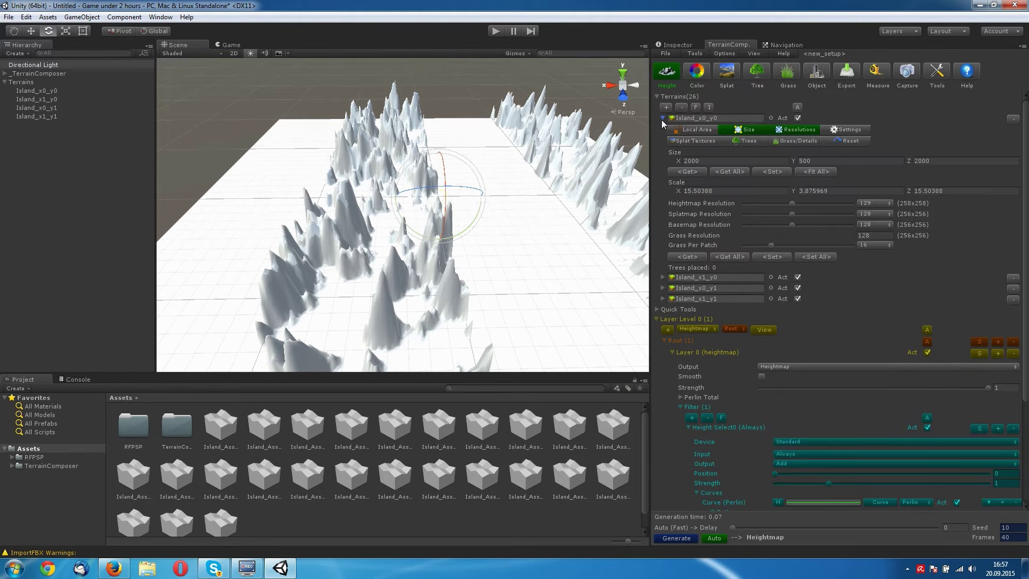
pyautogui.click(698, 131)
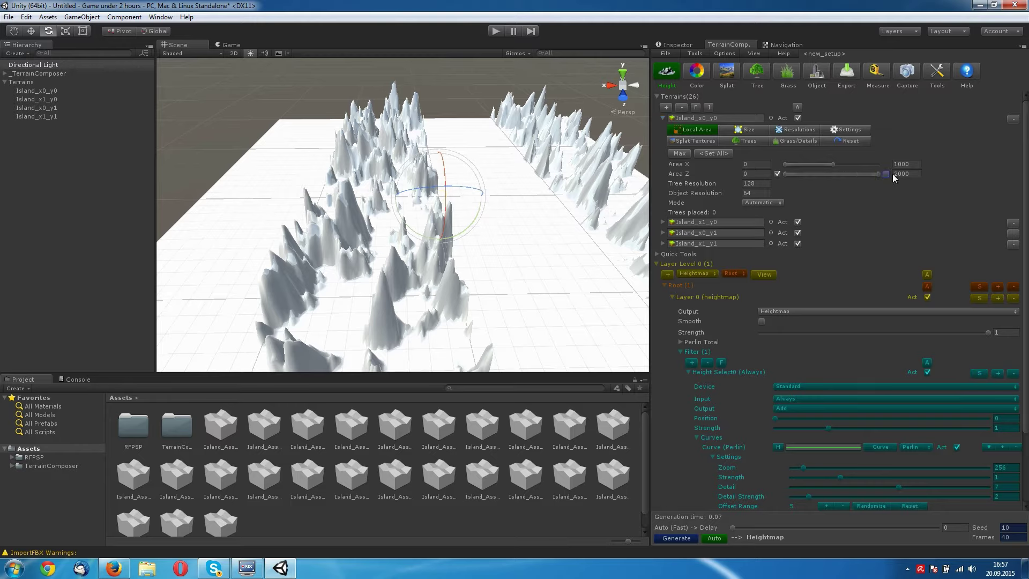
pyautogui.moveTo(834, 163); pyautogui.dragTo(889, 164)
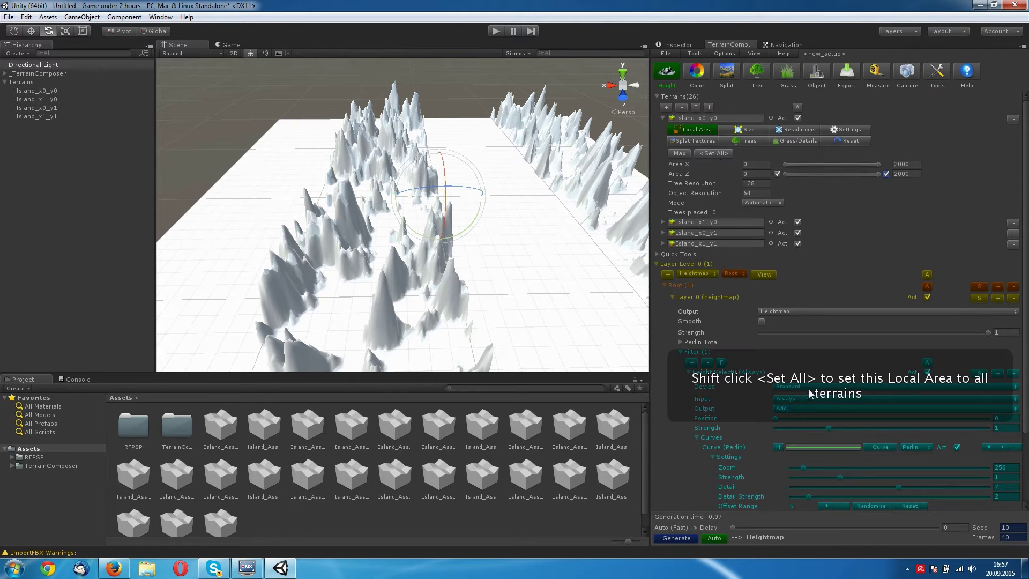
pyautogui.keyDown('shift'); pyautogui.click(720, 153); pyautogui.keyUp('shift')
pyautogui.click(679, 539)
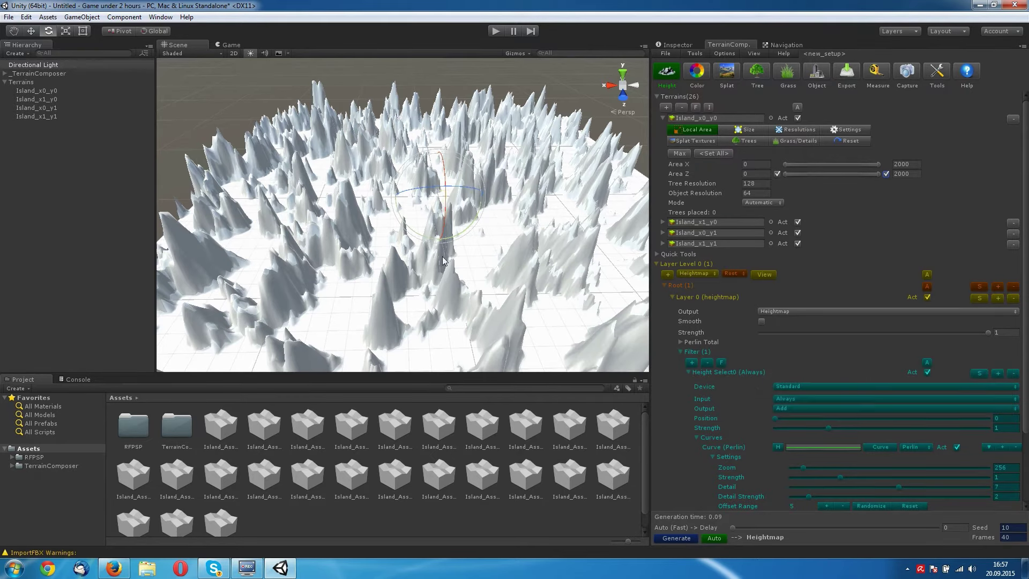
pyautogui.keyDown('alt'); pyautogui.moveTo(421, 260); pyautogui.dragTo(499, 252); pyautogui.keyUp('alt')
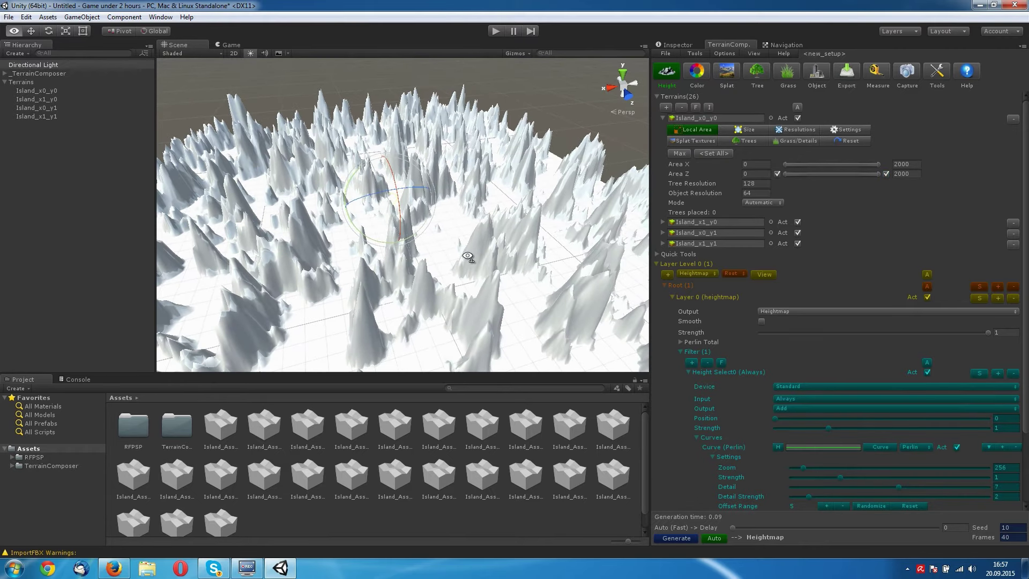
pyautogui.scroll(-3, 772, 414)
# Tune the Perlin curve to zoom 1024, strength 0.95, detail 9, detail strength 2.05.
pyautogui.moveTo(803, 379); pyautogui.dragTo(858, 393)
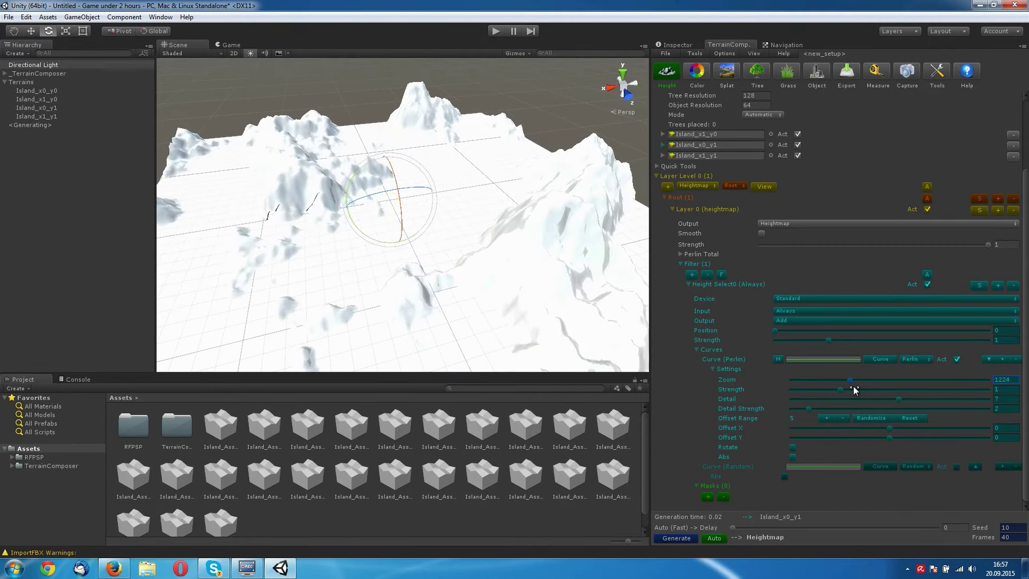
pyautogui.moveTo(376, 226)
pyautogui.keyDown('alt'); pyautogui.mouseDown()
pyautogui.moveTo(282, 236)
pyautogui.moveTo(541, 232)
pyautogui.moveTo(517, 252)
pyautogui.mouseUp(); pyautogui.keyUp('alt')
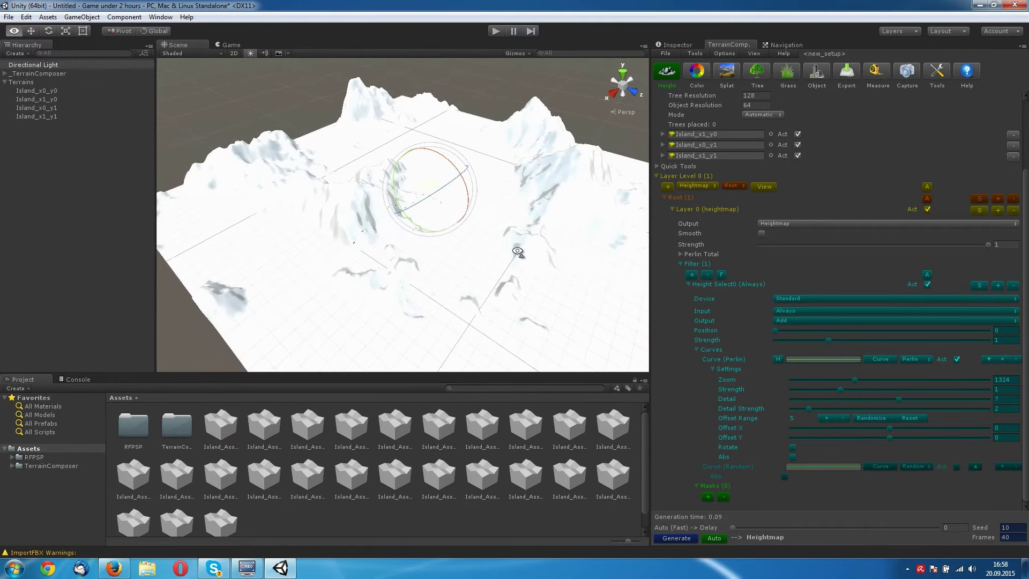
pyautogui.moveTo(839, 390)
pyautogui.mouseDown()
pyautogui.moveTo(823, 396)
pyautogui.moveTo(838, 395)
pyautogui.mouseUp()
pyautogui.click(900, 399)
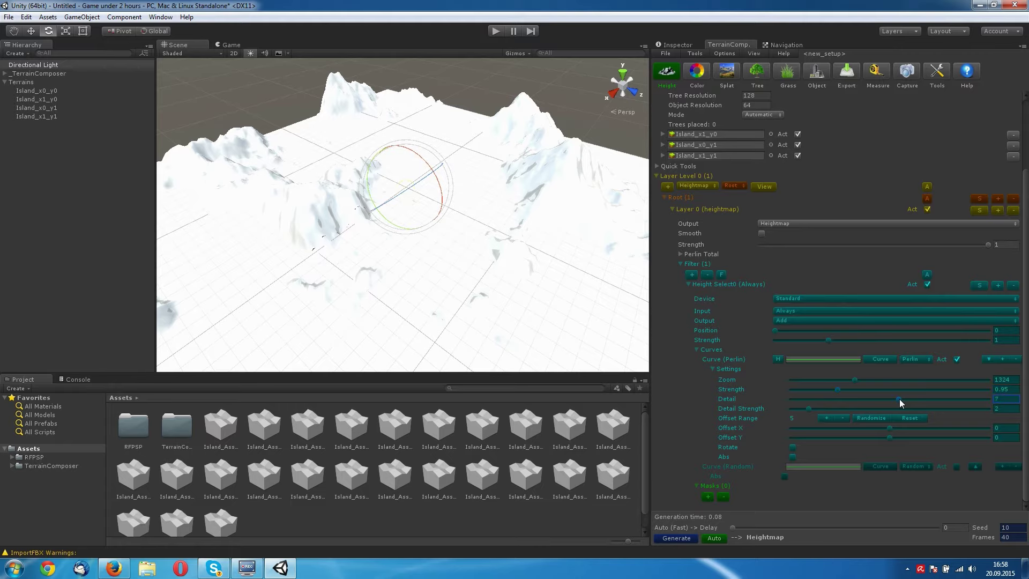
pyautogui.moveTo(914, 410); pyautogui.dragTo(938, 408)
pyautogui.moveTo(807, 411)
pyautogui.mouseDown()
pyautogui.moveTo(823, 411)
pyautogui.moveTo(811, 413)
pyautogui.mouseUp()
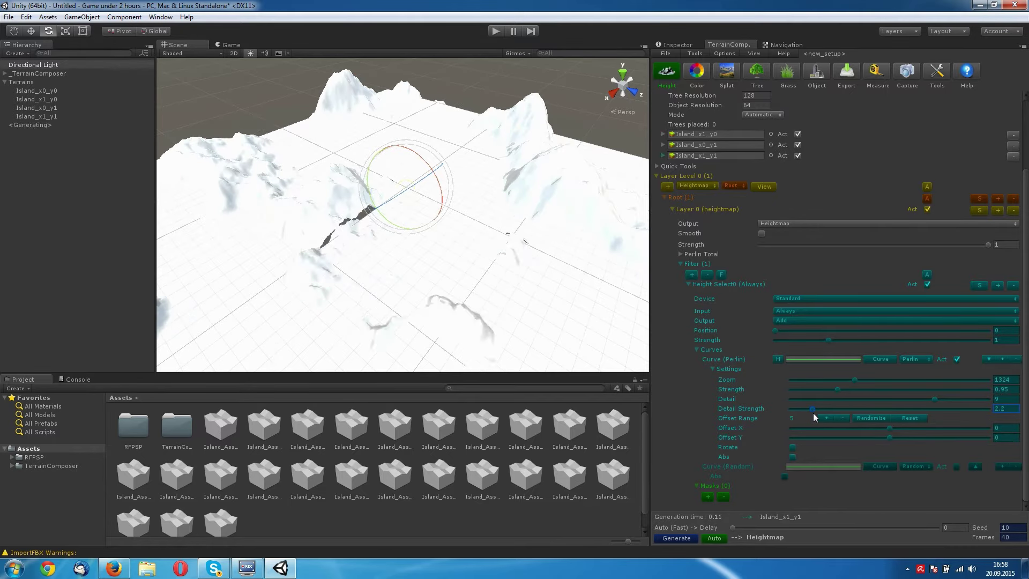
pyautogui.moveTo(483, 300)
pyautogui.keyDown('alt'); pyautogui.mouseDown()
pyautogui.moveTo(494, 298)
pyautogui.moveTo(466, 277)
pyautogui.moveTo(440, 279)
pyautogui.mouseUp(); pyautogui.keyUp('alt')
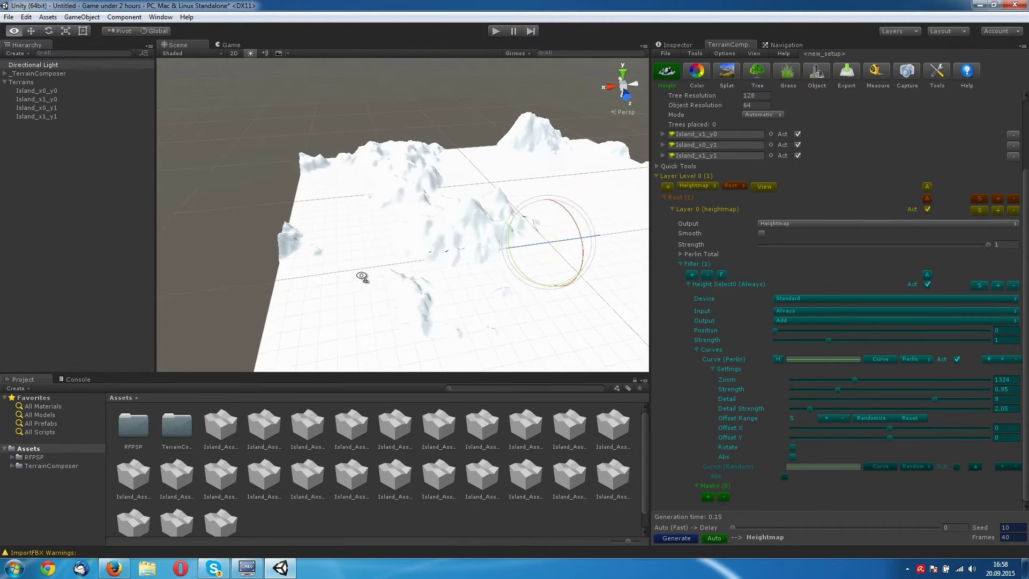
pyautogui.click(698, 76)
# Add empty splat texture slots 0 to 3 in the Splat settings.
pyautogui.click(725, 73)
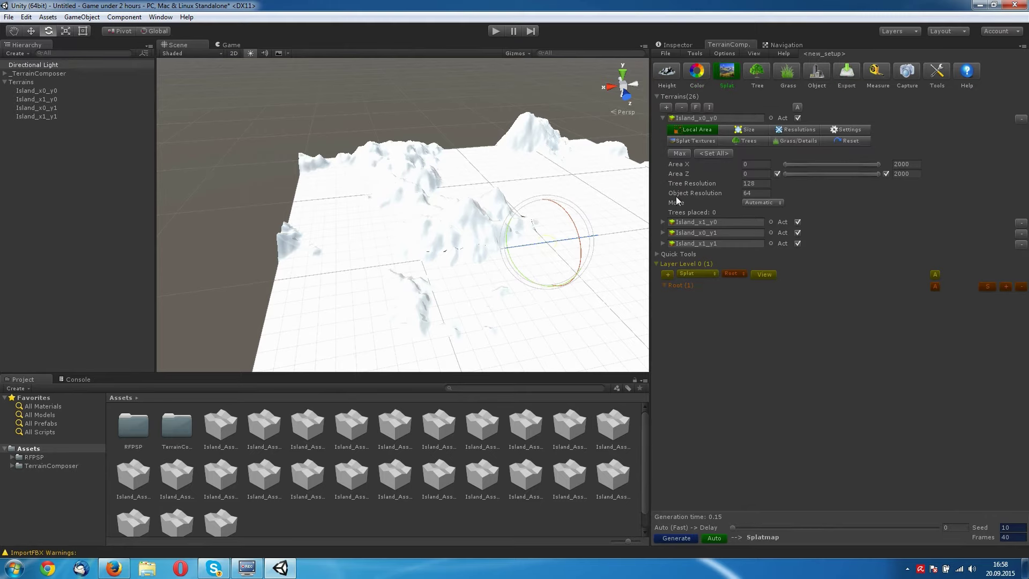
pyautogui.click(691, 143)
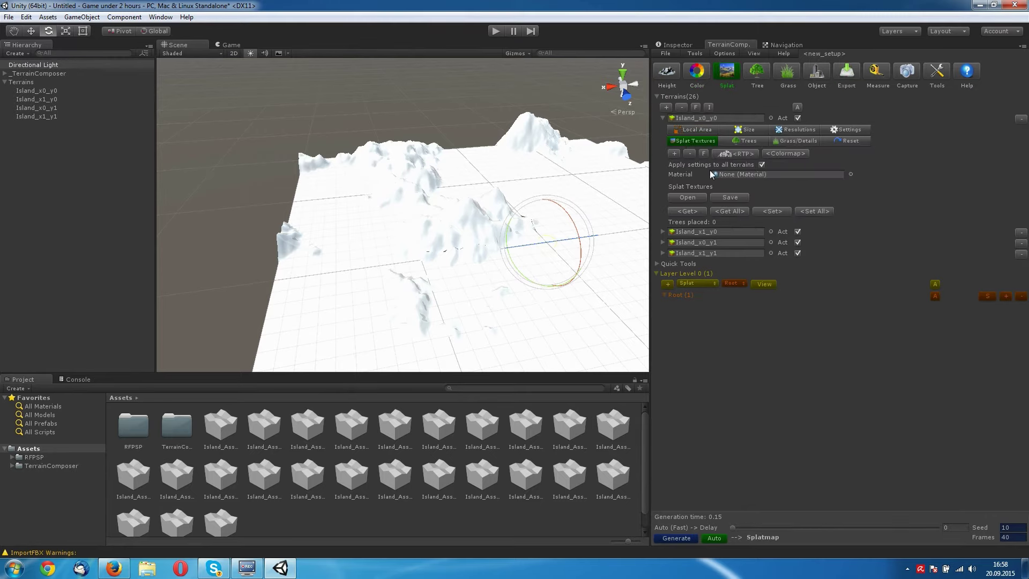
pyautogui.click(674, 154)
pyautogui.click(673, 154)
pyautogui.click(674, 154)
pyautogui.click(674, 153)
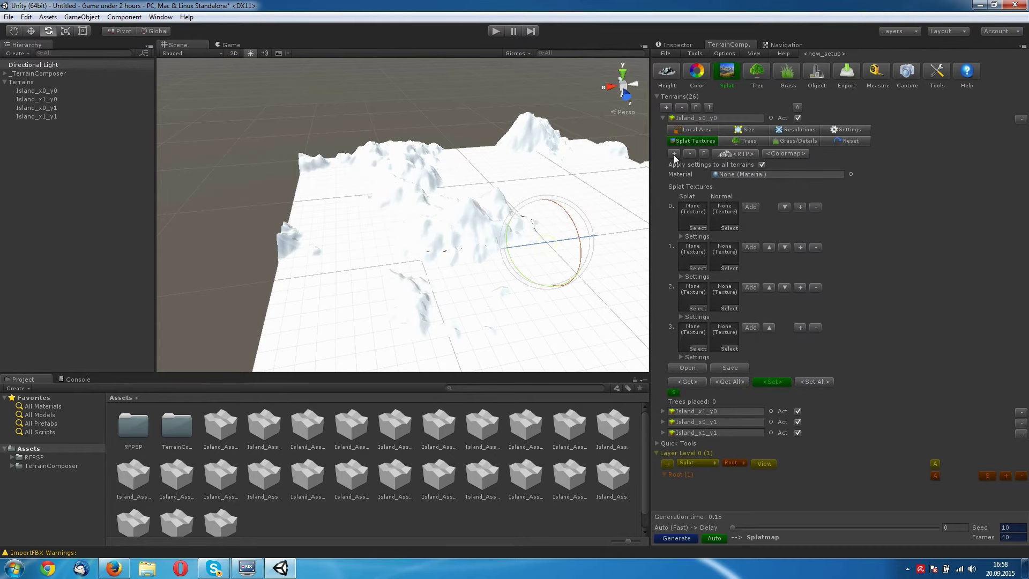
# Search the slot 0 texture picker for 'grass', then 'sand', and close it without choosing.
pyautogui.click(699, 229)
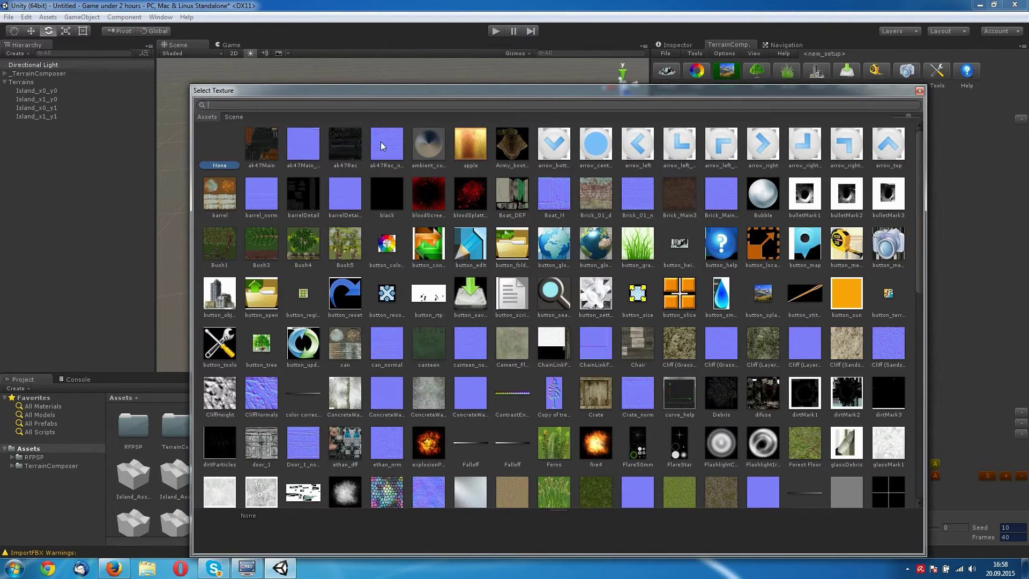
pyautogui.write('grass')
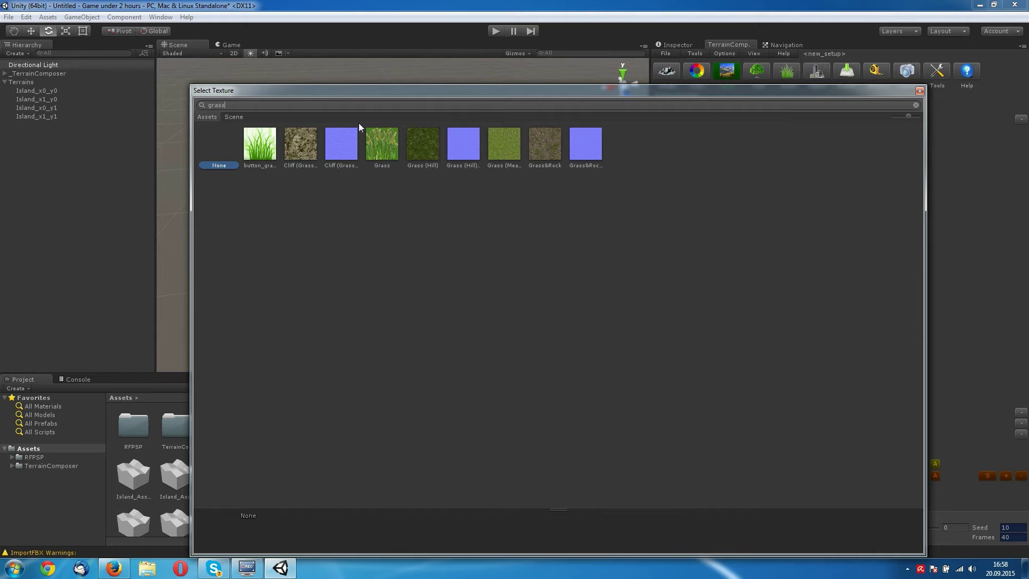
pyautogui.doubleClick(302, 104)
pyautogui.write('sand')
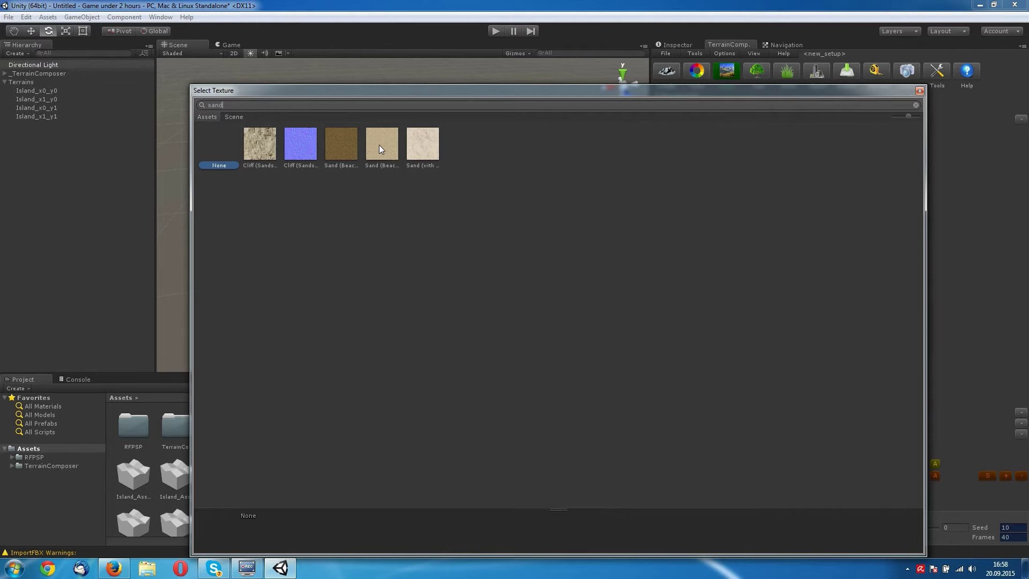
pyautogui.click(919, 90)
# Import the Environment standard package with all of its contents.
pyautogui.click(48, 17)
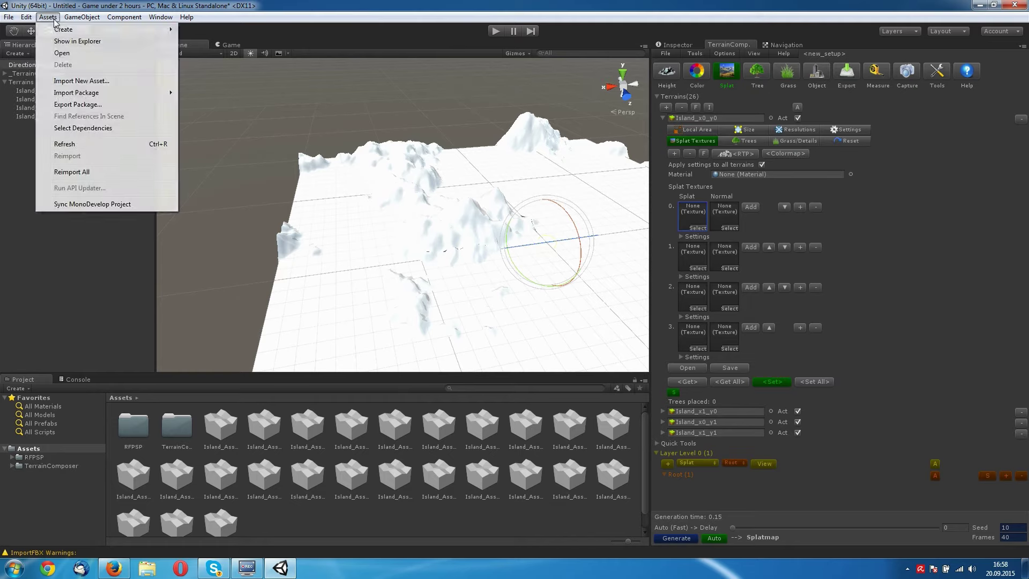
pyautogui.moveTo(95, 95)
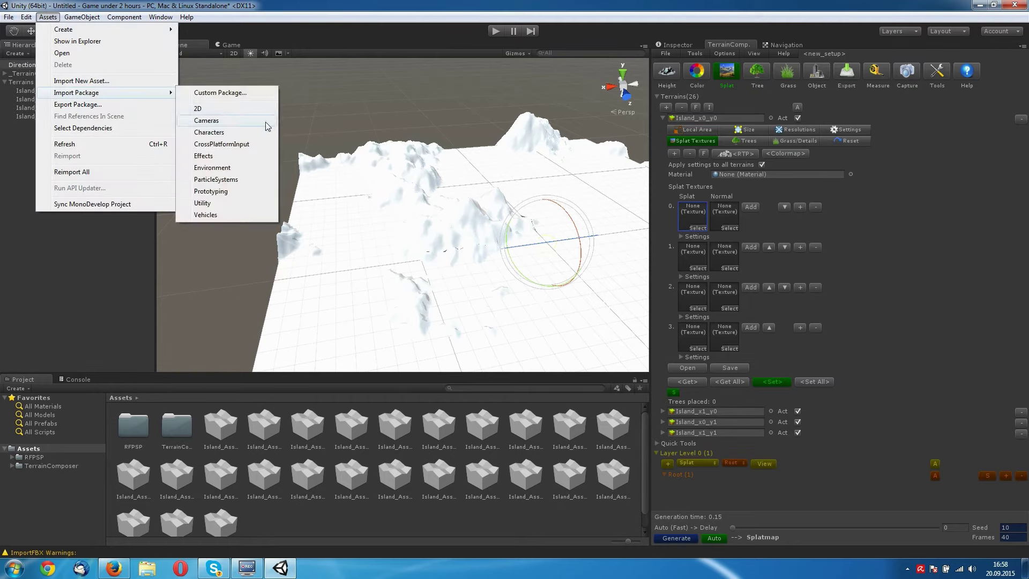
pyautogui.click(225, 170)
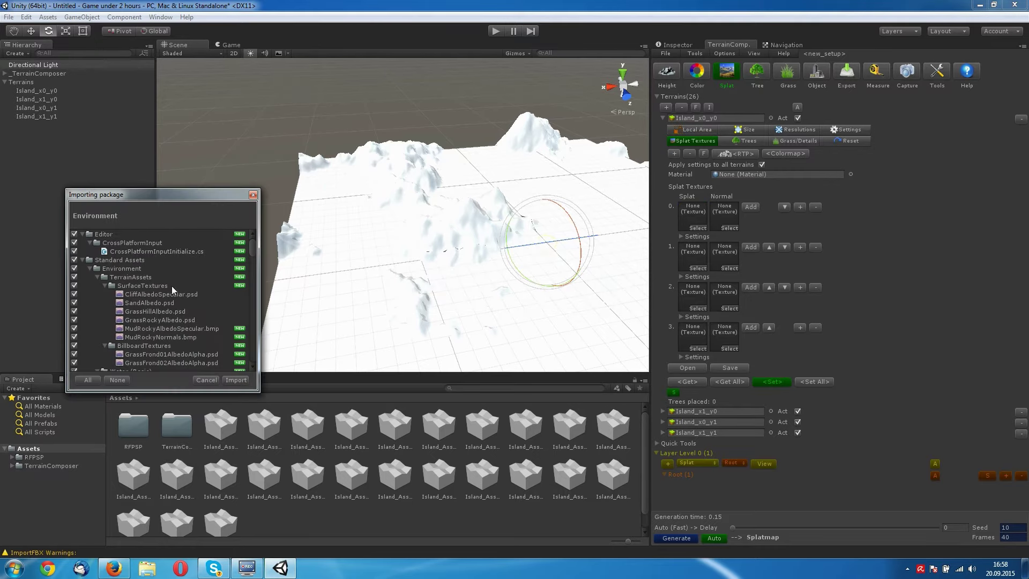
pyautogui.click(235, 380)
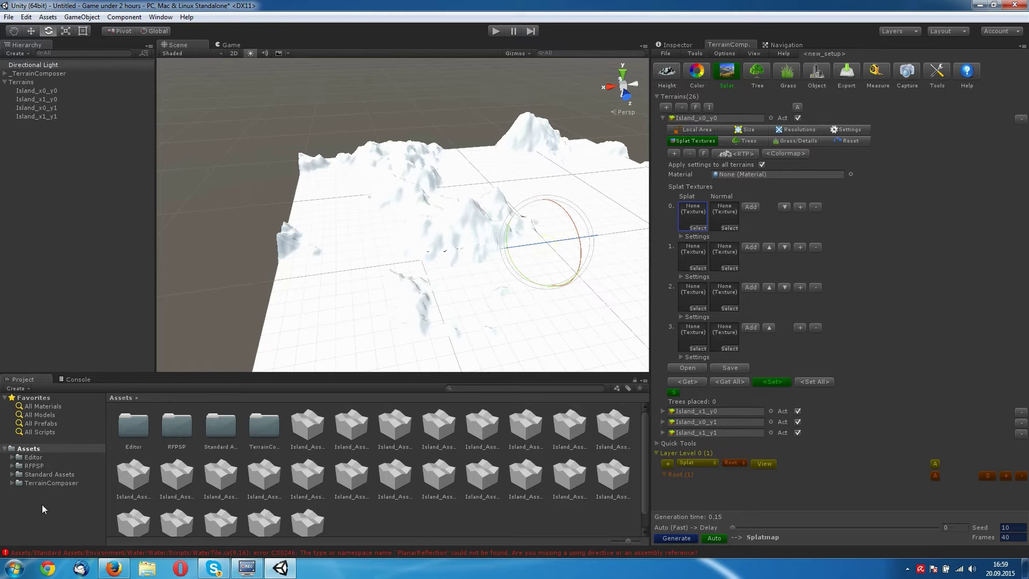
# Delete WaterTile.cs from Standard Assets/Environment/Water/Water/Scripts.
pyautogui.click(62, 475)
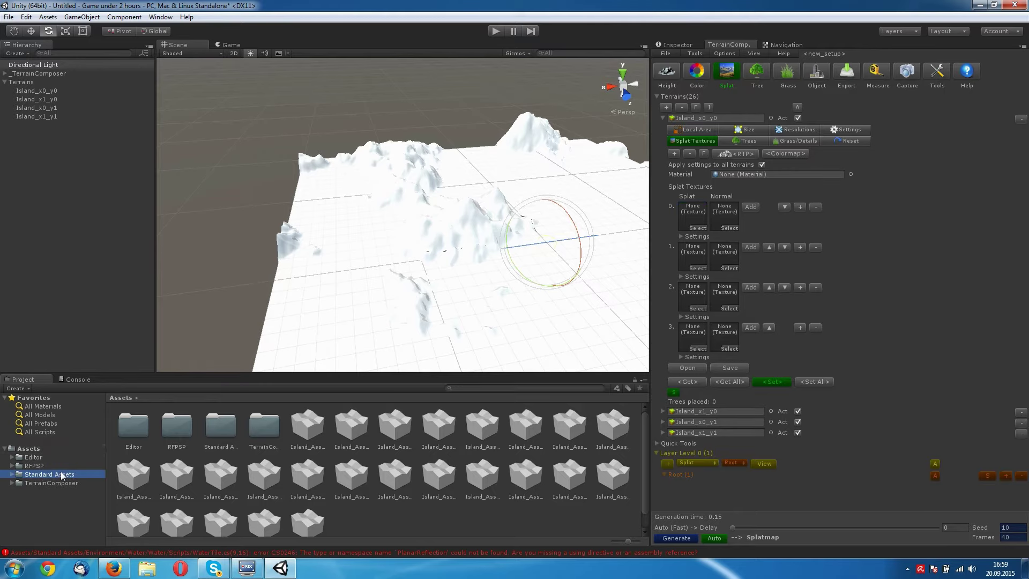
pyautogui.doubleClick(169, 432)
pyautogui.doubleClick(213, 428)
pyautogui.doubleClick(133, 430)
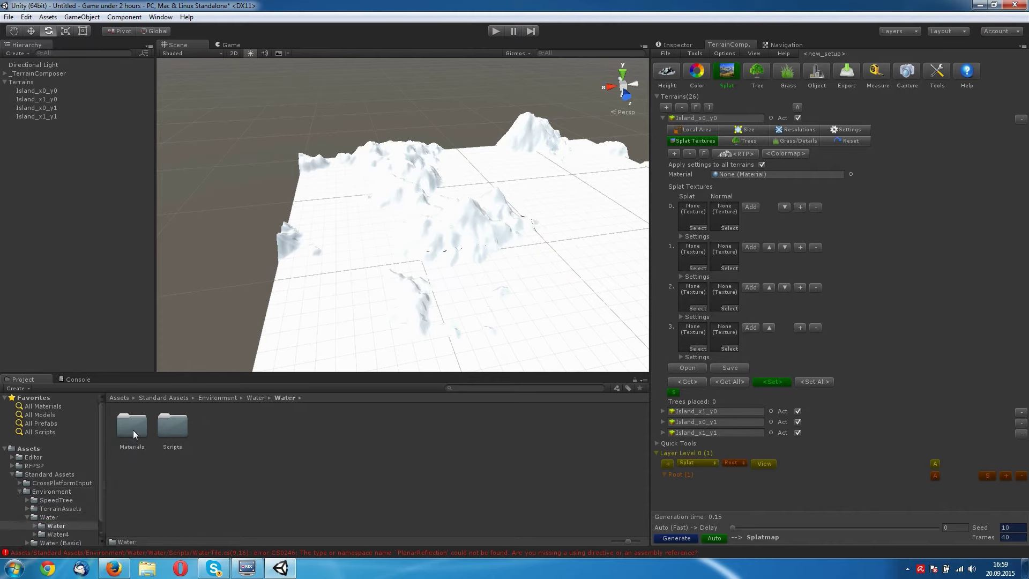
pyautogui.doubleClick(173, 430)
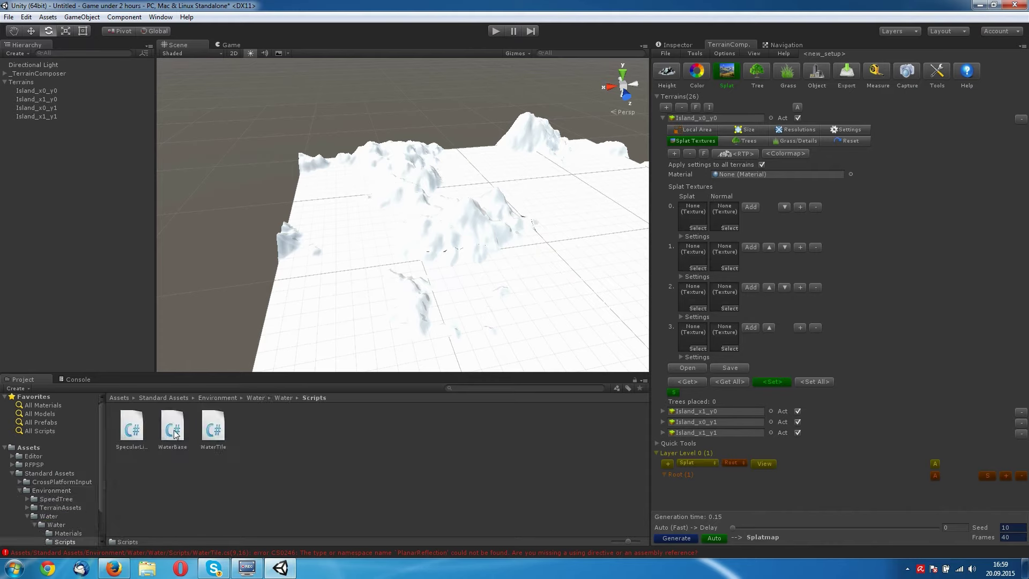
pyautogui.click(223, 433)
pyautogui.press('Delete')
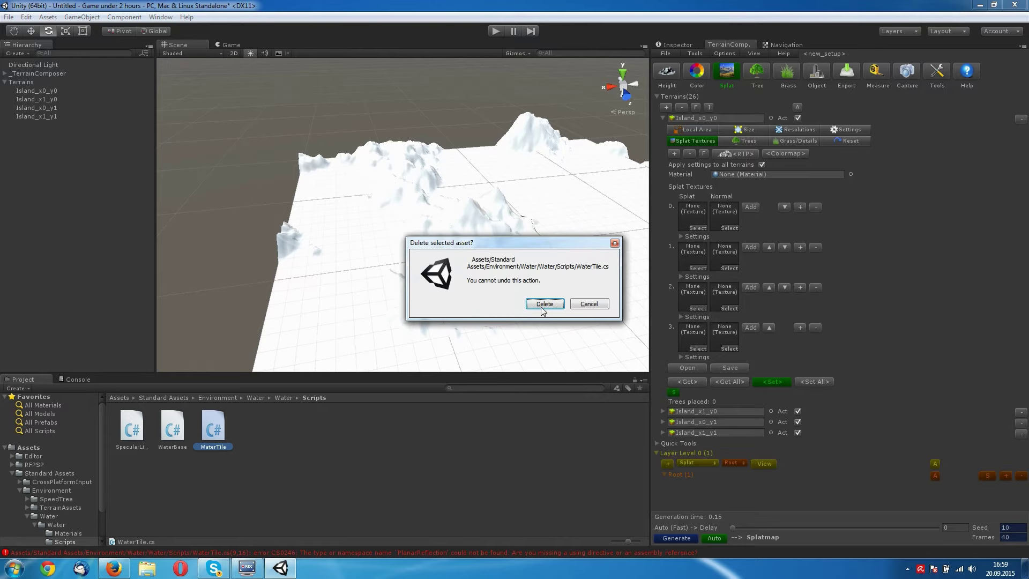
pyautogui.click(544, 309)
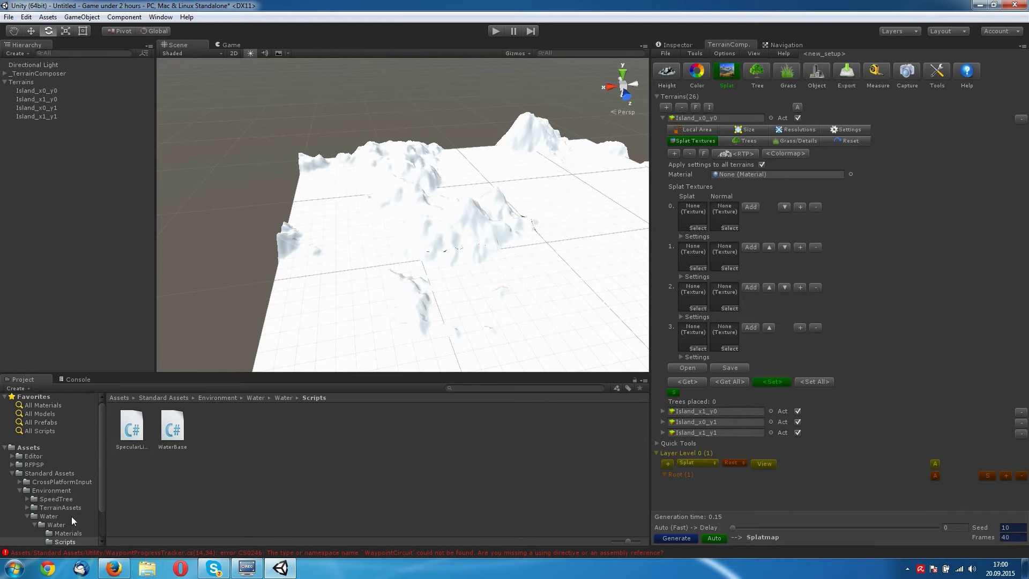
# Delete the Standard Assets/Utility folder and clear the Console.
pyautogui.scroll(-1, 65, 533)
pyautogui.click(40, 536)
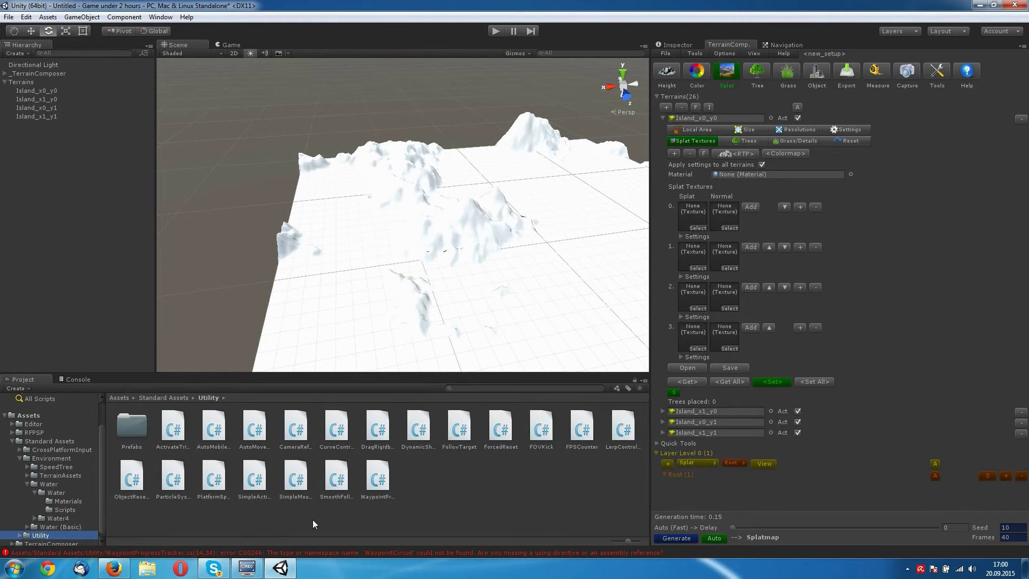
pyautogui.press('Delete')
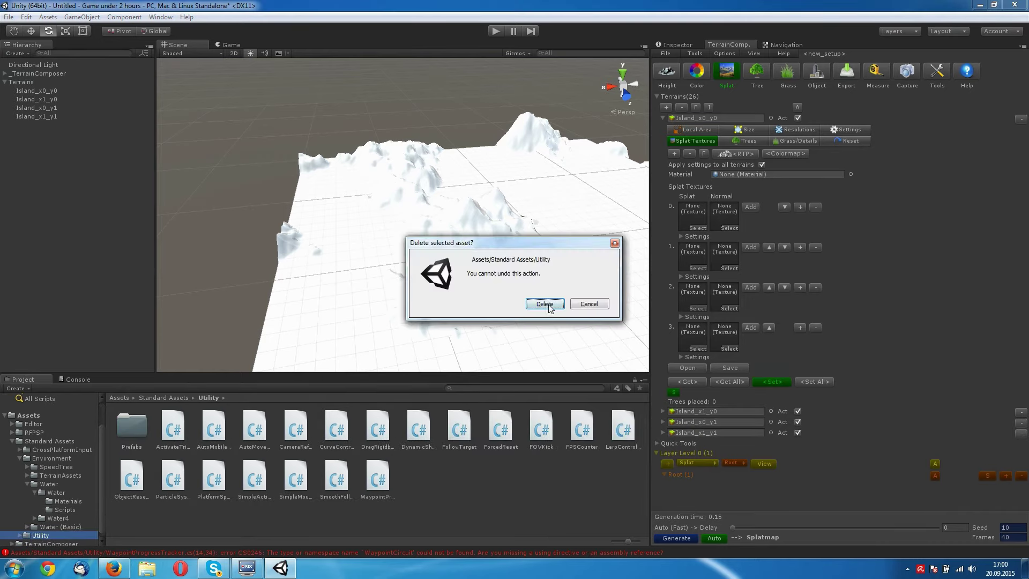
pyautogui.click(543, 304)
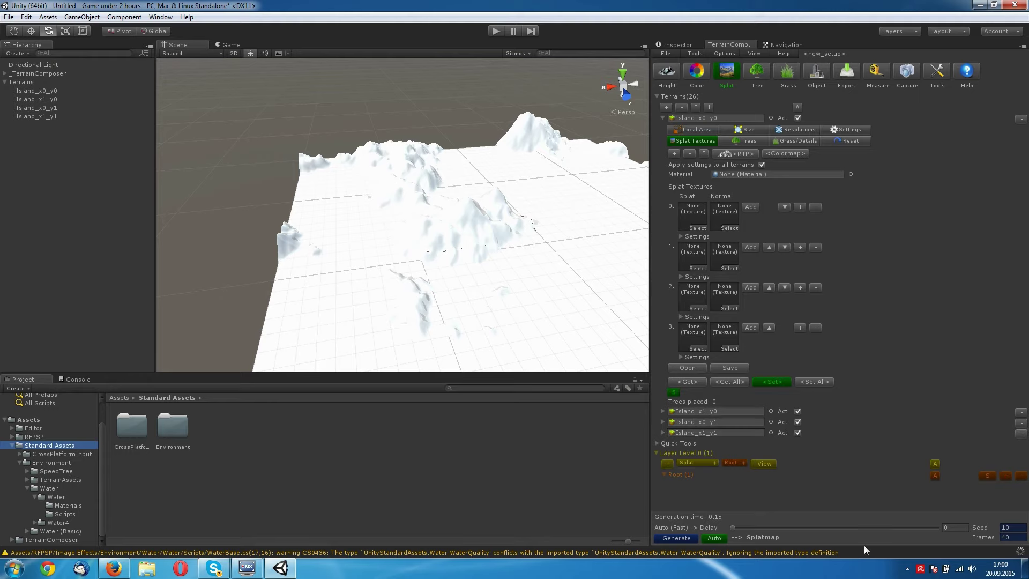
pyautogui.click(67, 379)
pyautogui.click(11, 388)
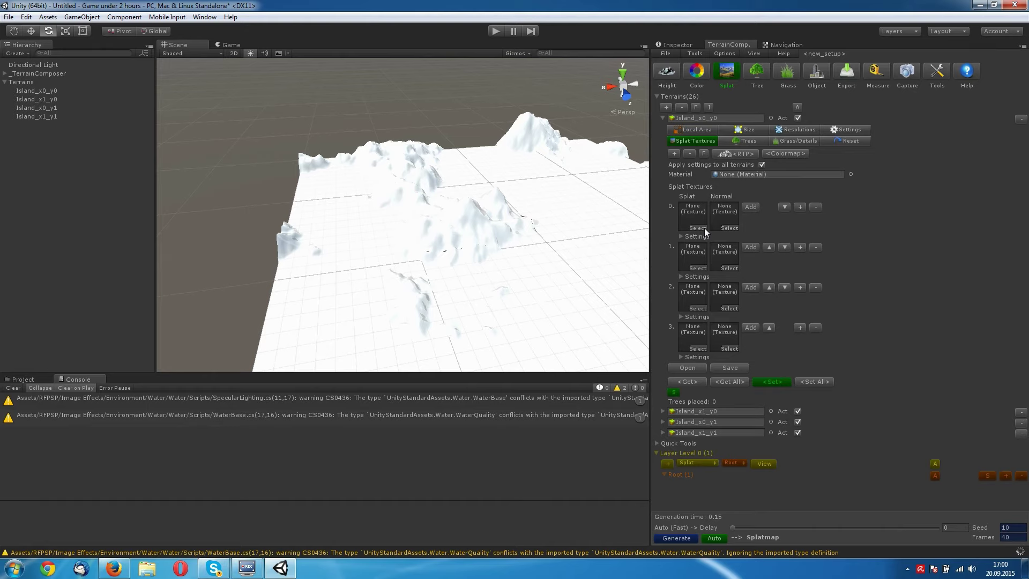
# Clear the console, then give splat slot 0 the sand texture with the Cliff (Sandstone) N normal.
pyautogui.click(13, 388)
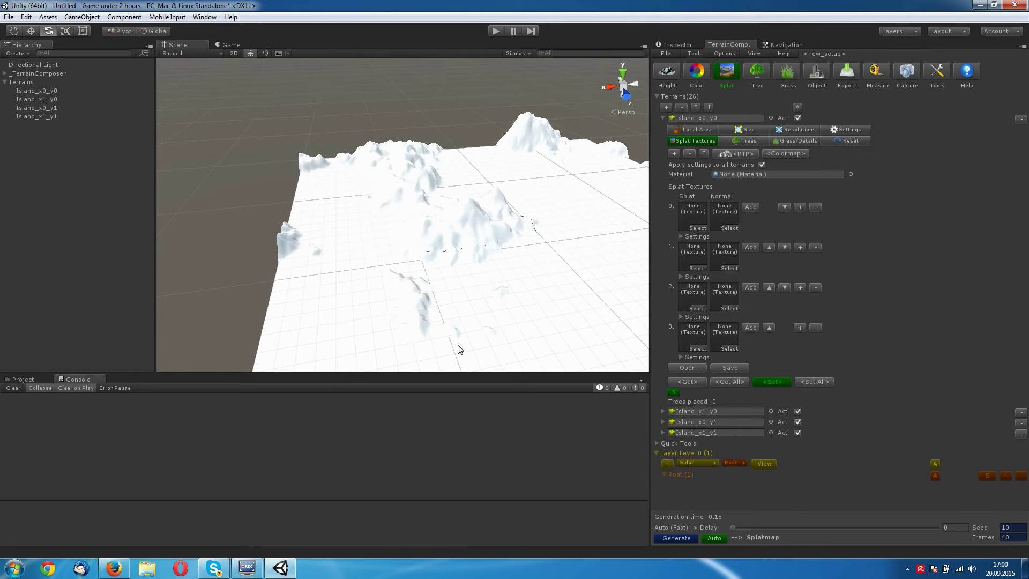
pyautogui.click(703, 228)
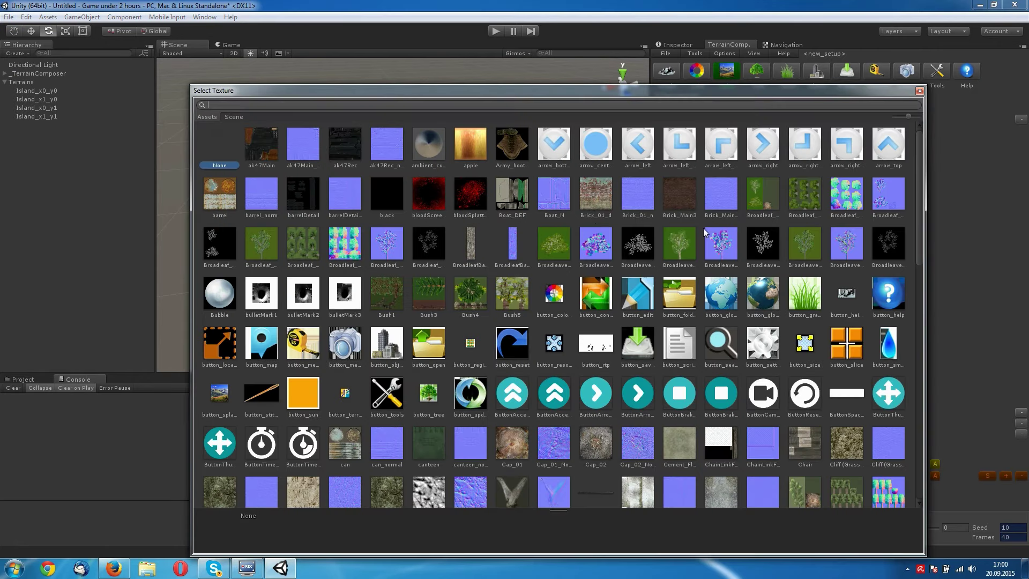
pyautogui.write('b')
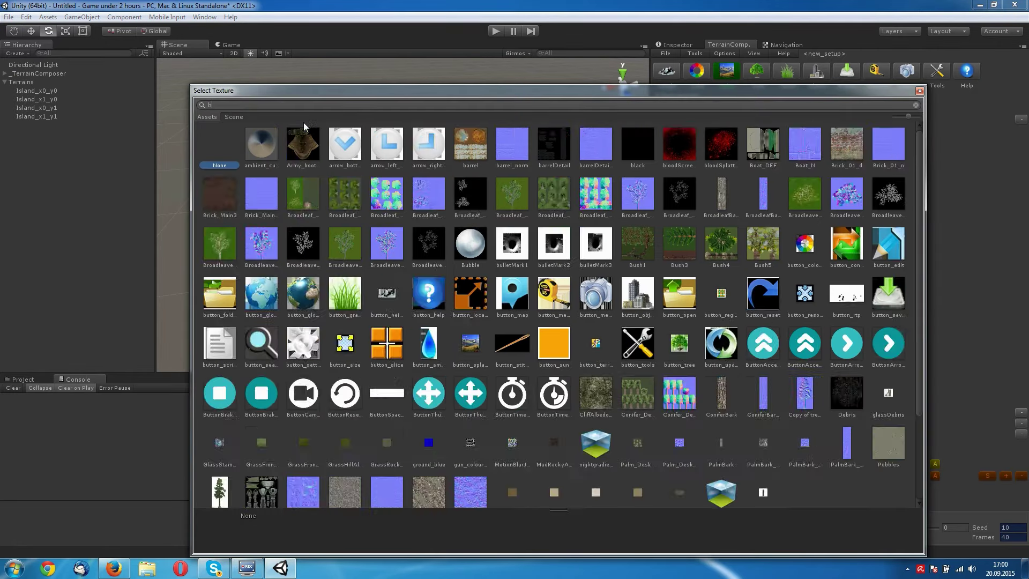
pyautogui.press('BackSpace')
pyautogui.write('sand')
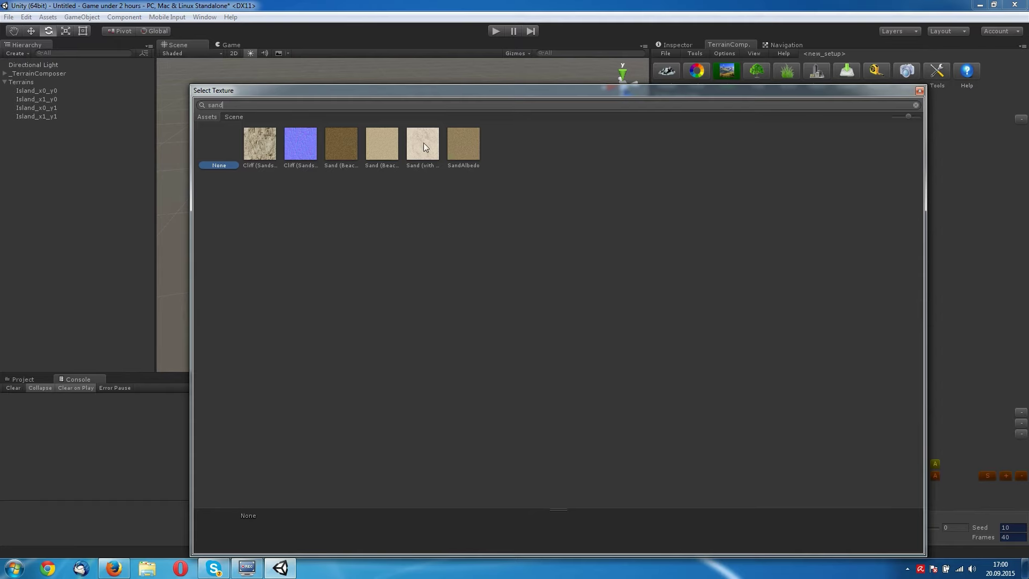
pyautogui.doubleClick(264, 149)
pyautogui.click(715, 225)
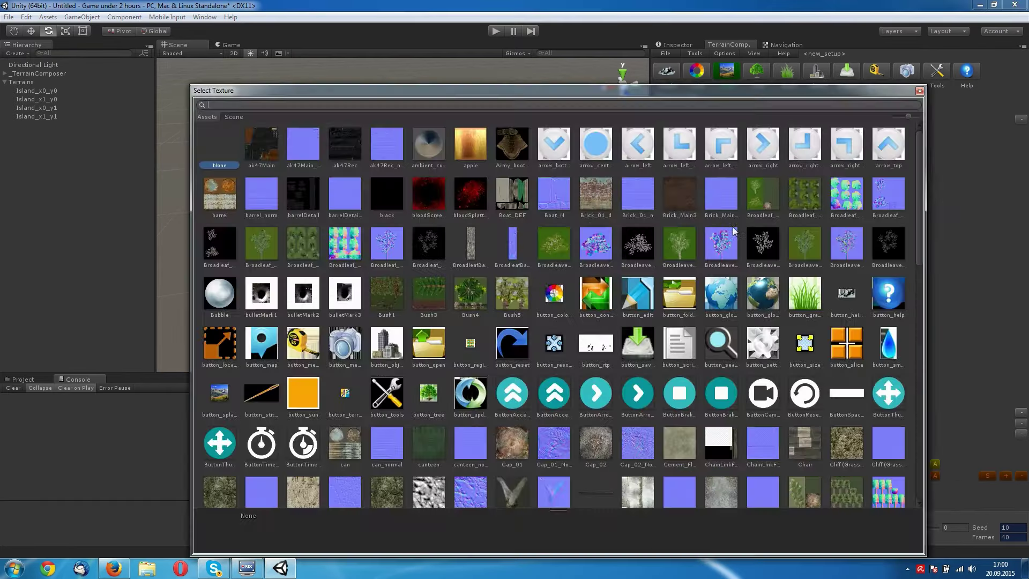
pyautogui.write('cliff')
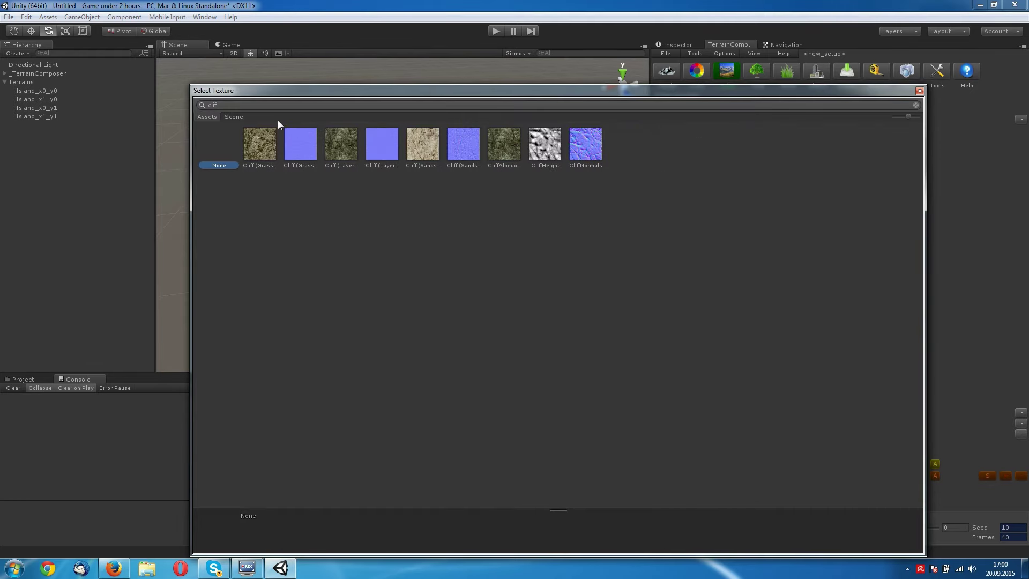
pyautogui.doubleClick(461, 148)
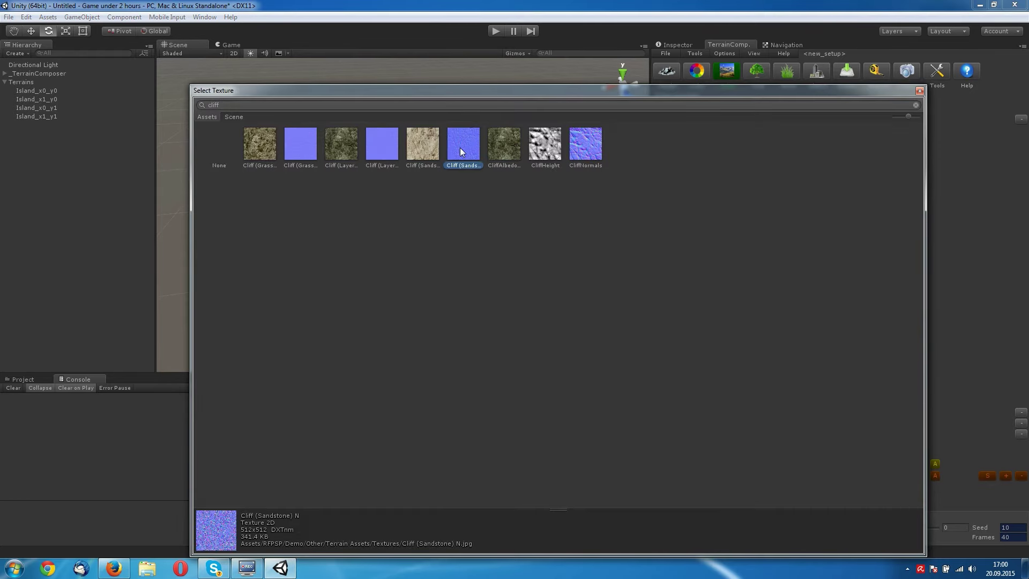
# Assign Grass (Hill) and its normal map to splat slot 1.
pyautogui.click(698, 268)
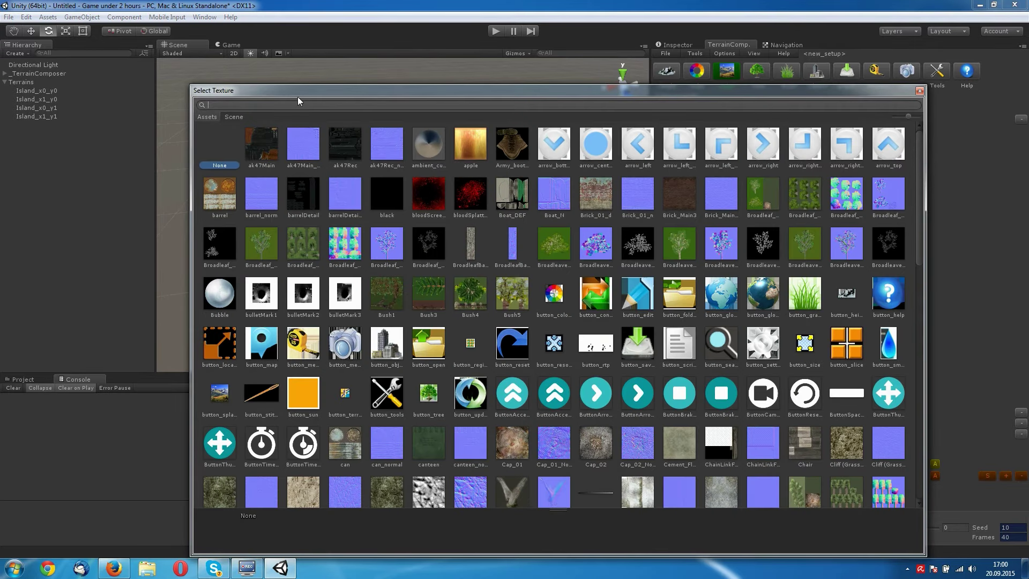
pyautogui.write('grass')
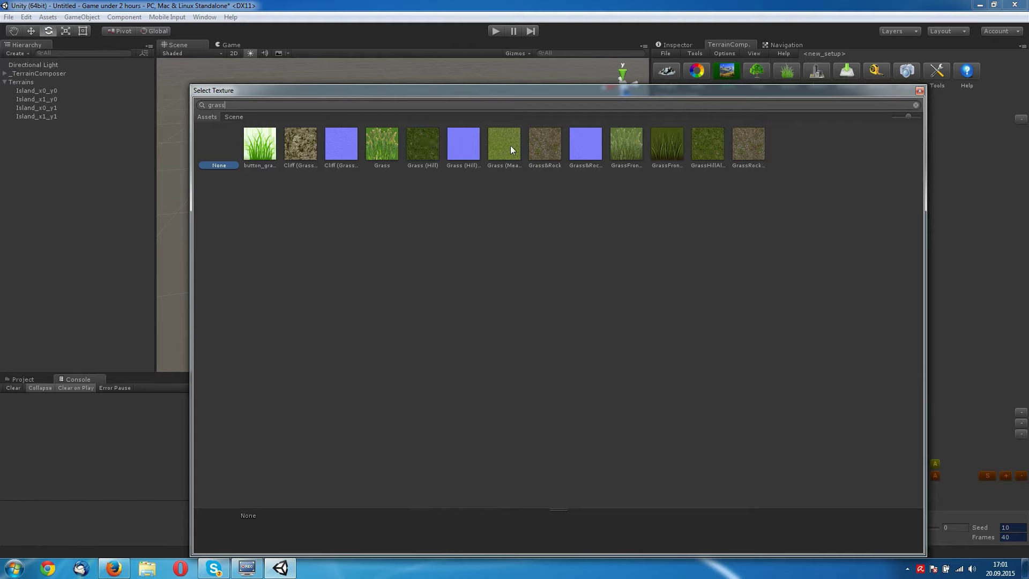
pyautogui.click(419, 147)
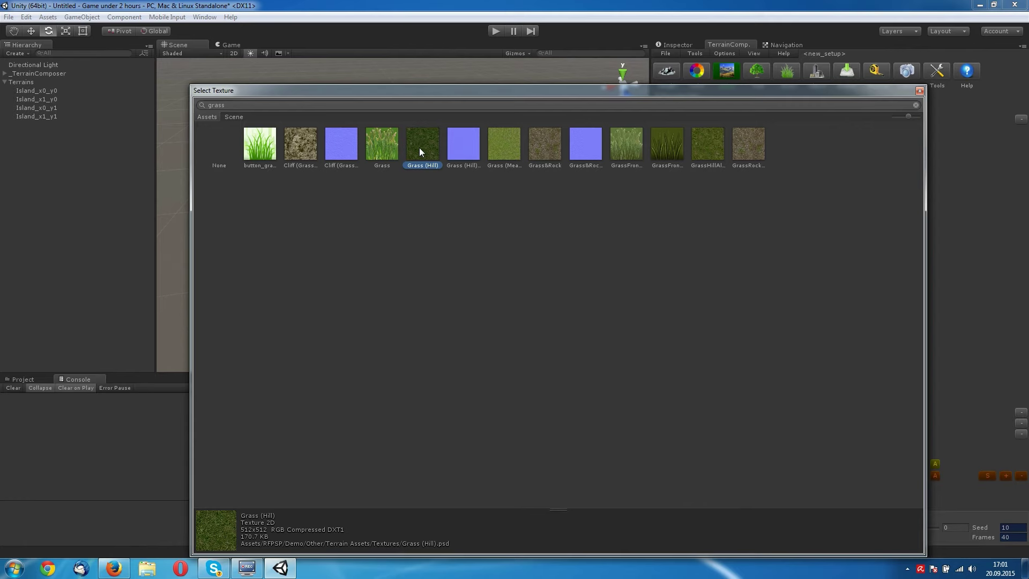
pyautogui.doubleClick(419, 146)
pyautogui.click(731, 270)
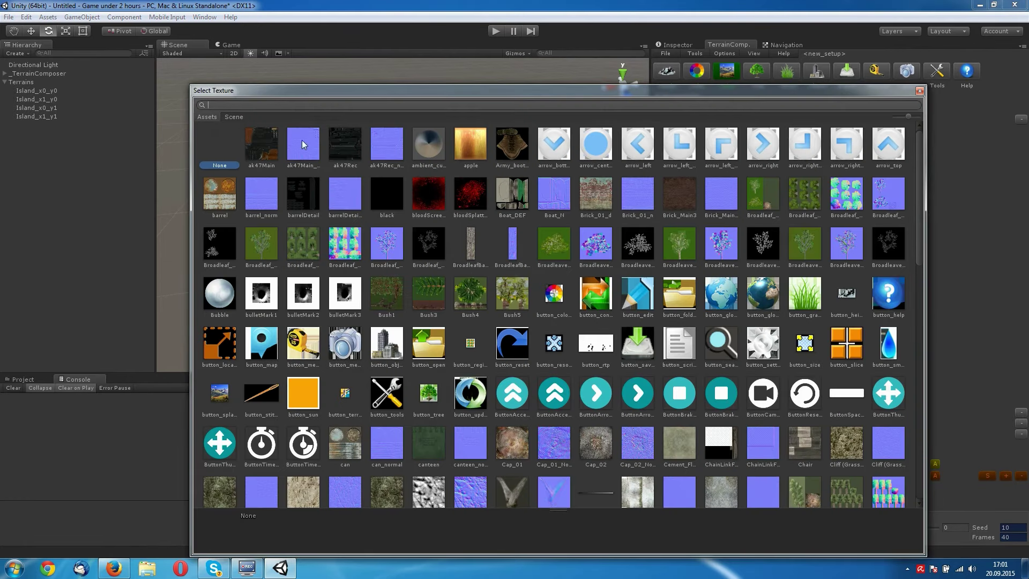
pyautogui.write('gra')
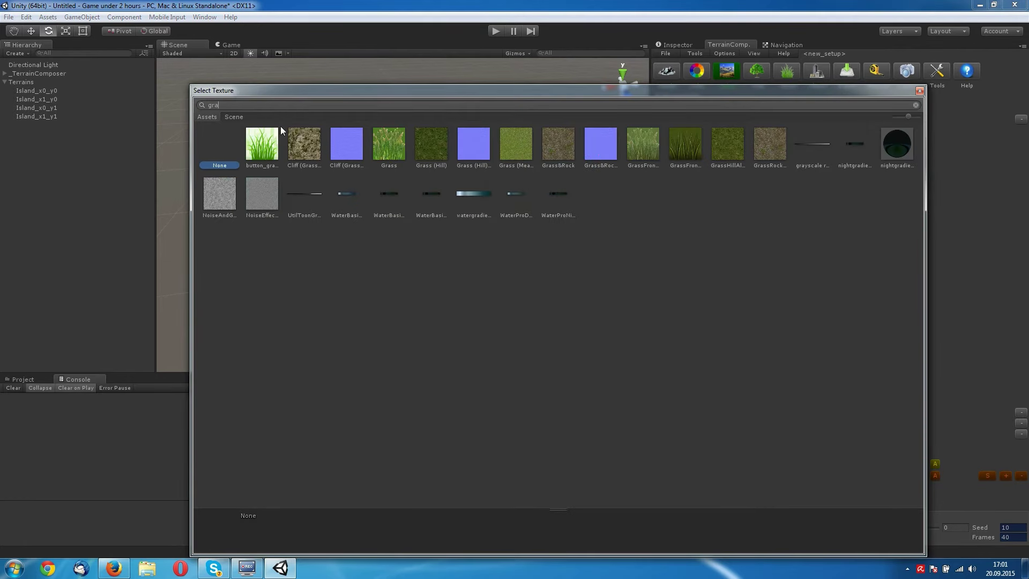
pyautogui.write('s')
pyautogui.doubleClick(466, 146)
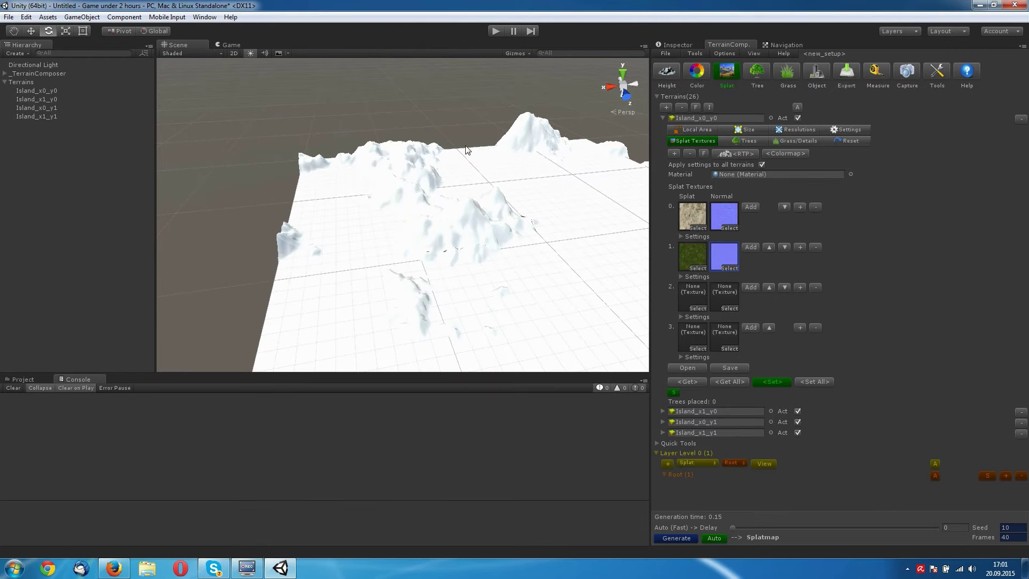
# Assign Cliff (Grassy) with the Cliff (Grassy) N normal map to splat slot 2.
pyautogui.click(744, 302)
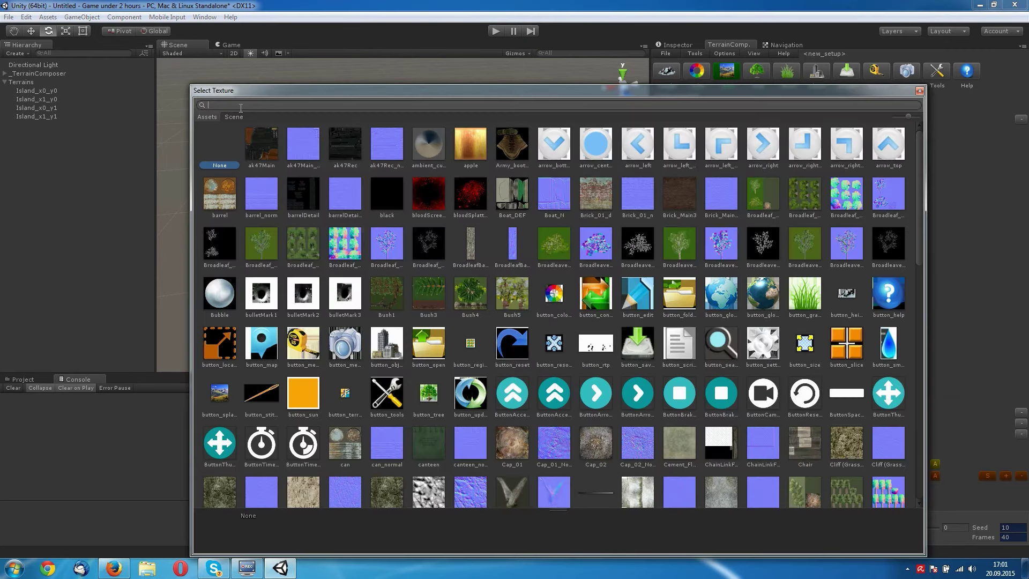
pyautogui.write('grass')
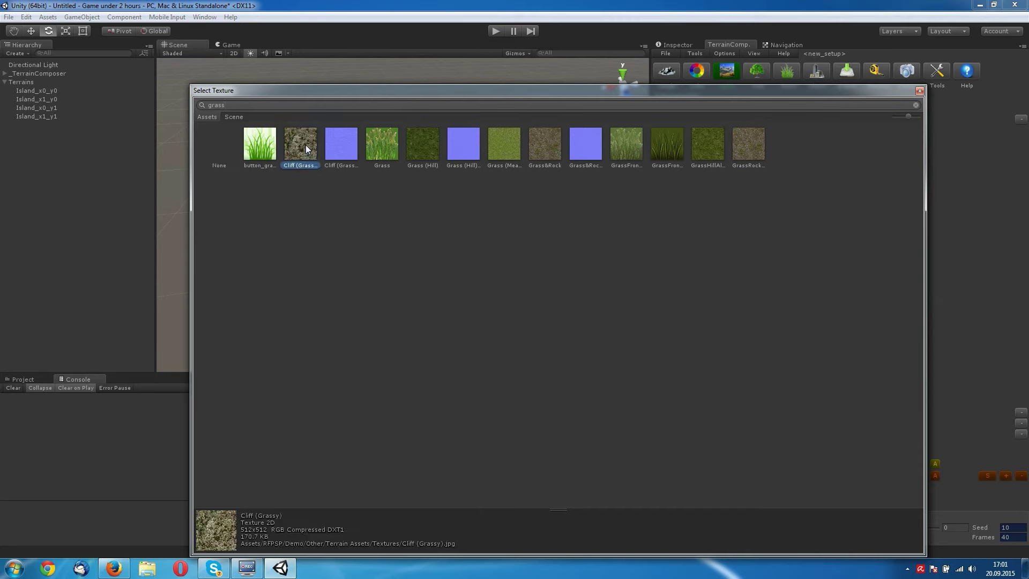
pyautogui.doubleClick(306, 146)
pyautogui.click(734, 309)
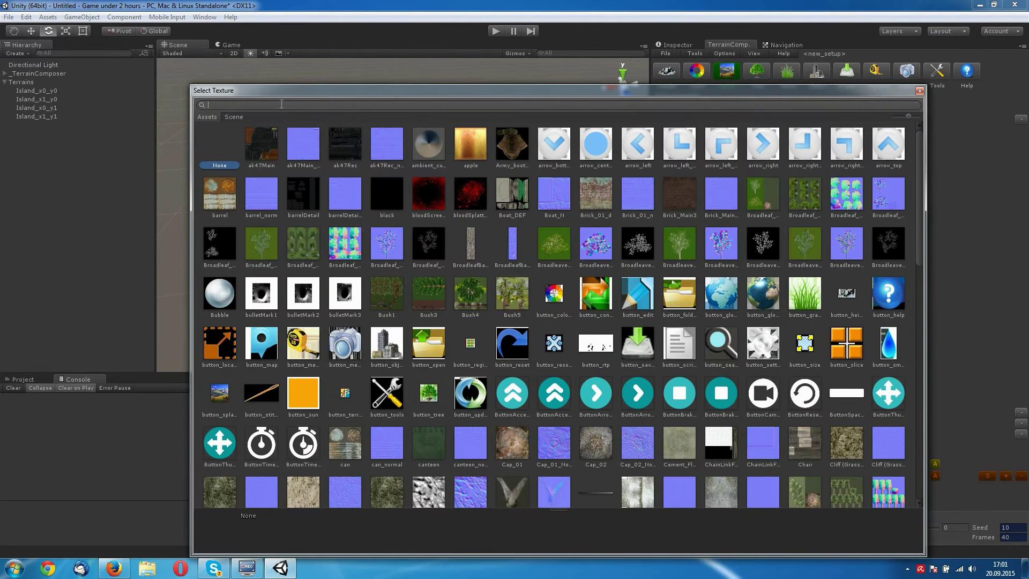
pyautogui.write('gras')
pyautogui.doubleClick(346, 145)
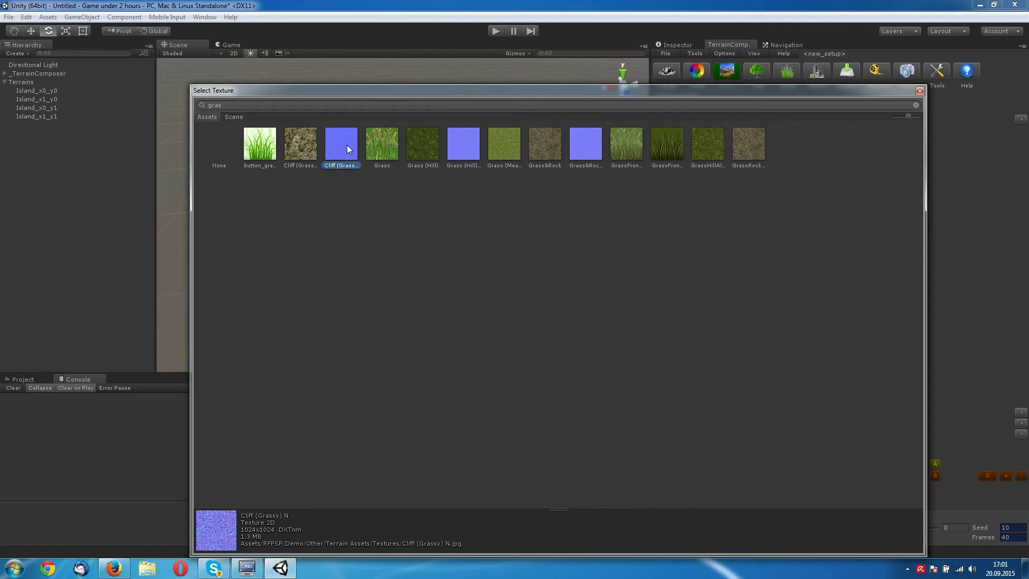
# Assign Rocky Dirt with the Rocky Dirt N normal map to splat slot 3.
pyautogui.click(706, 347)
pyautogui.write('s')
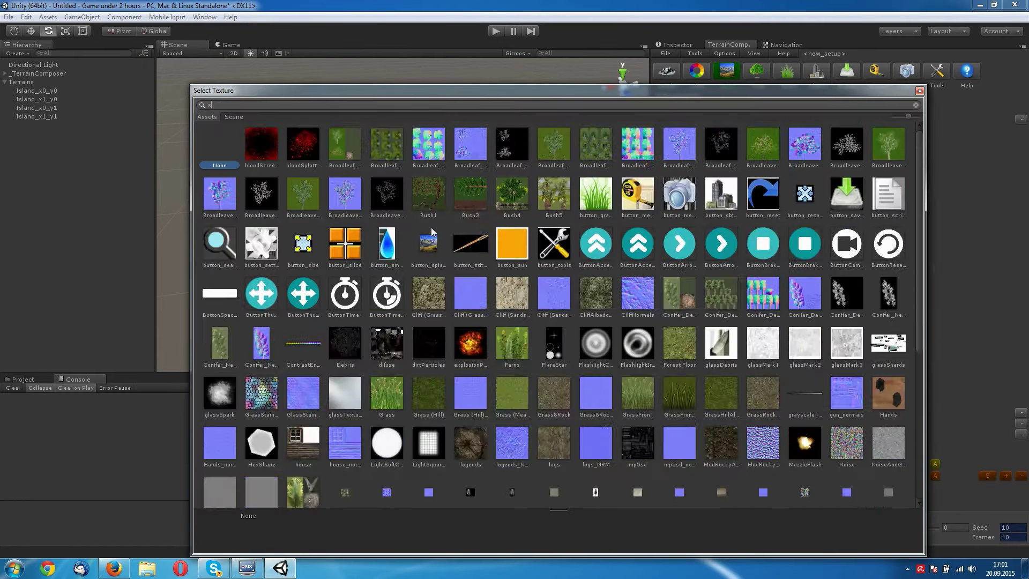
pyautogui.write('now')
pyautogui.press('BackSpace')
pyautogui.press('BackSpace')
pyautogui.press('BackSpace')
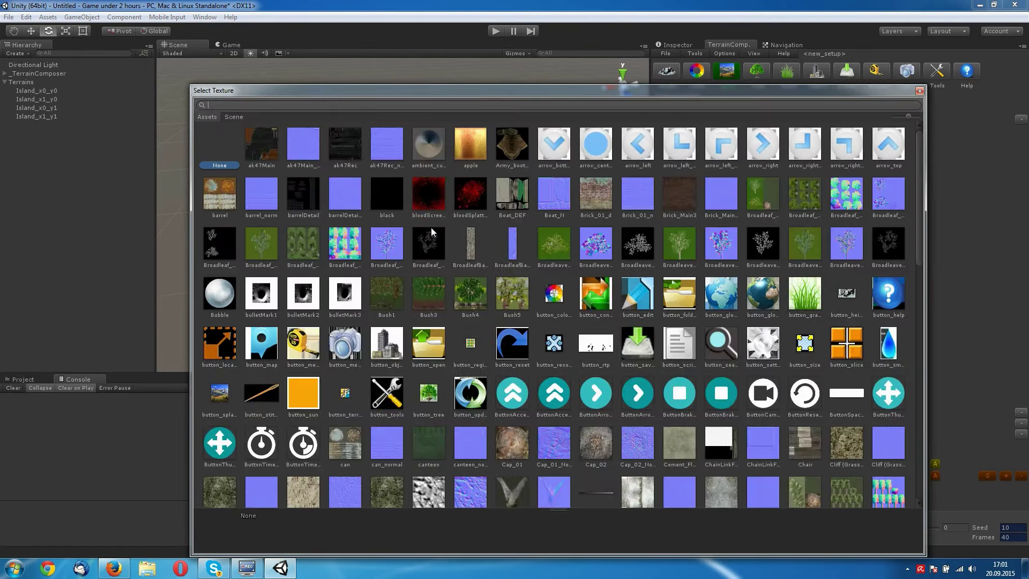
pyautogui.scroll(-3, 485, 316)
pyautogui.scroll(-4, 484, 315)
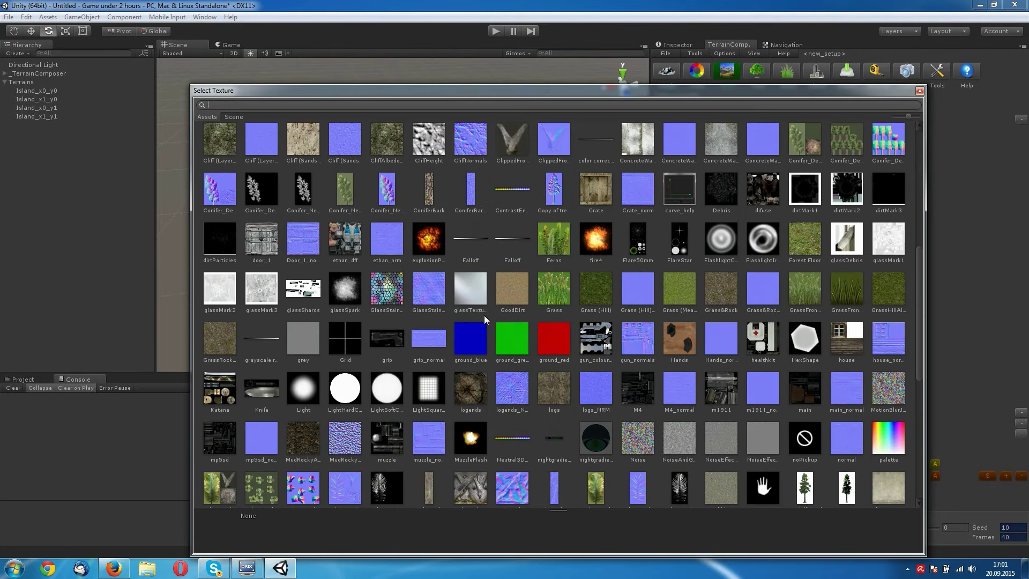
pyautogui.scroll(-1, 484, 315)
pyautogui.scroll(-4, 484, 315)
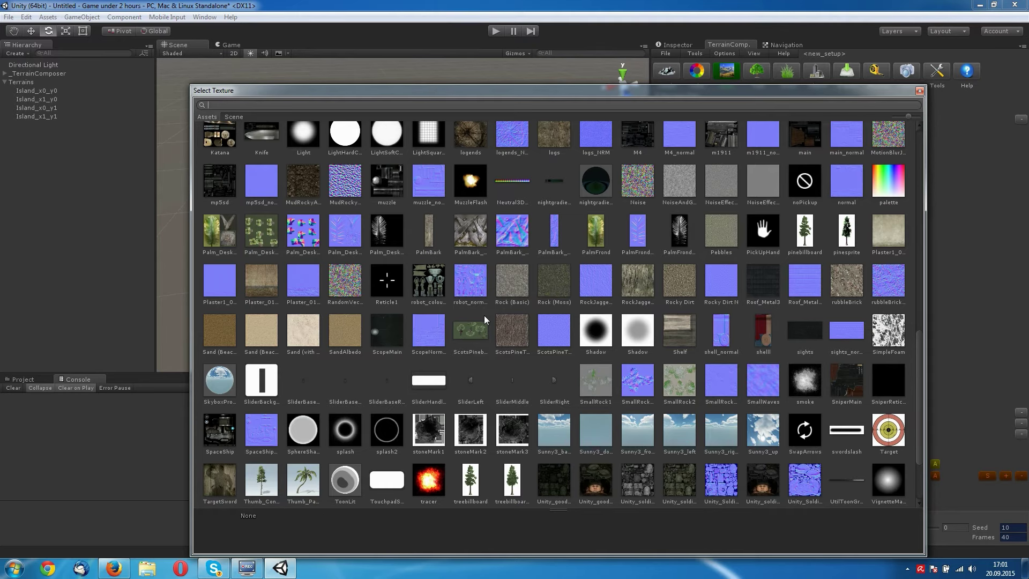
pyautogui.scroll(-1, 484, 315)
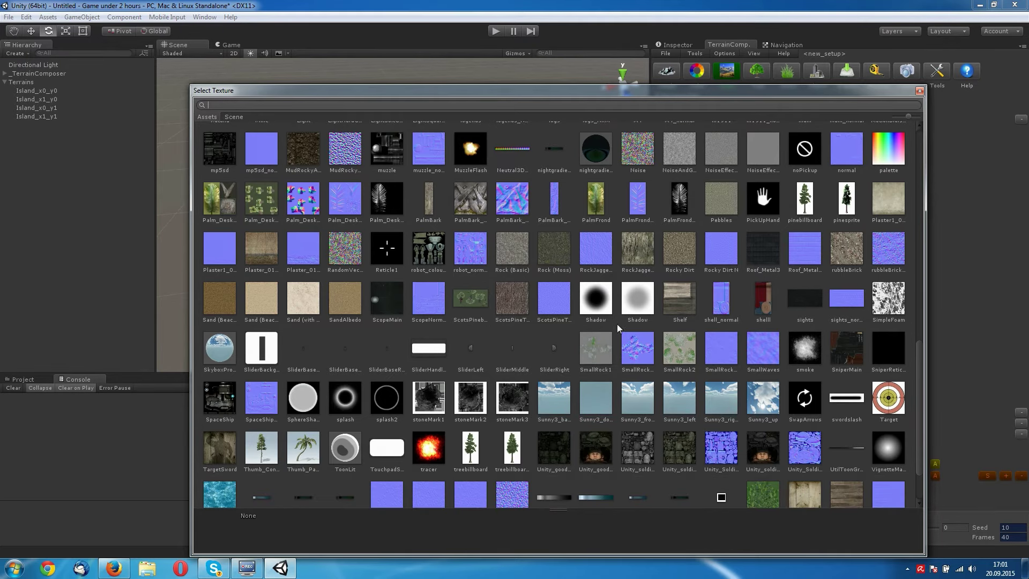
pyautogui.doubleClick(679, 253)
pyautogui.click(725, 348)
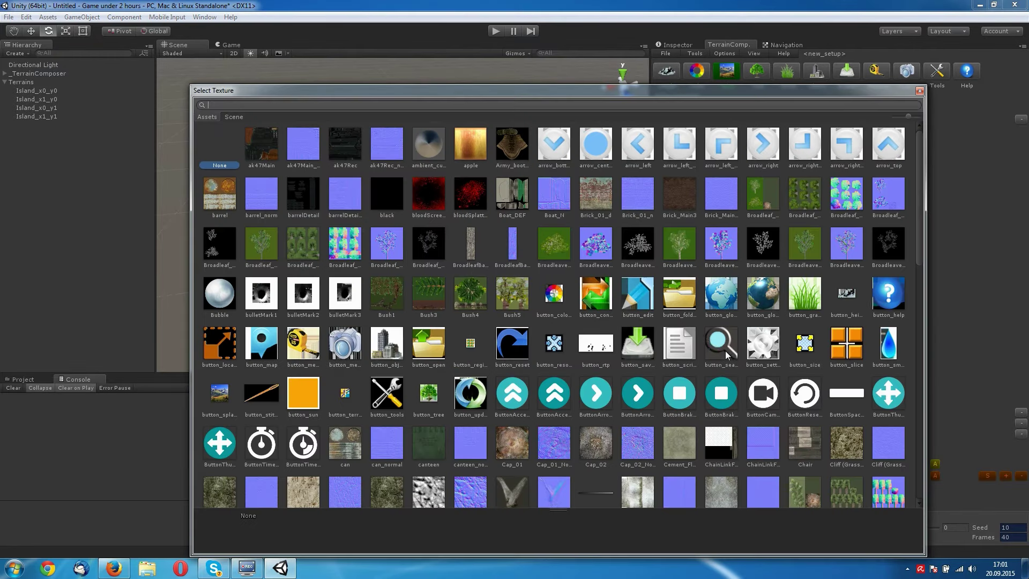
pyautogui.write('rock')
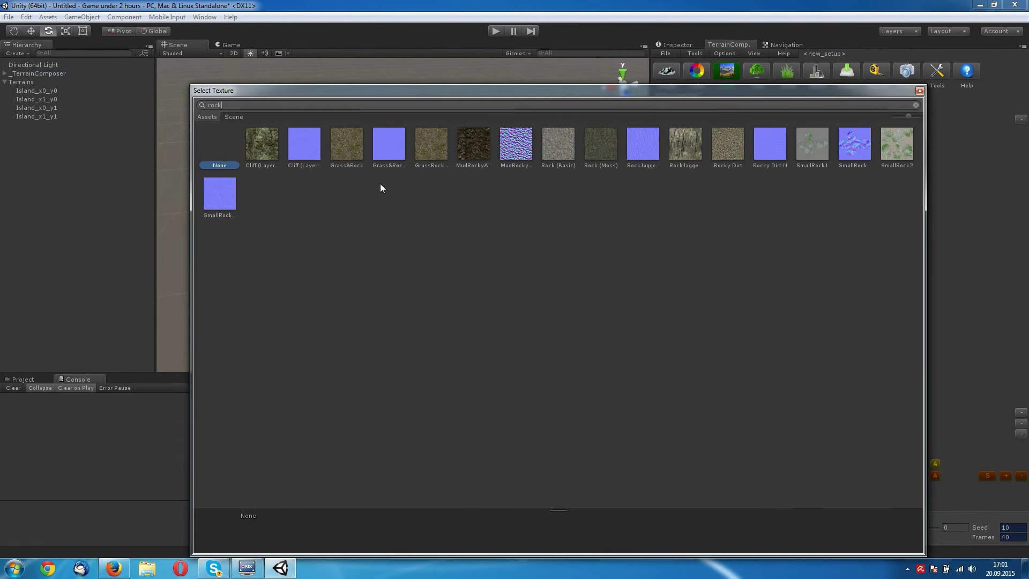
pyautogui.doubleClick(781, 152)
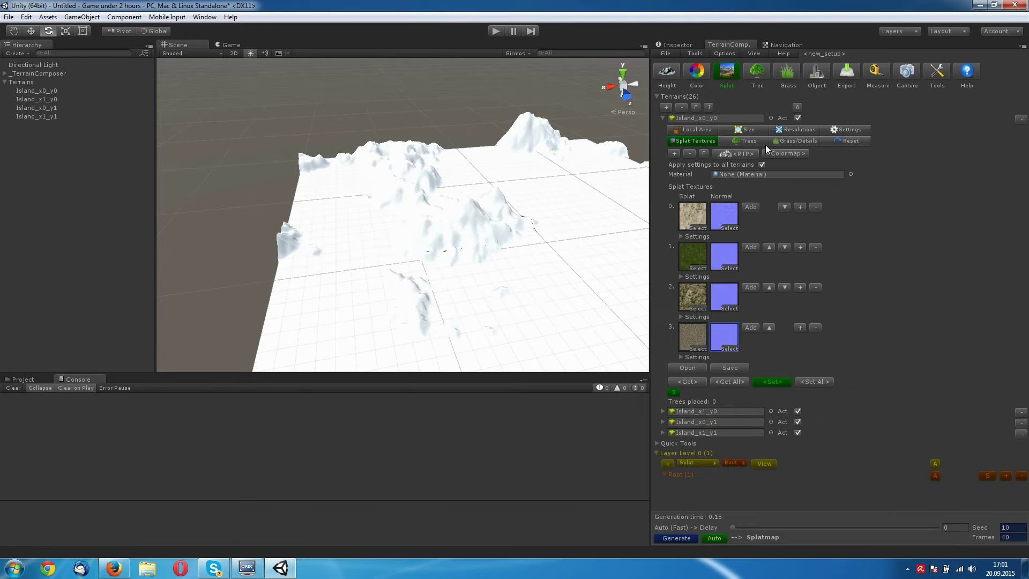
# Apply the four splat textures to all terrains with Set All, then collapse Island_x0_y0.
pyautogui.keyDown('shift'); pyautogui.click(812, 382); pyautogui.keyUp('shift')
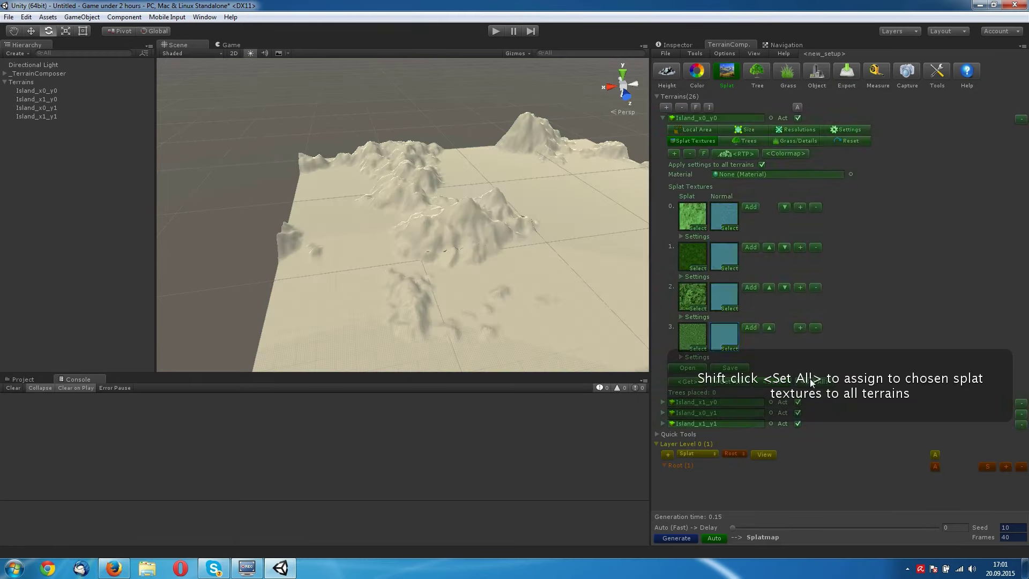
pyautogui.moveTo(328, 262)
pyautogui.keyDown('alt'); pyautogui.mouseDown()
pyautogui.moveTo(377, 271)
pyautogui.moveTo(356, 274)
pyautogui.moveTo(452, 274)
pyautogui.moveTo(577, 232)
pyautogui.moveTo(402, 225)
pyautogui.moveTo(514, 245)
pyautogui.mouseUp(); pyautogui.keyUp('alt')
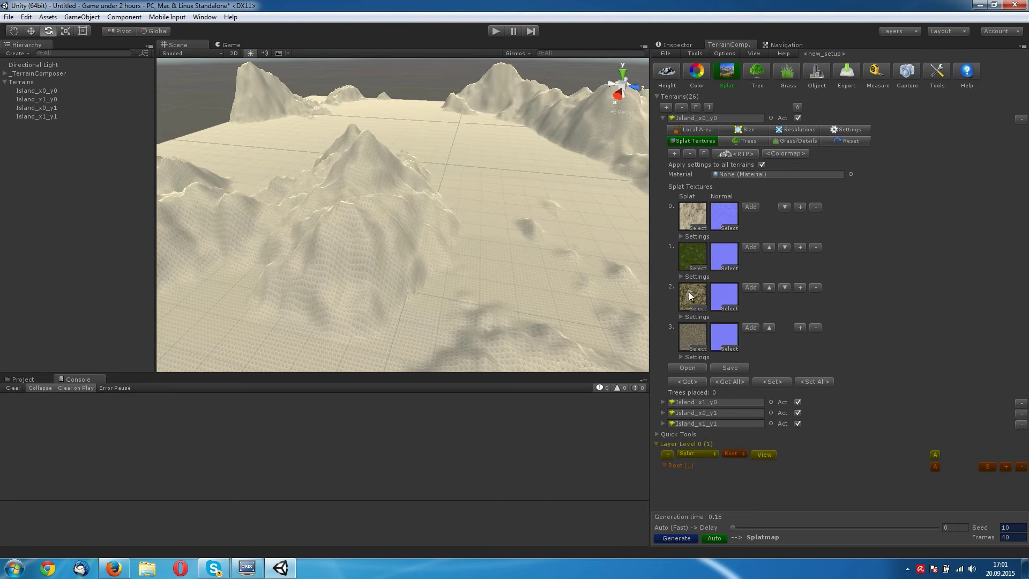
pyautogui.click(664, 466)
pyautogui.click(664, 118)
pyautogui.click(721, 70)
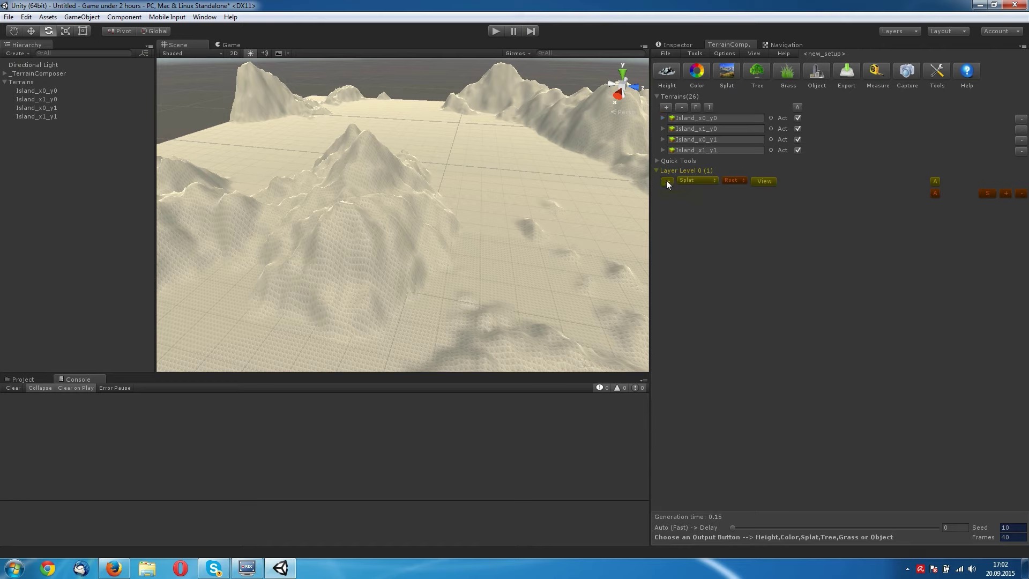
# Add a fourth splat, reset all ranges to even quarters, and enable splatmap output.
pyautogui.click(667, 194)
pyautogui.click(673, 204)
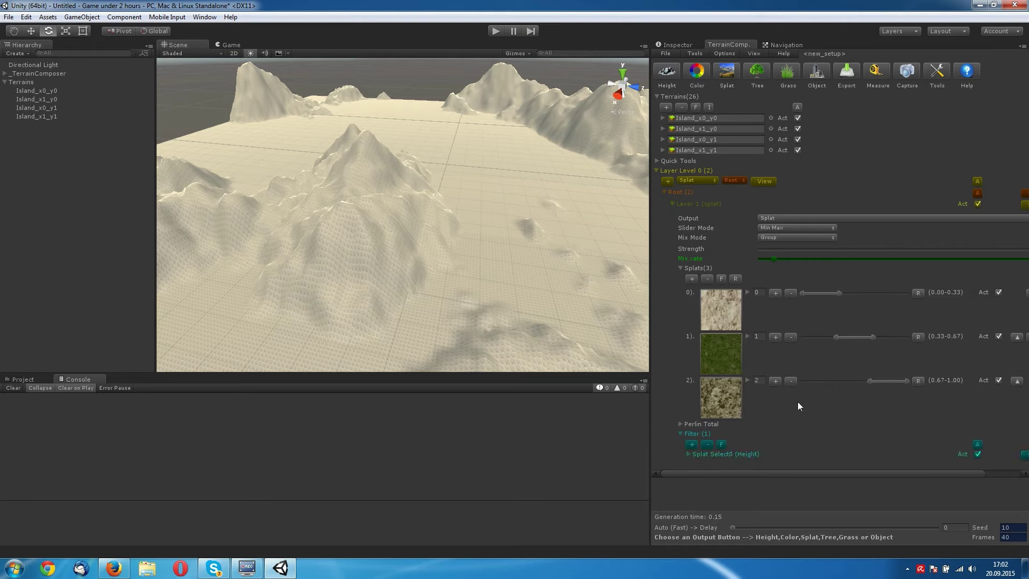
pyautogui.click(664, 118)
pyautogui.click(664, 118)
pyautogui.click(693, 278)
pyautogui.scroll(-1, 805, 401)
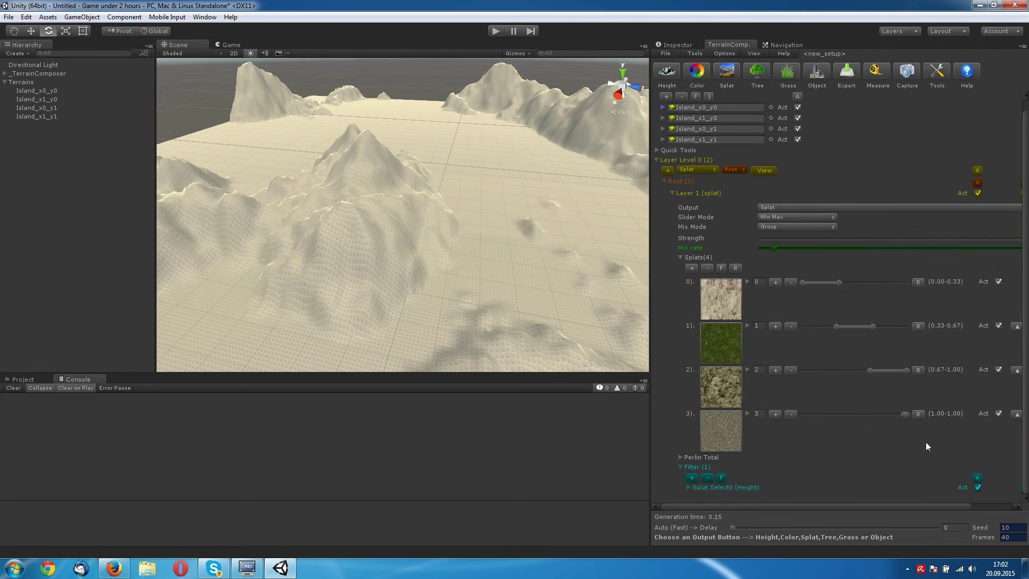
pyautogui.click(916, 415)
pyautogui.click(726, 75)
# Generate the splatmap and start narrowing the sand, grass and rock ranges.
pyautogui.click(677, 537)
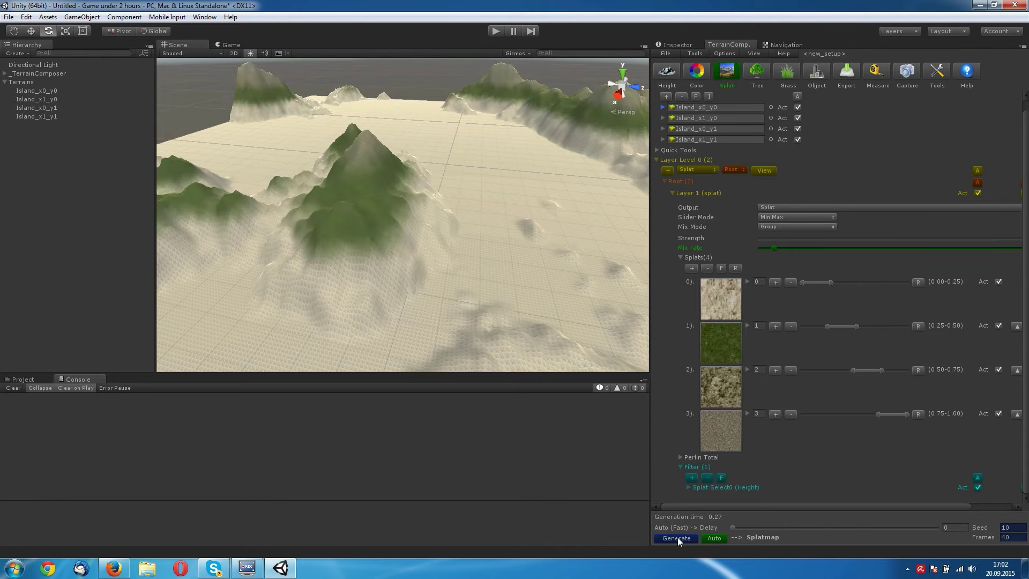
pyautogui.moveTo(437, 270)
pyautogui.mouseDown(button='right')
pyautogui.moveTo(461, 285)
pyautogui.moveTo(358, 248)
pyautogui.moveTo(379, 269)
pyautogui.mouseUp(button='right')
pyautogui.moveTo(830, 283); pyautogui.dragTo(819, 284)
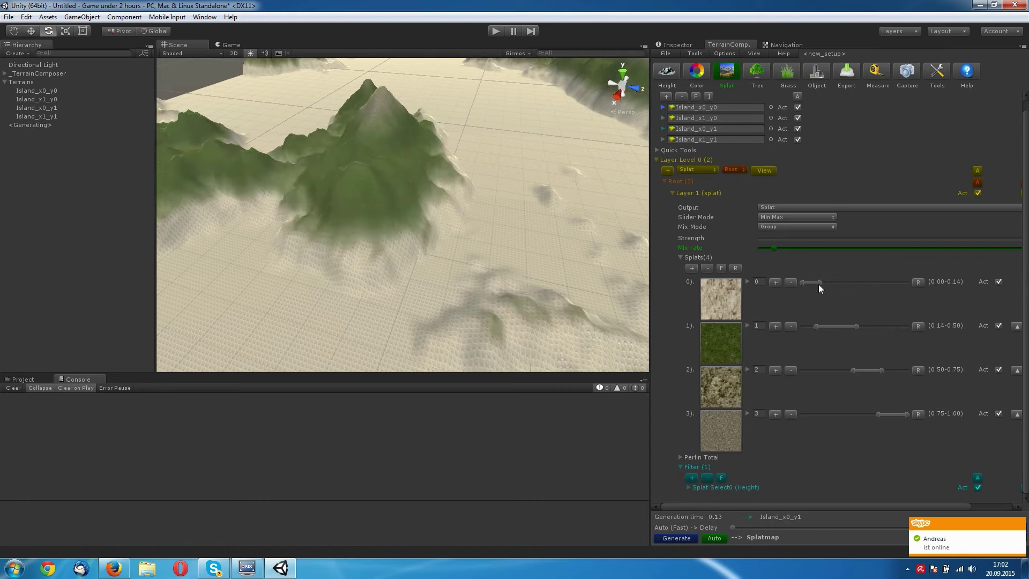
pyautogui.moveTo(857, 326); pyautogui.dragTo(826, 326)
pyautogui.moveTo(882, 370); pyautogui.dragTo(854, 370)
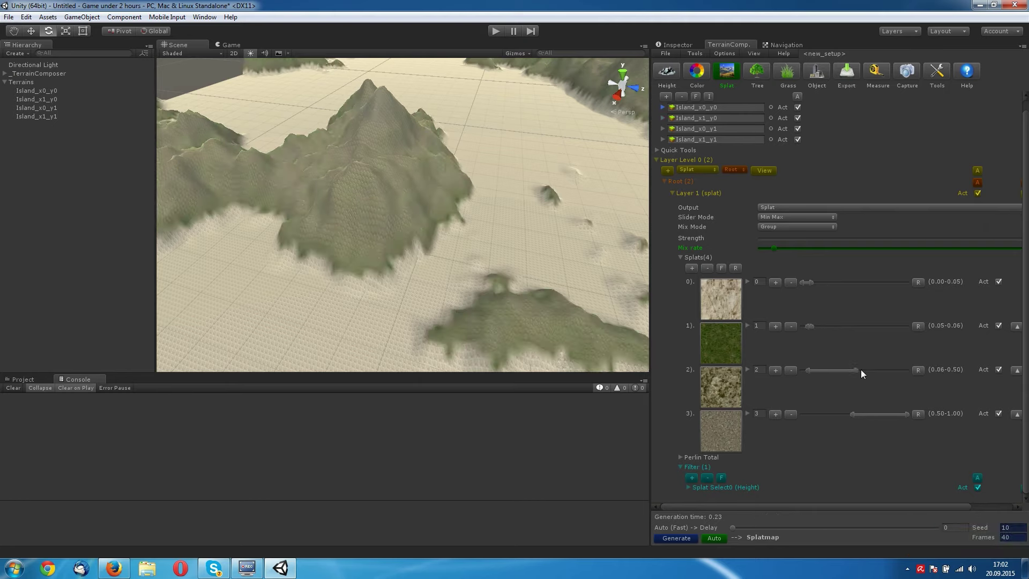
pyautogui.moveTo(839, 369); pyautogui.dragTo(857, 370)
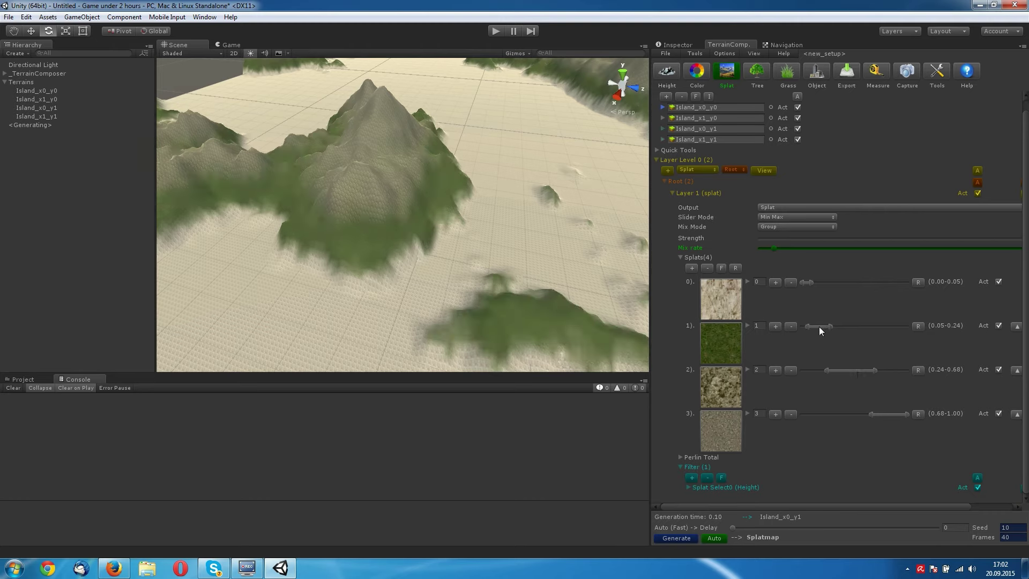
# Fine-tune ranges to 0.00-0.11, 0.11-0.31, 0.31-0.44, 0.44-1.00 and raise the mix rate.
pyautogui.moveTo(824, 326); pyautogui.dragTo(827, 326)
pyautogui.moveTo(874, 370); pyautogui.dragTo(852, 371)
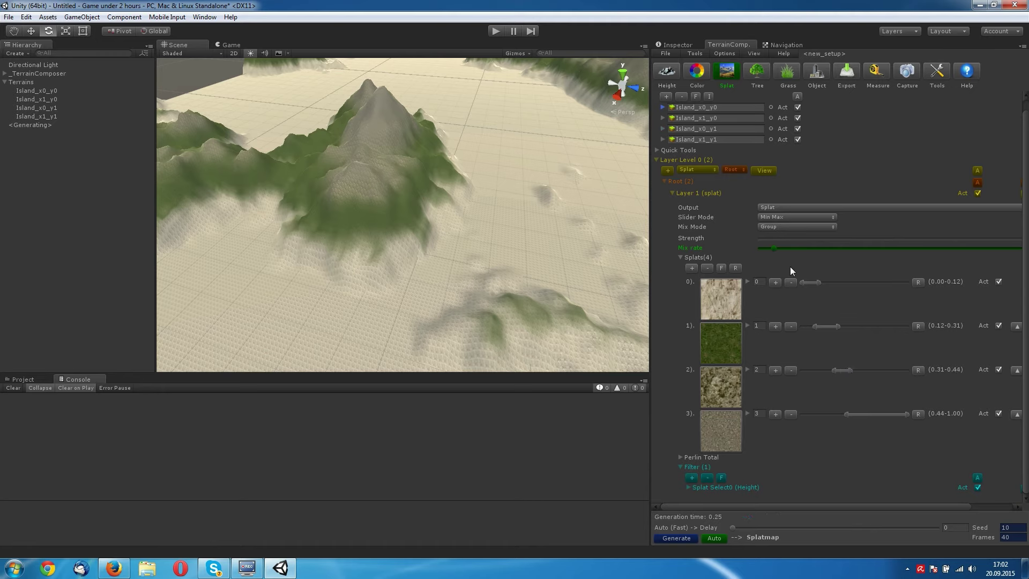
pyautogui.moveTo(774, 249); pyautogui.dragTo(781, 249)
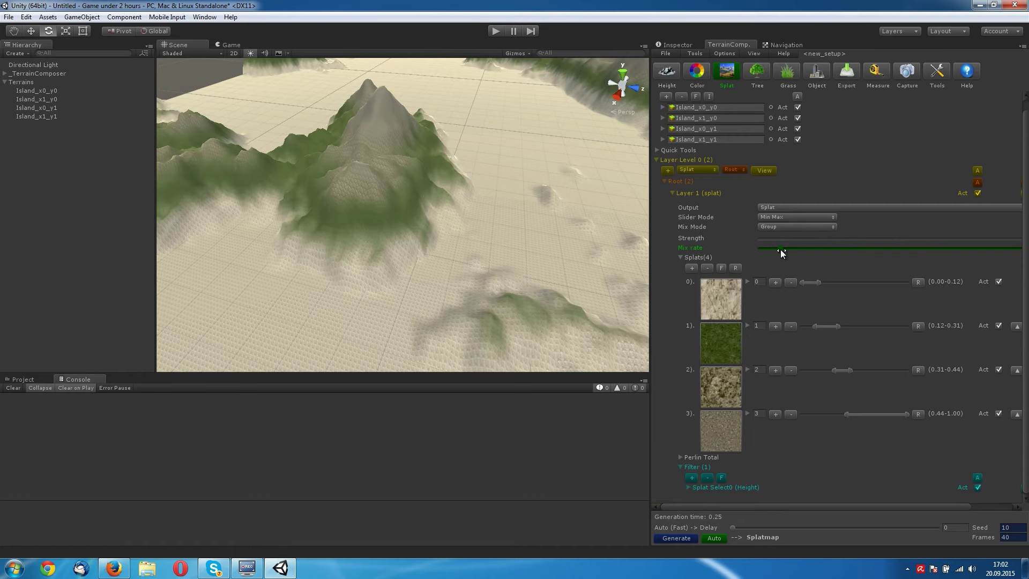
pyautogui.moveTo(377, 262); pyautogui.dragTo(391, 296, button='right')
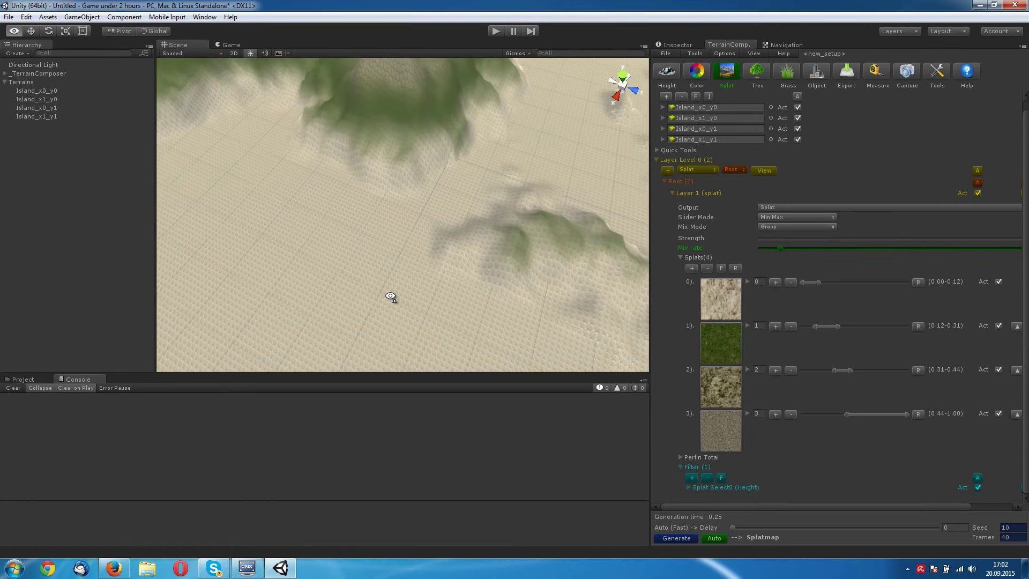
pyautogui.moveTo(390, 297)
pyautogui.mouseDown(button='right')
pyautogui.moveTo(630, 215)
pyautogui.moveTo(418, 166)
pyautogui.mouseUp(button='right')
pyautogui.moveTo(818, 283); pyautogui.dragTo(816, 284)
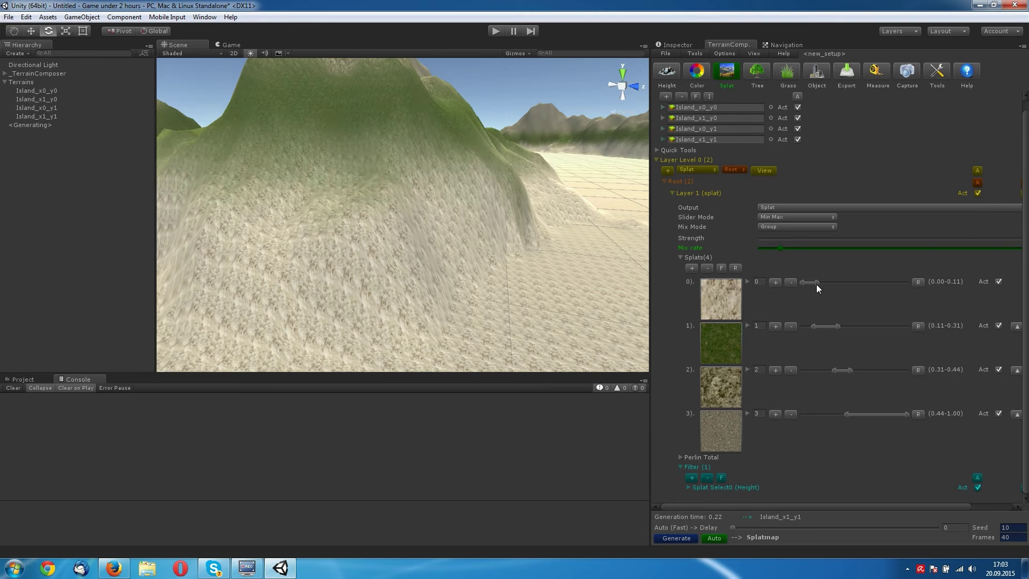
# Check splat values with the Measure tool, then narrow the sand range to 0.00-0.08.
pyautogui.click(939, 75)
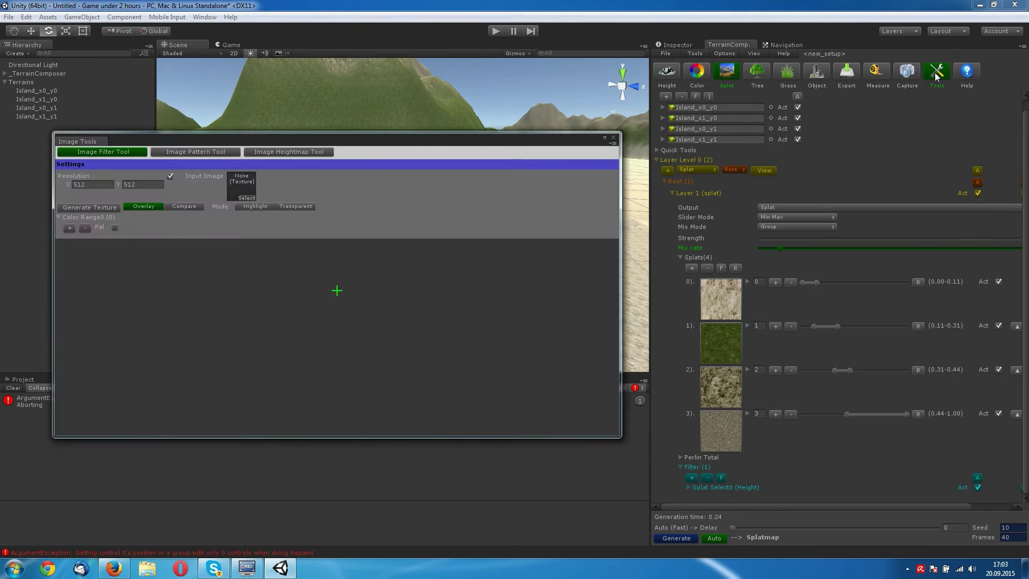
pyautogui.click(880, 72)
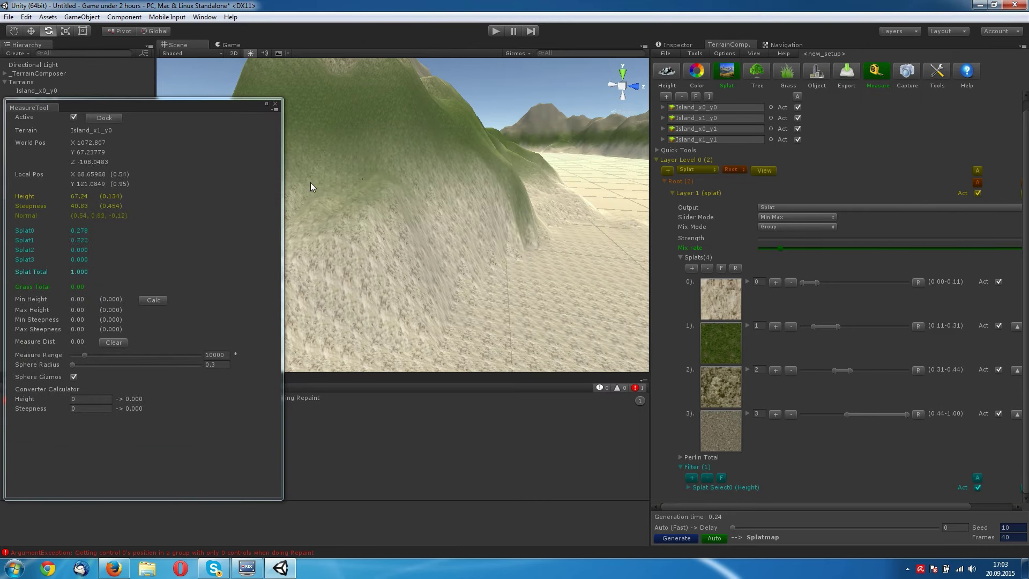
pyautogui.moveTo(141, 112); pyautogui.dragTo(640, 149)
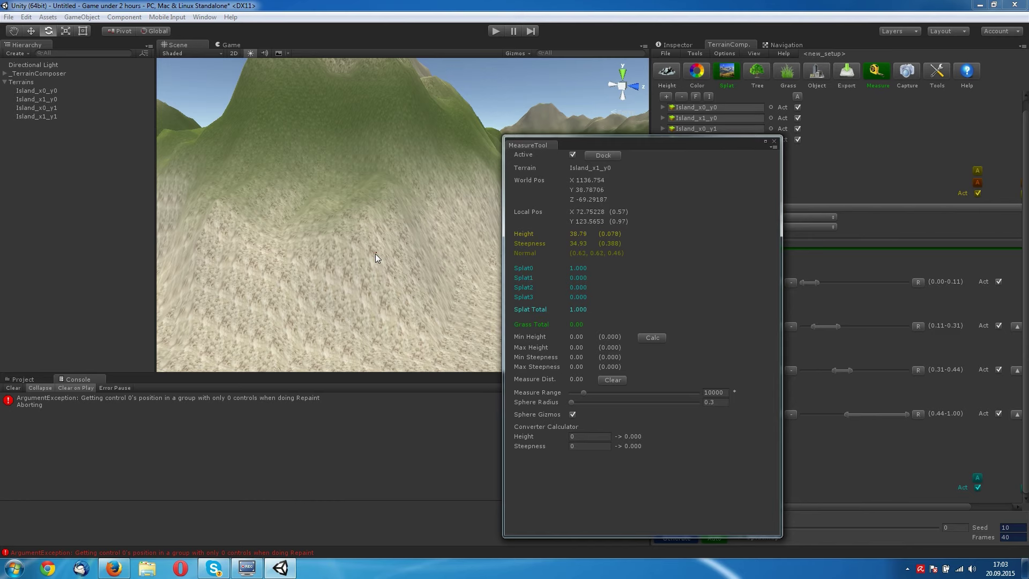
pyautogui.click(773, 140)
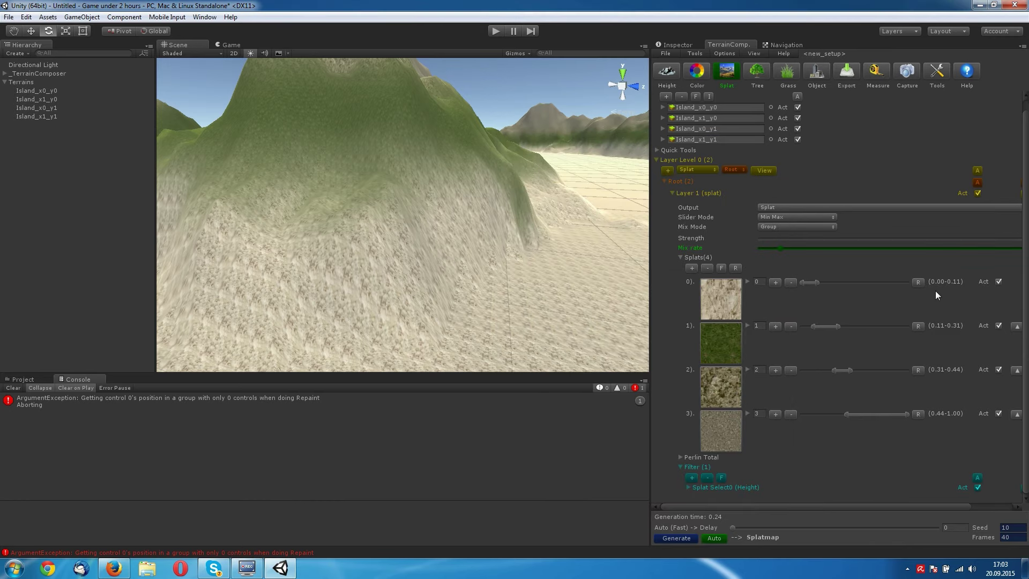
pyautogui.moveTo(819, 286); pyautogui.dragTo(816, 283)
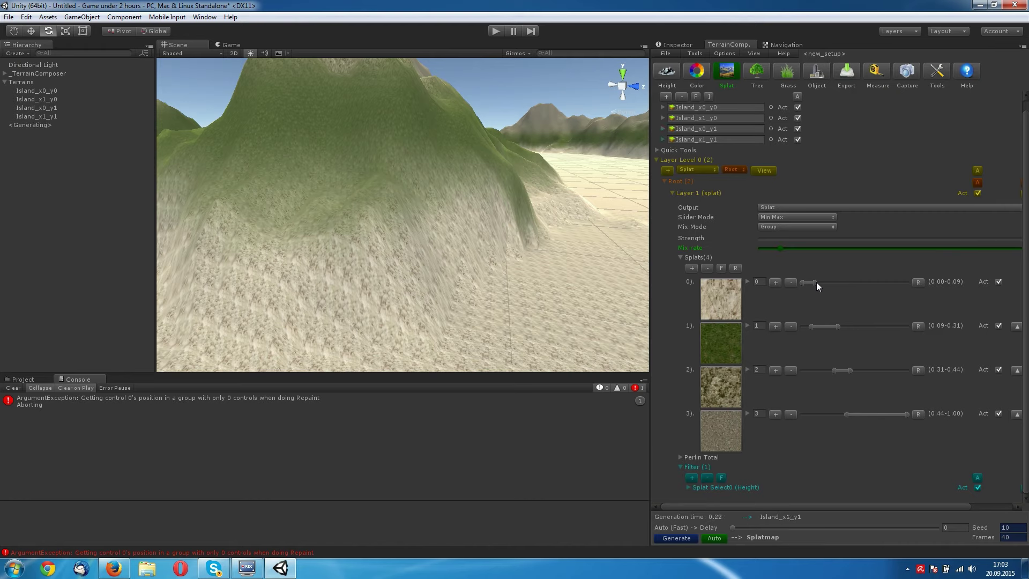
pyautogui.moveTo(456, 177)
pyautogui.keyDown('alt'); pyautogui.mouseDown()
pyautogui.moveTo(374, 247)
pyautogui.moveTo(517, 263)
pyautogui.moveTo(499, 228)
pyautogui.moveTo(461, 239)
pyautogui.mouseUp(); pyautogui.keyUp('alt')
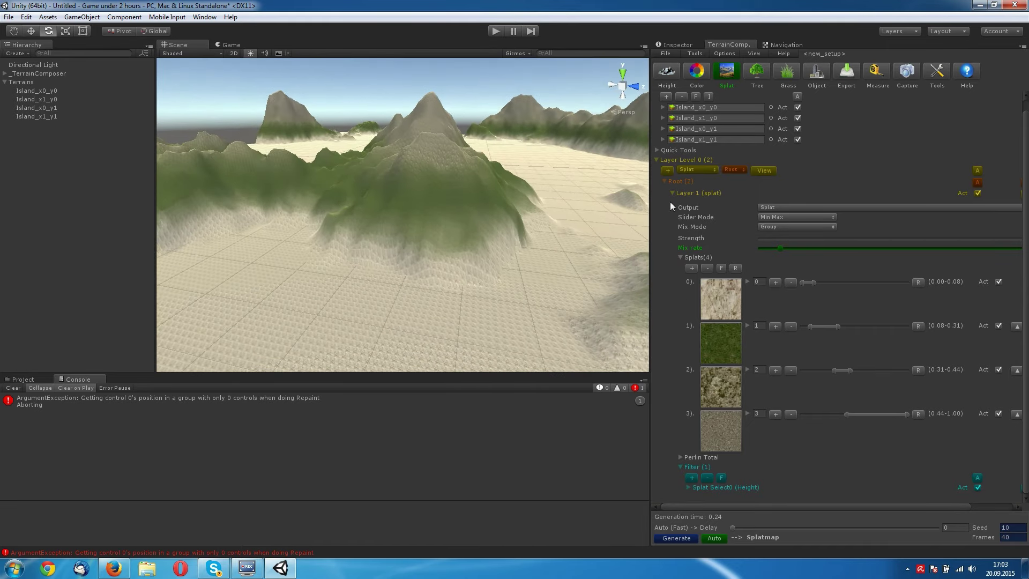
# Switch to heightmap editing and rearrange the layer tree to show Layer 0.
pyautogui.click(665, 181)
pyautogui.click(658, 161)
pyautogui.click(667, 70)
pyautogui.click(655, 171)
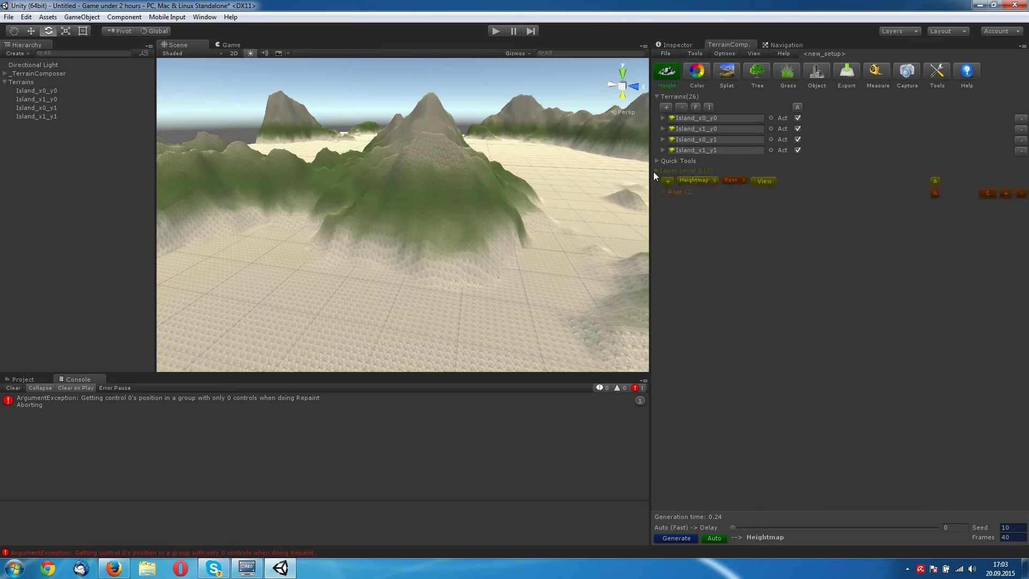
pyautogui.click(666, 193)
pyautogui.click(681, 259)
pyautogui.moveTo(481, 284)
pyautogui.mouseDown(button='right')
pyautogui.moveTo(322, 304)
pyautogui.moveTo(405, 317)
pyautogui.moveTo(617, 221)
pyautogui.mouseUp(button='right')
# Add heightmap Layer 1 with a Default Perlin curve and Perlin zoom 2203.
pyautogui.click(666, 182)
pyautogui.click(670, 271)
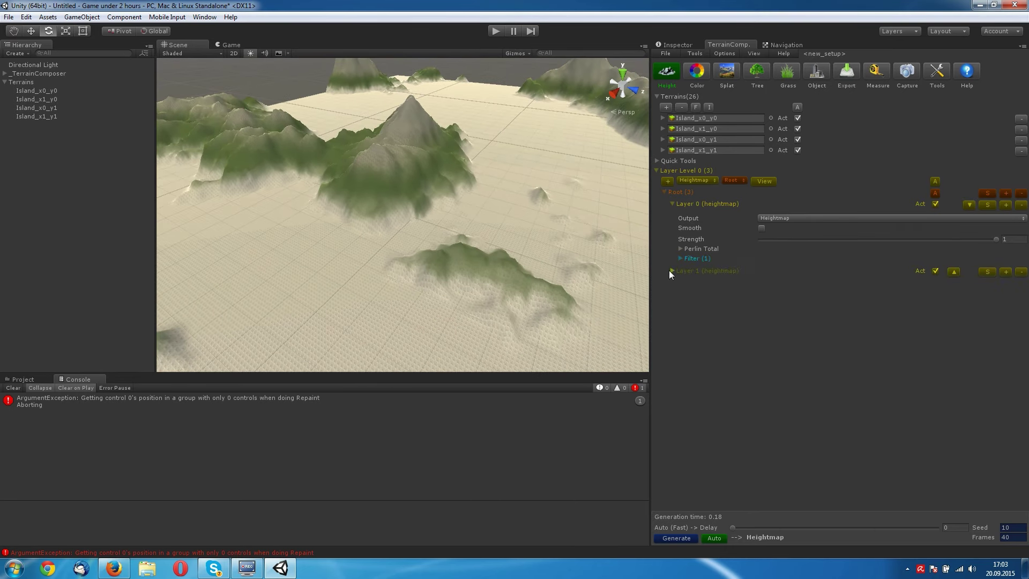
pyautogui.click(689, 347)
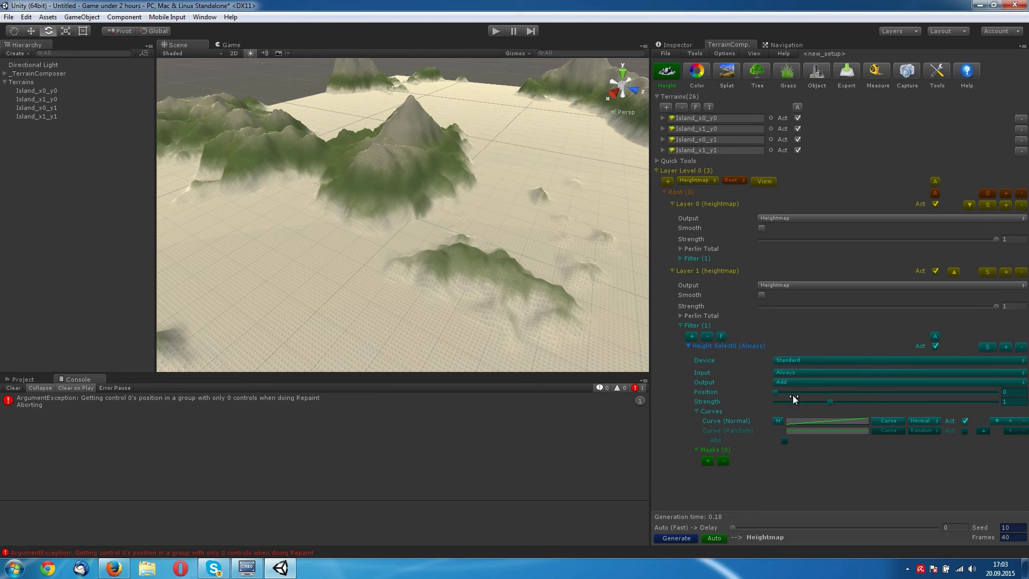
pyautogui.click(899, 421)
pyautogui.moveTo(901, 448)
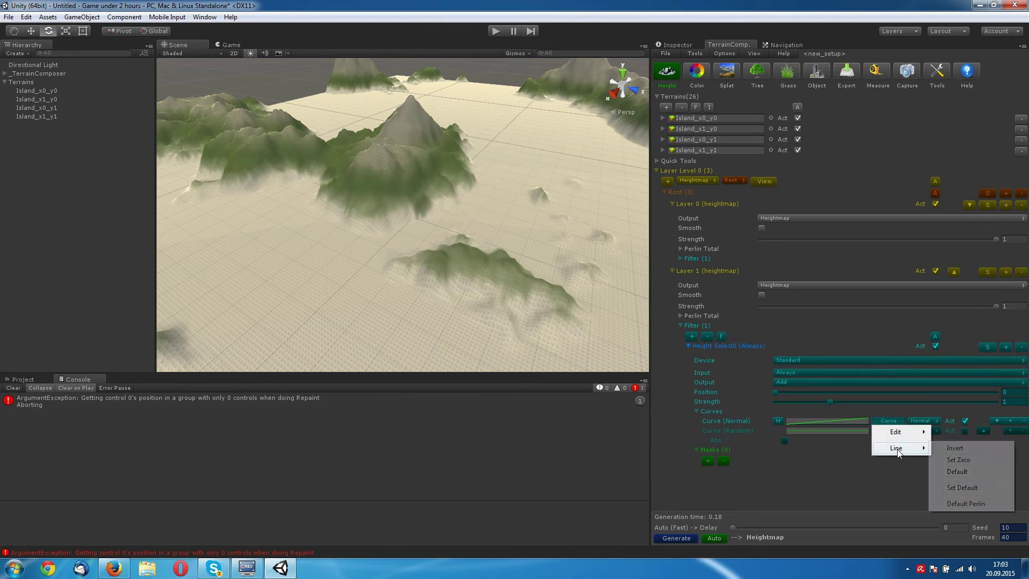
pyautogui.click(973, 504)
pyautogui.moveTo(483, 214)
pyautogui.mouseDown(button='right')
pyautogui.moveTo(505, 225)
pyautogui.moveTo(458, 210)
pyautogui.mouseUp(button='right')
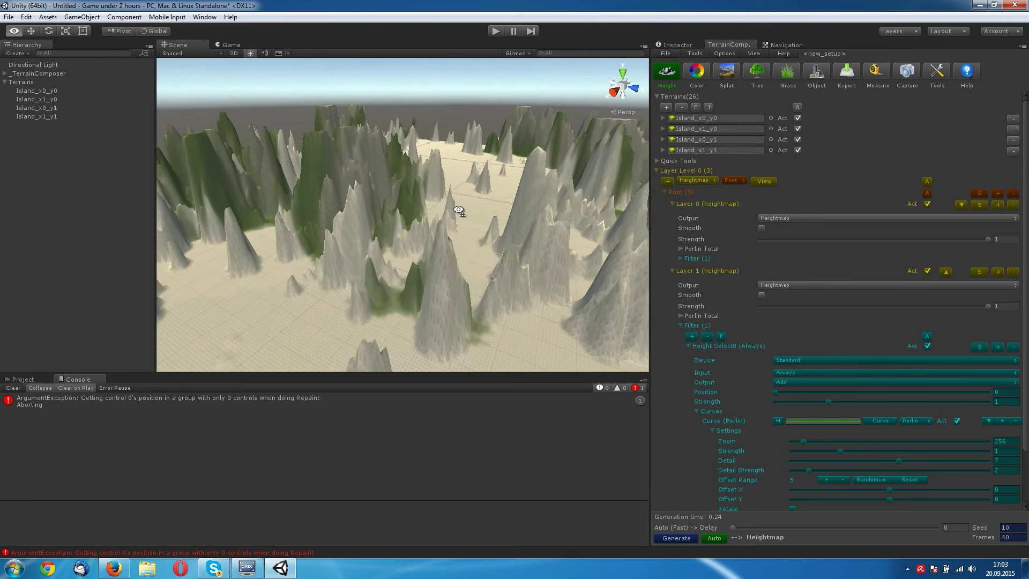
pyautogui.moveTo(458, 210); pyautogui.dragTo(409, 214, button='right')
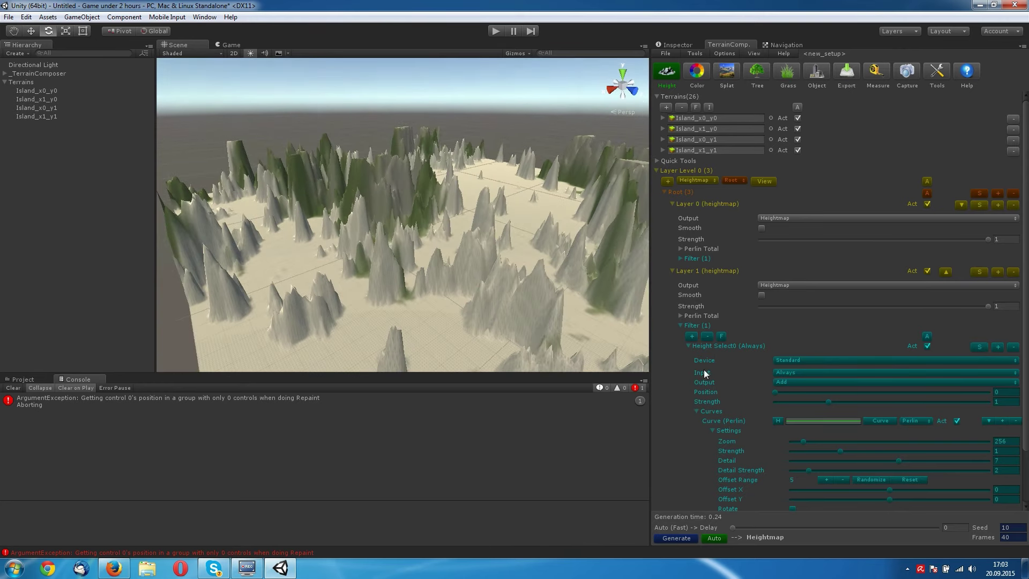
pyautogui.moveTo(811, 441); pyautogui.dragTo(899, 457)
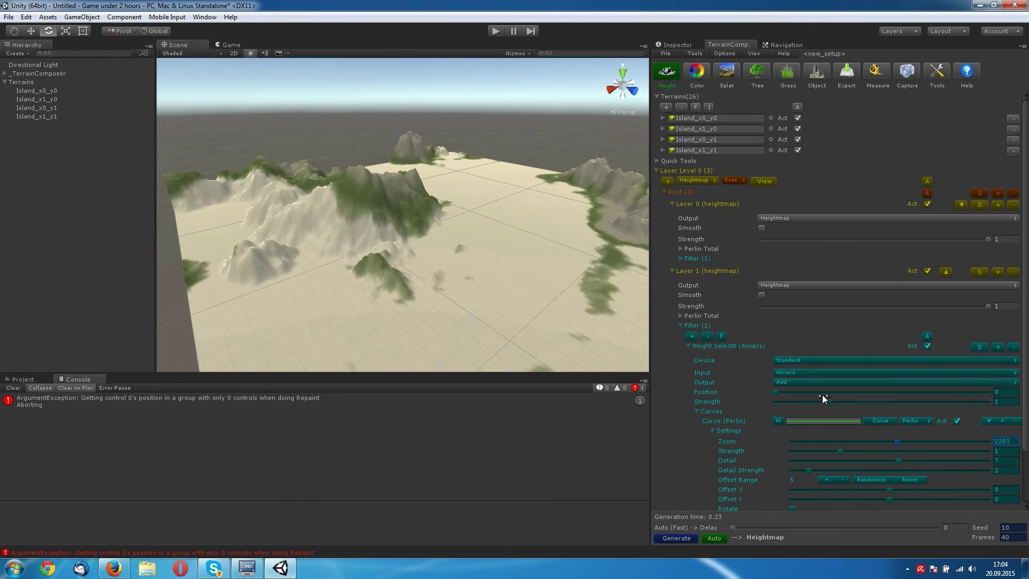
# Try Layer 1 blend modes Max, Min and Divide while adjusting the Perlin zoom.
pyautogui.click(808, 381)
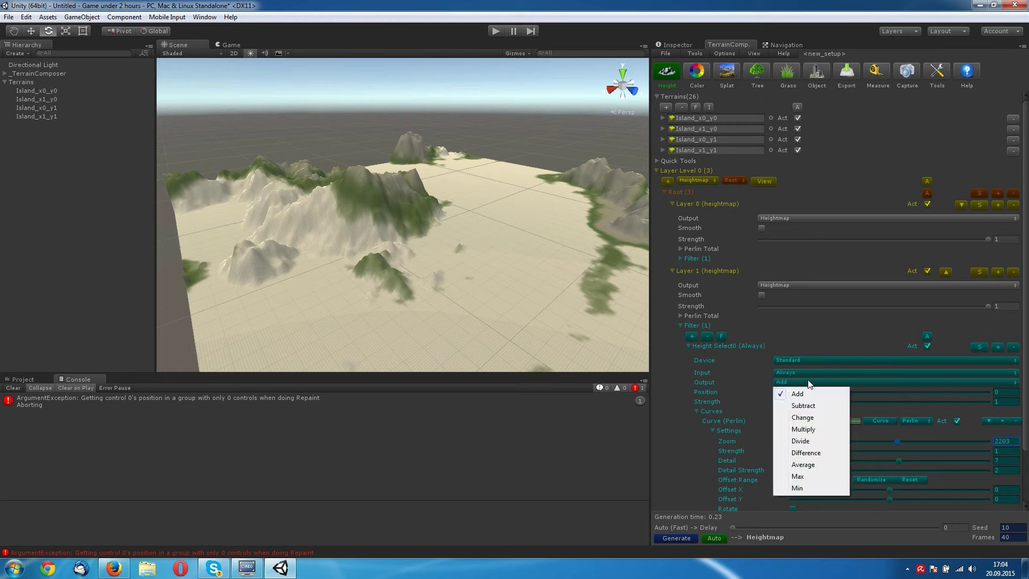
pyautogui.click(808, 477)
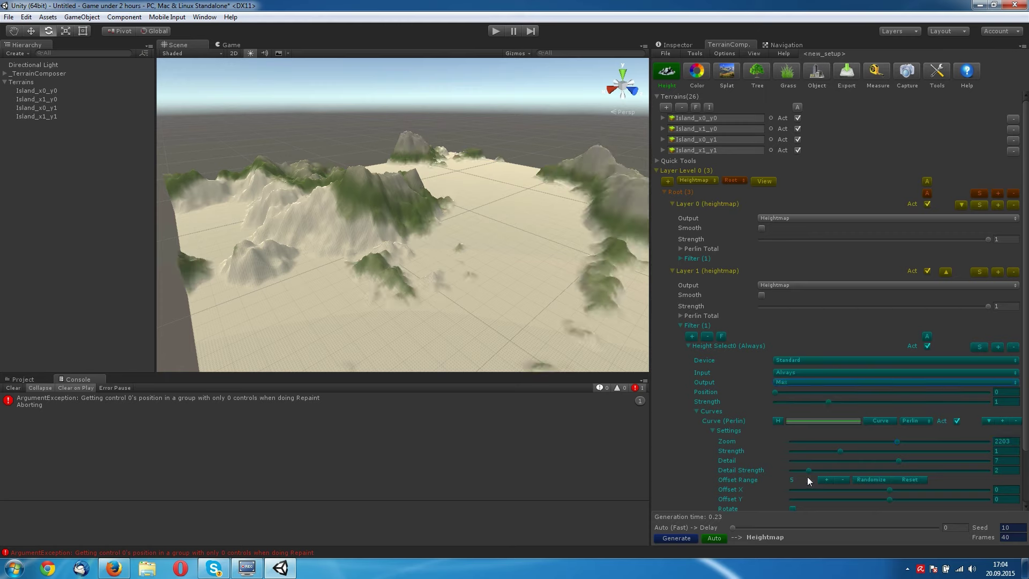
pyautogui.click(803, 382)
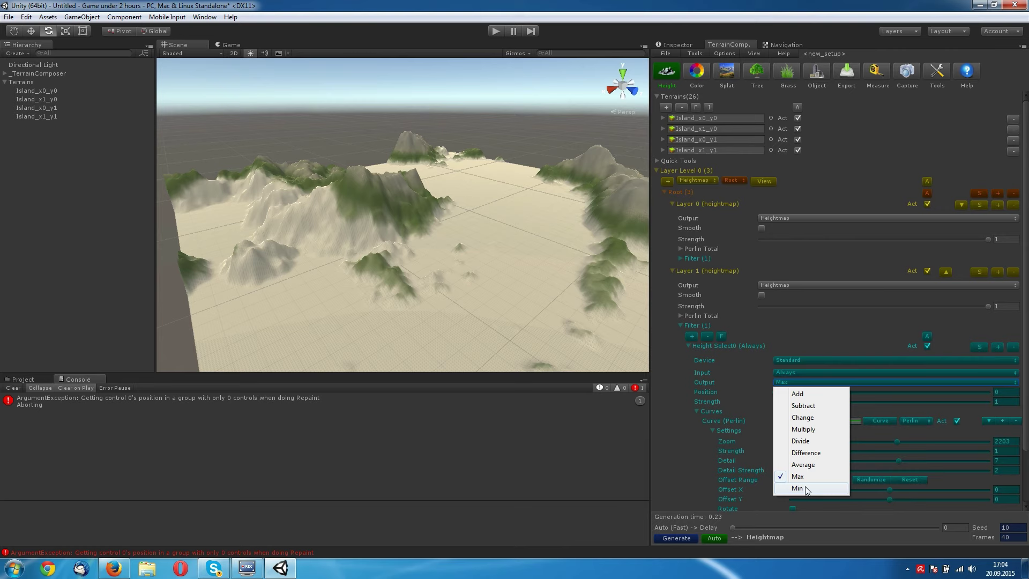
pyautogui.click(805, 487)
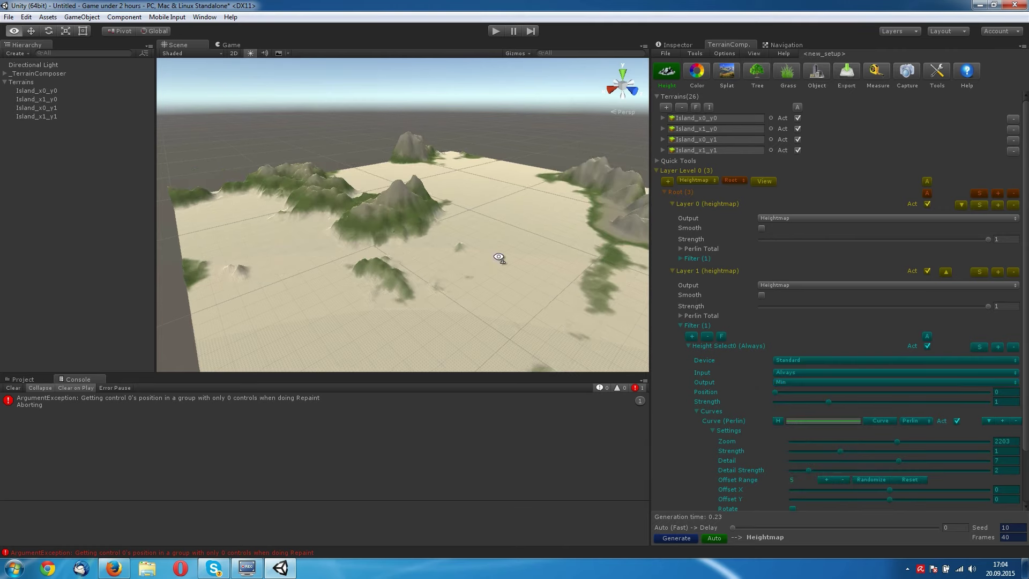
pyautogui.moveTo(902, 445)
pyautogui.mouseDown()
pyautogui.moveTo(791, 445)
pyautogui.moveTo(938, 447)
pyautogui.moveTo(929, 449)
pyautogui.mouseUp()
pyautogui.click(787, 382)
pyautogui.click(801, 441)
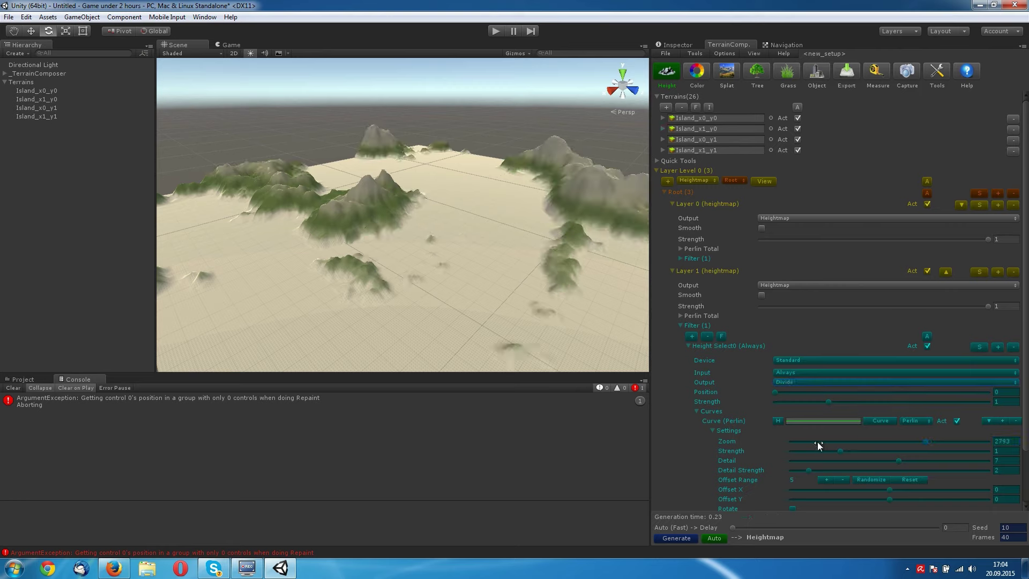
# Compare Subtract and Change blend modes, toggling the Height Select0 filter off and on.
pyautogui.click(925, 348)
pyautogui.click(927, 347)
pyautogui.click(802, 382)
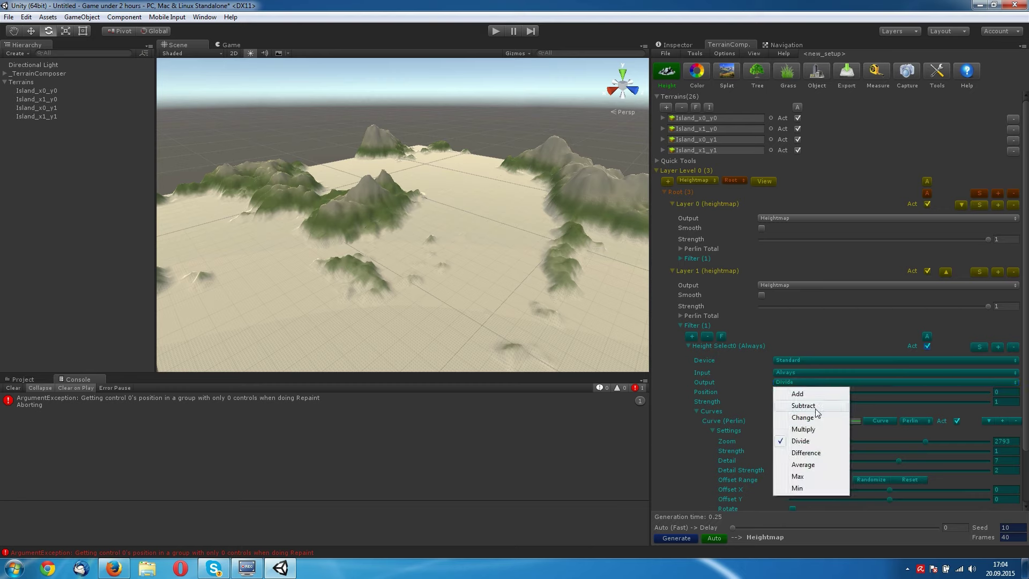
pyautogui.click(815, 408)
pyautogui.click(807, 381)
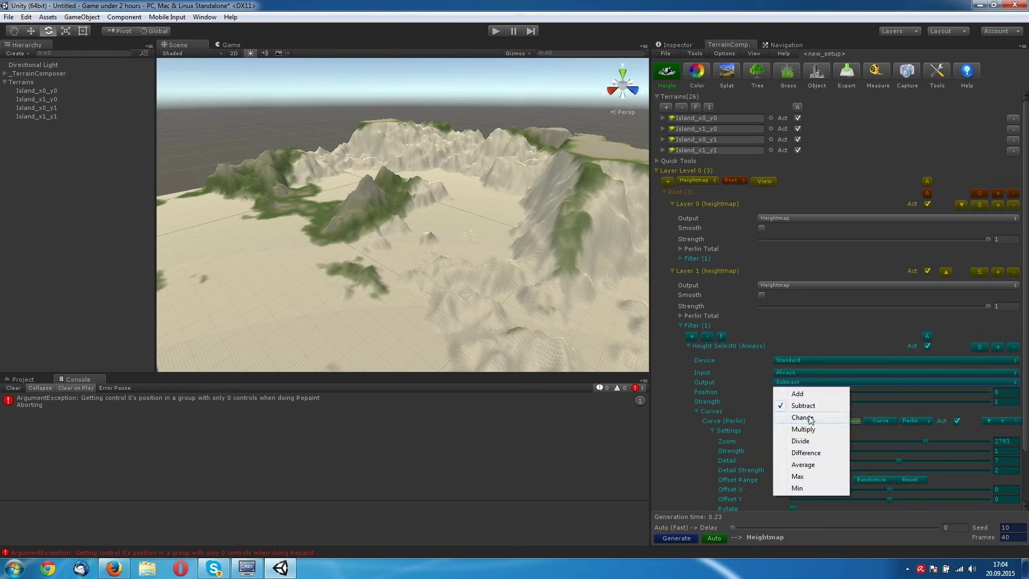
pyautogui.click(810, 418)
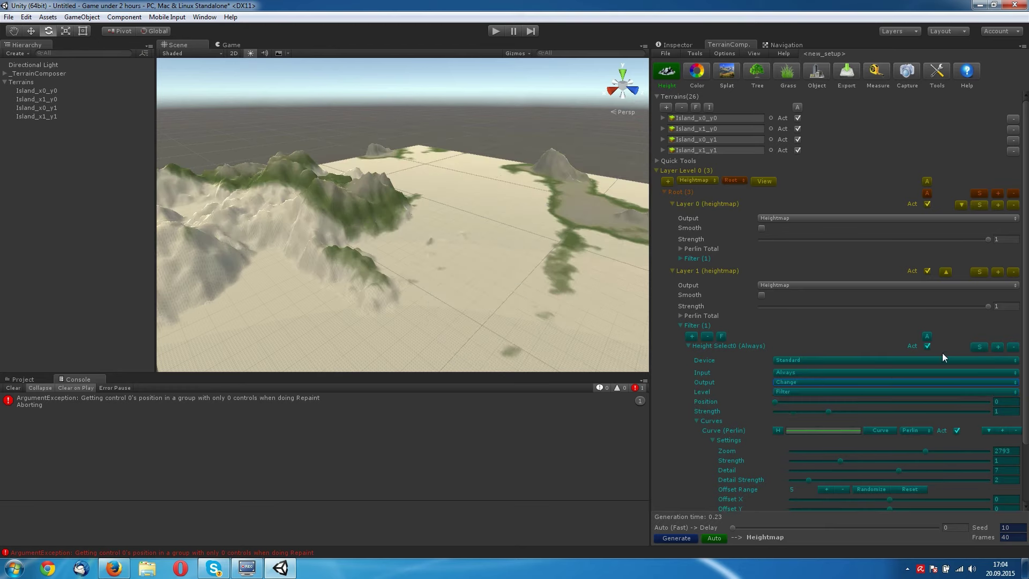
pyautogui.click(927, 346)
pyautogui.click(927, 346)
pyautogui.click(926, 346)
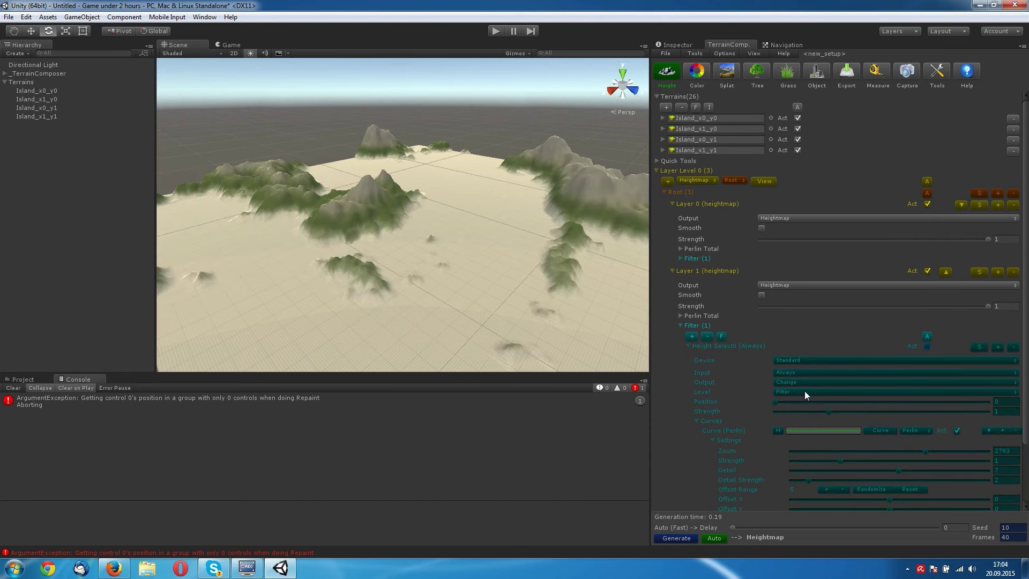
pyautogui.click(927, 346)
# Cycle the filter output through Multiply, Difference and Average, settling on Max.
pyautogui.click(799, 393)
pyautogui.click(799, 382)
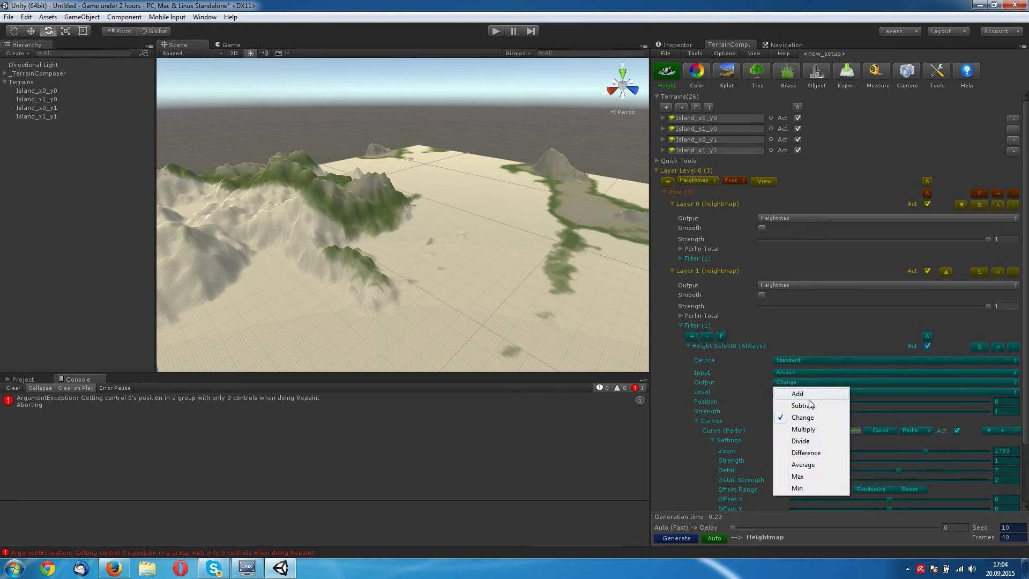
pyautogui.click(812, 429)
pyautogui.click(816, 381)
pyautogui.click(815, 453)
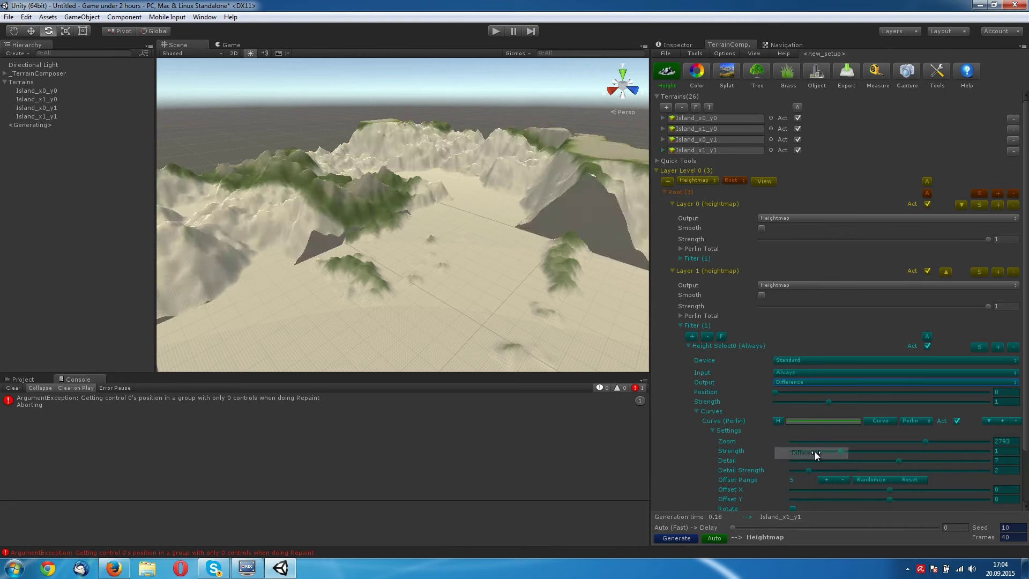
pyautogui.click(793, 385)
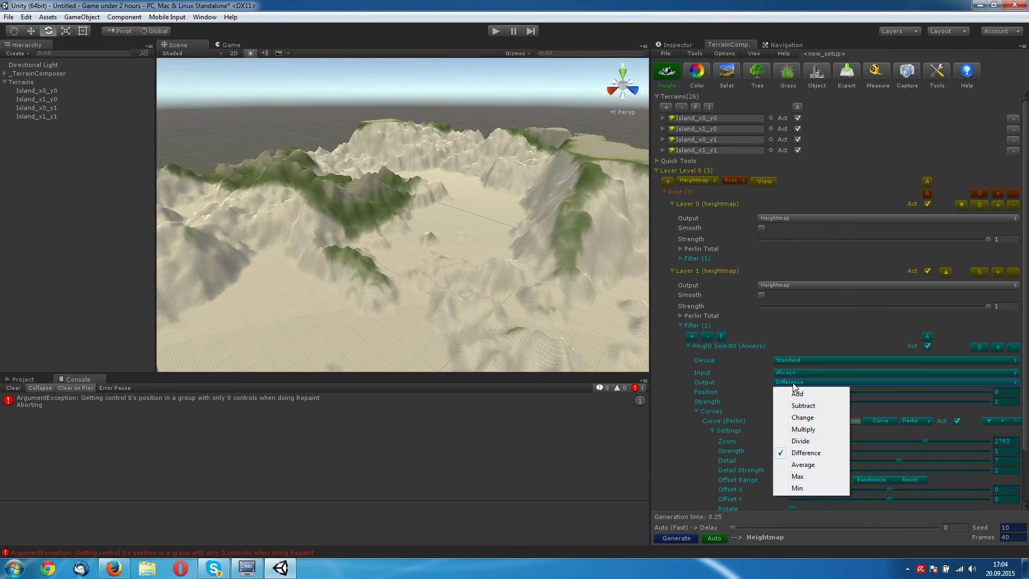
pyautogui.click(803, 465)
pyautogui.click(806, 382)
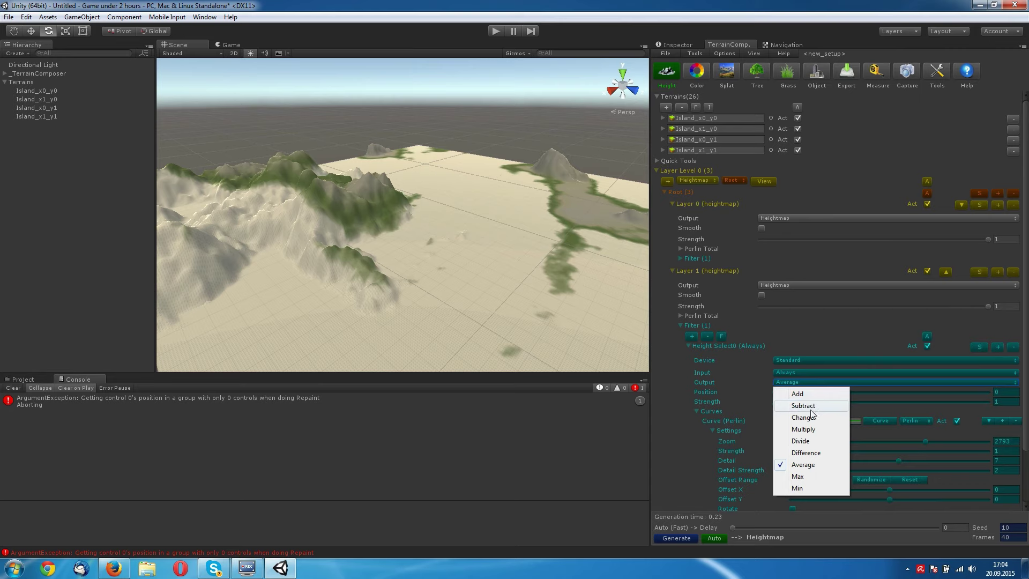
pyautogui.click(804, 430)
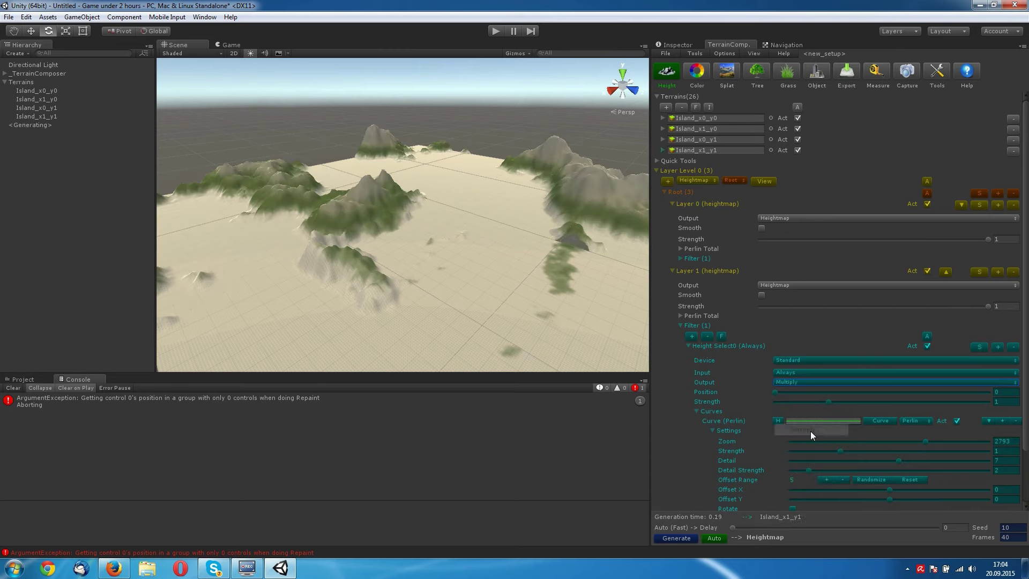
pyautogui.click(809, 385)
pyautogui.click(807, 475)
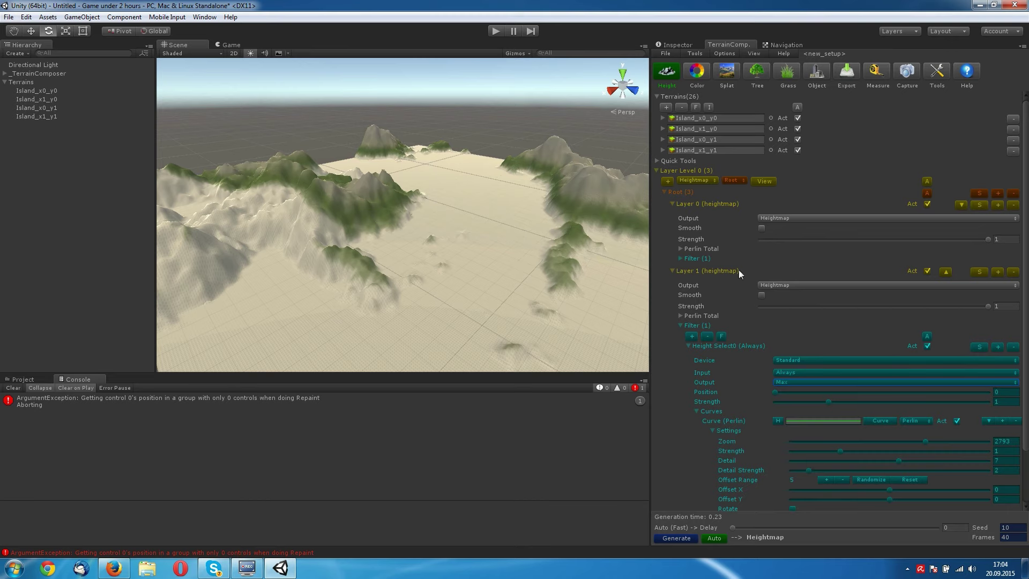
pyautogui.click(929, 205)
pyautogui.click(929, 205)
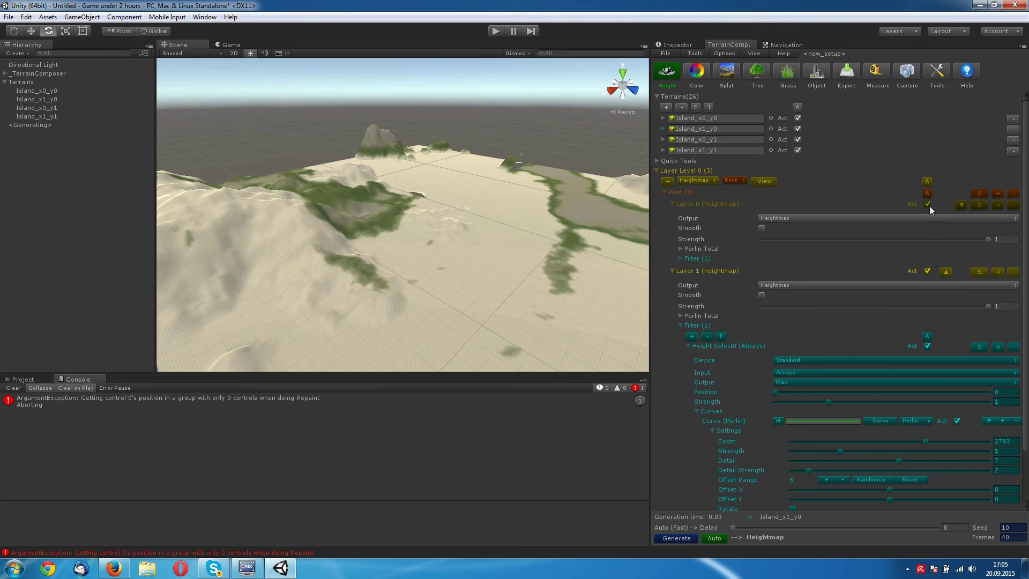
pyautogui.click(928, 205)
pyautogui.moveTo(326, 223)
pyautogui.keyDown('alt'); pyautogui.mouseDown()
pyautogui.moveTo(563, 238)
pyautogui.moveTo(424, 255)
pyautogui.mouseUp(); pyautogui.keyUp('alt')
pyautogui.click(928, 206)
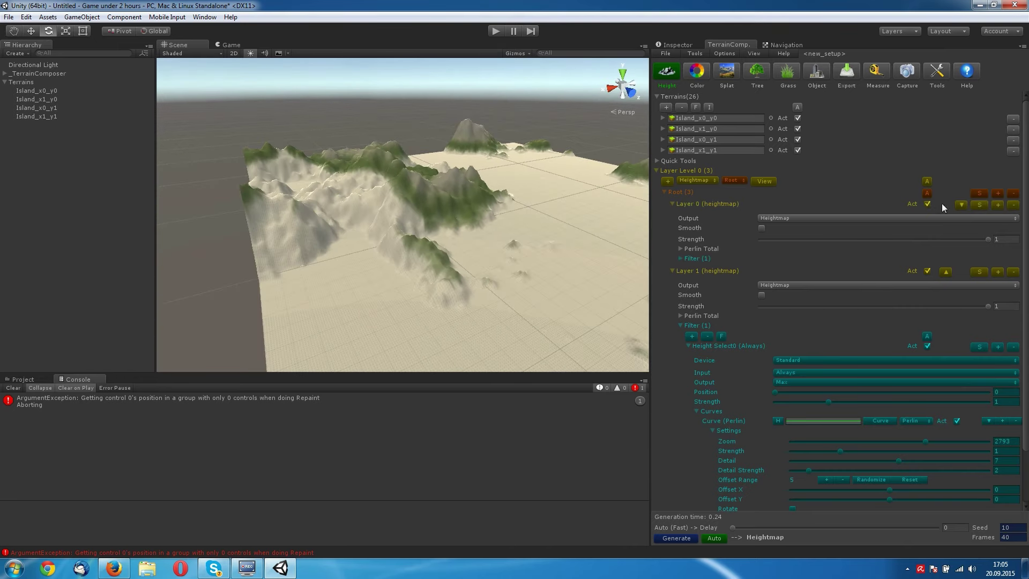
pyautogui.click(928, 206)
pyautogui.click(928, 205)
pyautogui.click(798, 383)
pyautogui.click(798, 393)
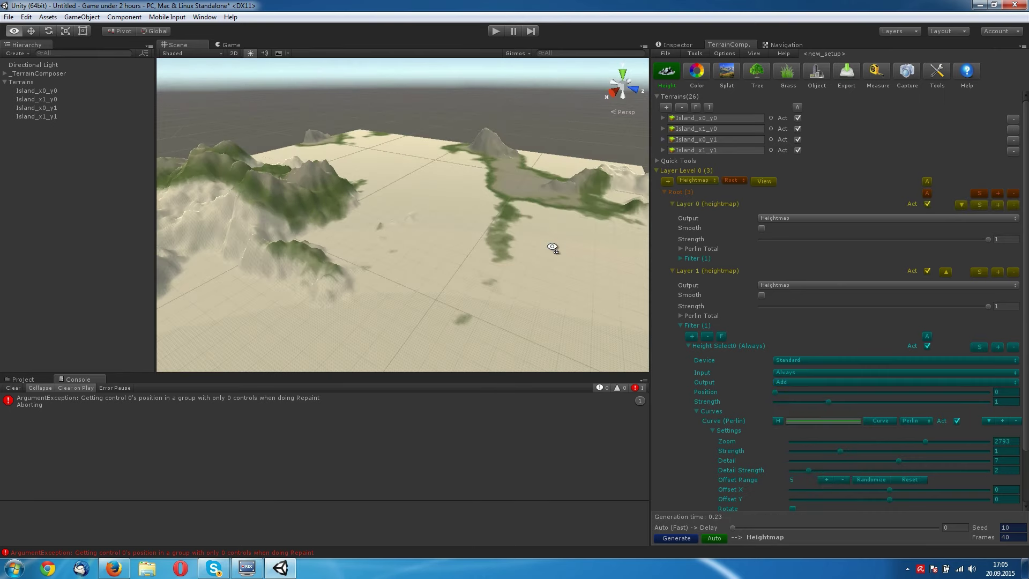
pyautogui.keyDown('alt'); pyautogui.moveTo(552, 246); pyautogui.dragTo(533, 250); pyautogui.keyUp('alt')
pyautogui.click(807, 382)
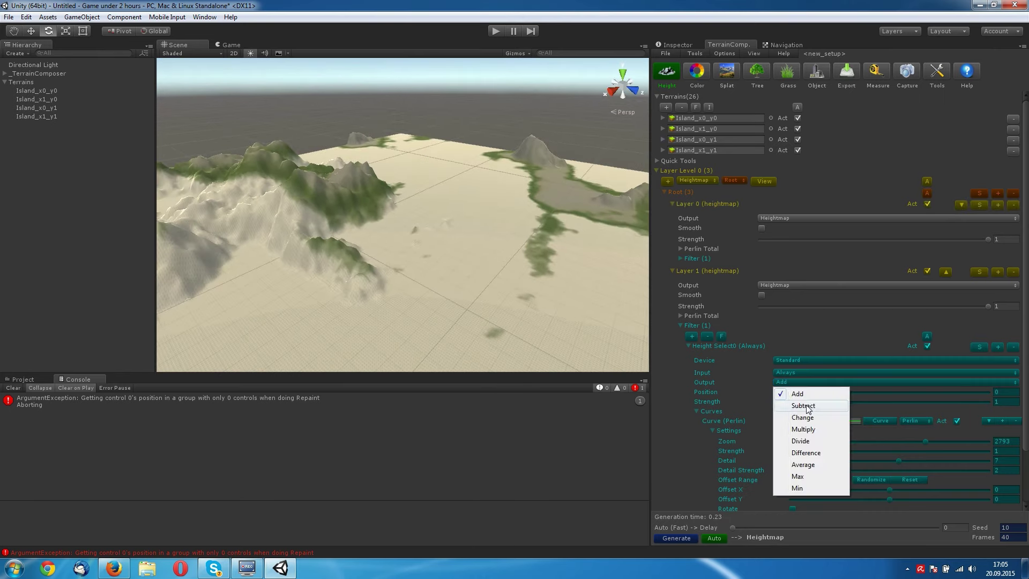
pyautogui.click(806, 405)
pyautogui.scroll(-1, 795, 381)
pyautogui.click(797, 352)
pyautogui.click(801, 385)
pyautogui.keyDown('alt'); pyautogui.moveTo(450, 215); pyautogui.dragTo(427, 211); pyautogui.keyUp('alt')
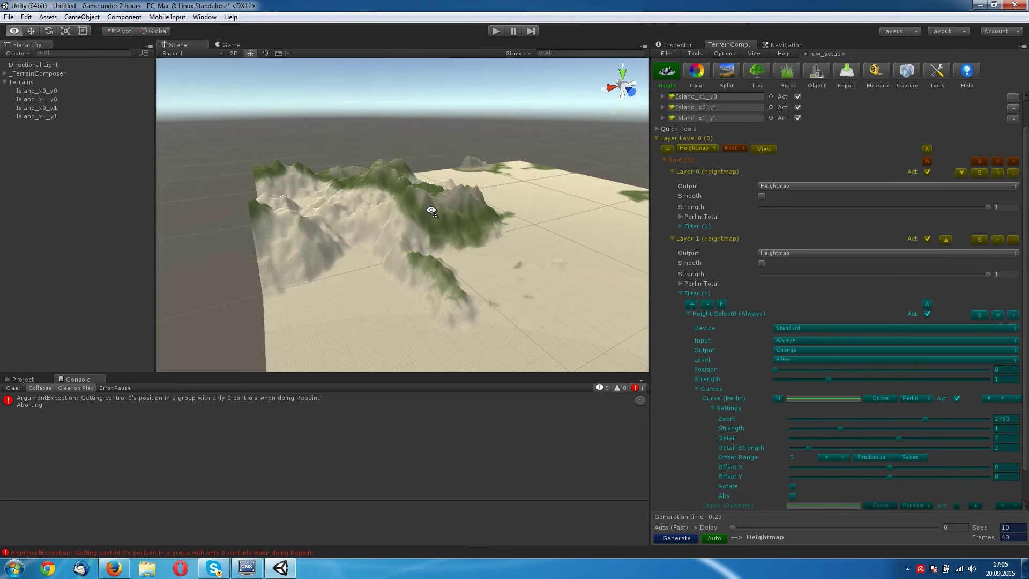
pyautogui.click(796, 349)
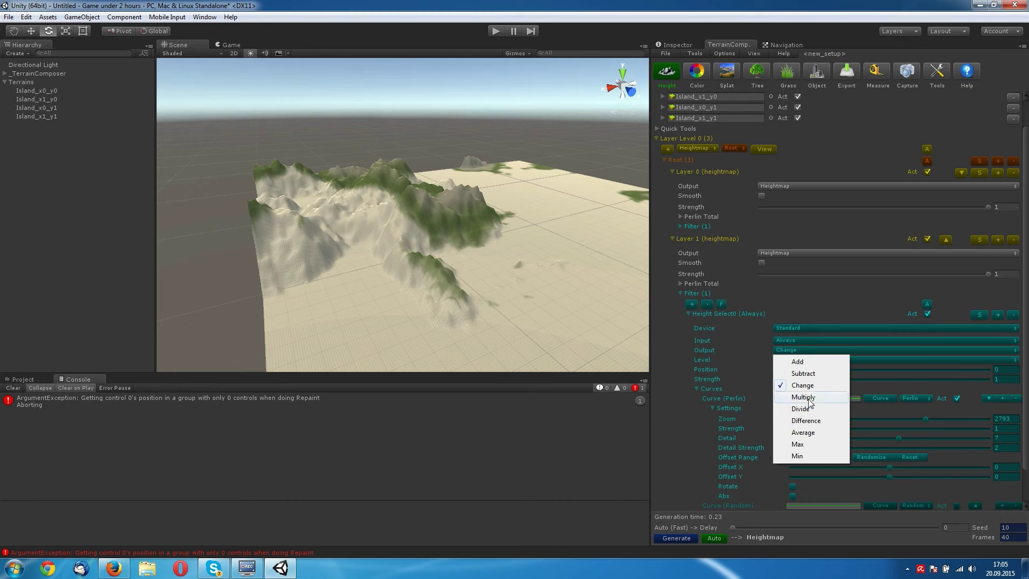
pyautogui.click(808, 398)
pyautogui.click(799, 347)
pyautogui.click(802, 409)
pyautogui.click(800, 350)
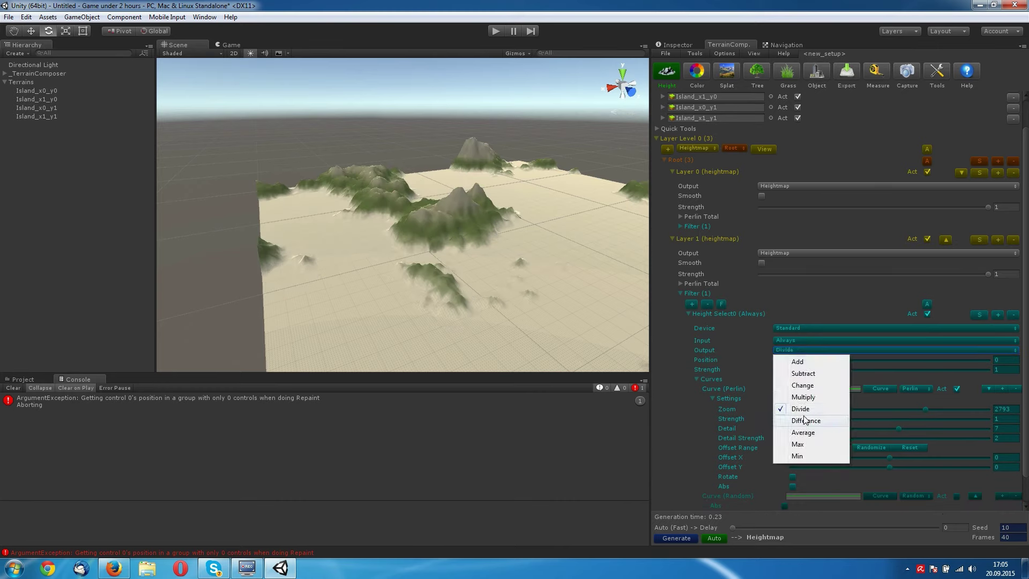
pyautogui.click(804, 422)
pyautogui.click(796, 349)
pyautogui.click(804, 432)
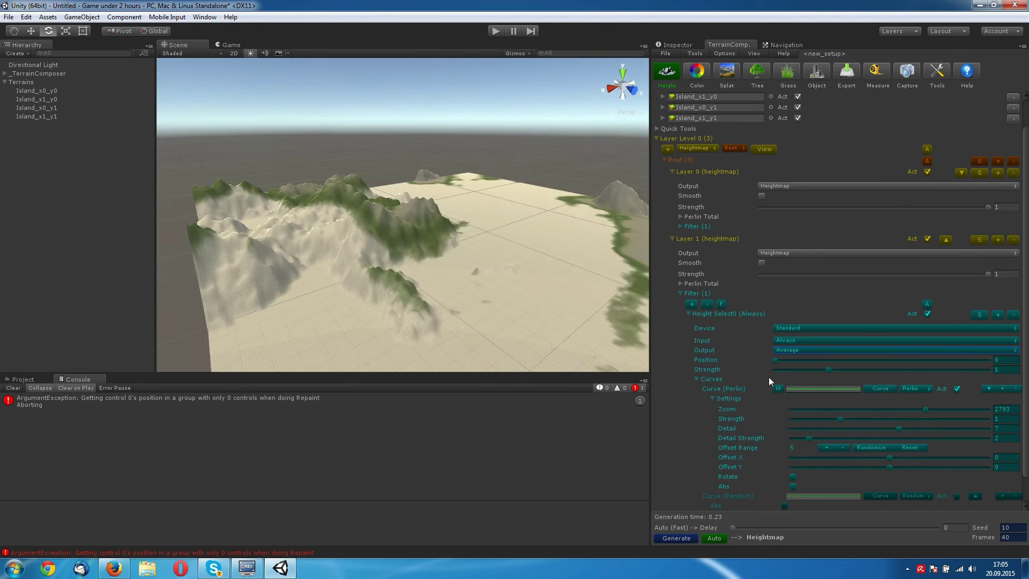
pyautogui.click(792, 354)
pyautogui.click(806, 443)
# Set Layer 1's Perlin curve to strength 0.95, detail 4 and detail strength about 9.4, leaving Abs off.
pyautogui.moveTo(508, 295)
pyautogui.keyDown('alt'); pyautogui.mouseDown()
pyautogui.moveTo(627, 309)
pyautogui.moveTo(512, 284)
pyautogui.moveTo(386, 281)
pyautogui.mouseUp(); pyautogui.keyUp('alt')
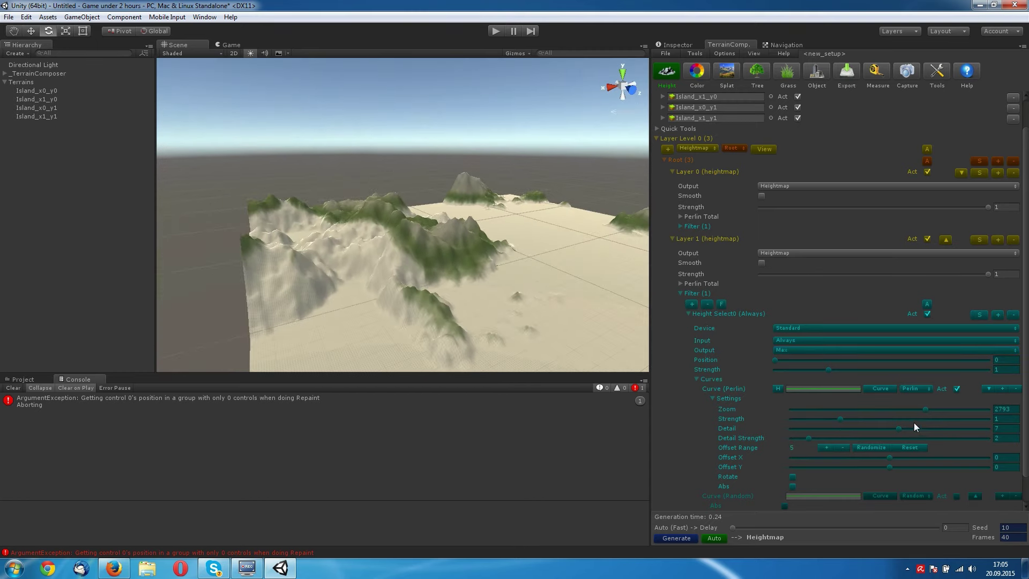
pyautogui.click(843, 420)
pyautogui.click(839, 423)
pyautogui.moveTo(812, 439)
pyautogui.mouseDown()
pyautogui.moveTo(977, 461)
pyautogui.moveTo(758, 455)
pyautogui.mouseUp()
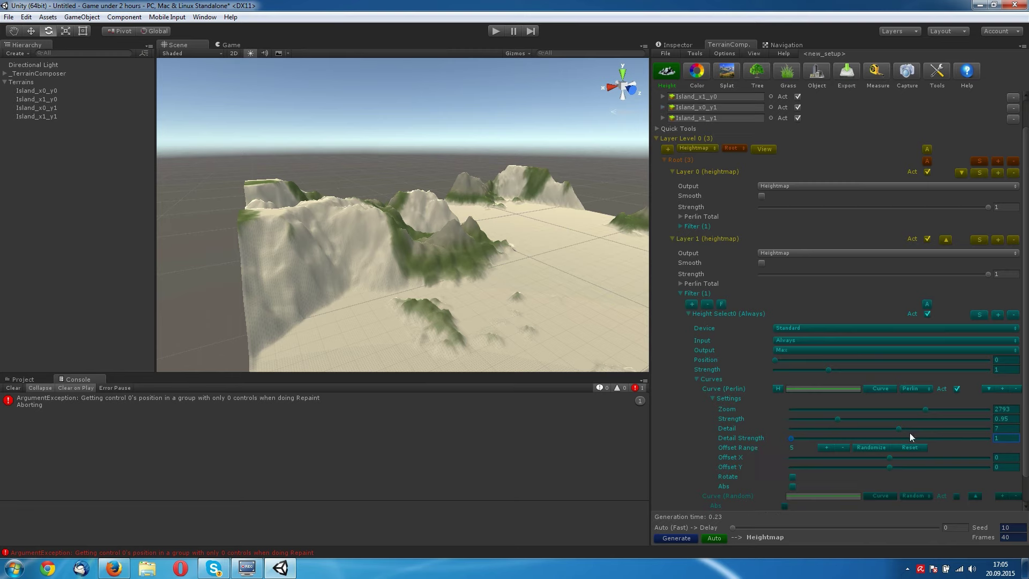
pyautogui.moveTo(900, 429)
pyautogui.mouseDown()
pyautogui.moveTo(826, 429)
pyautogui.moveTo(860, 434)
pyautogui.mouseUp()
pyautogui.moveTo(792, 440); pyautogui.dragTo(942, 447)
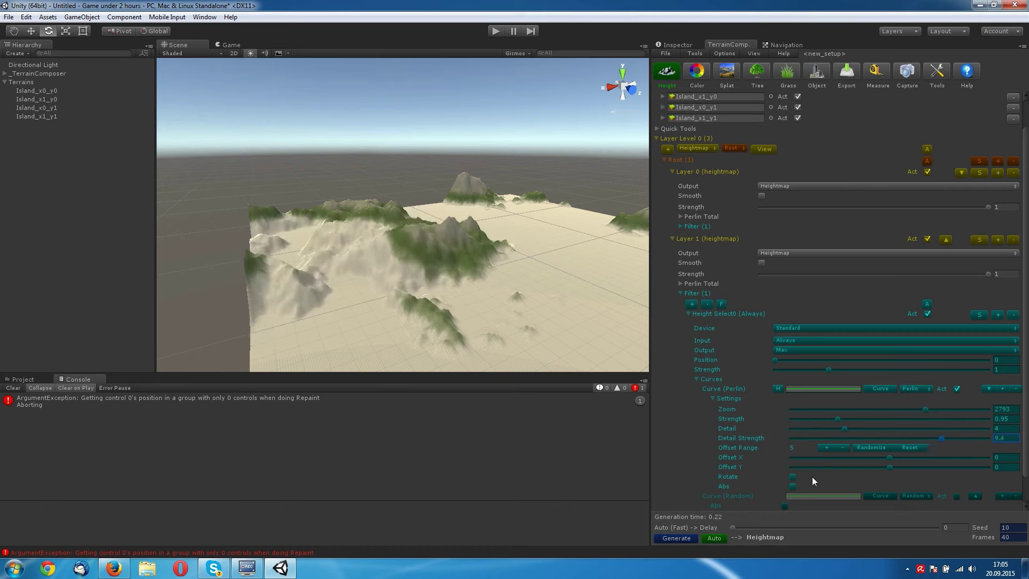
pyautogui.click(795, 486)
pyautogui.click(793, 486)
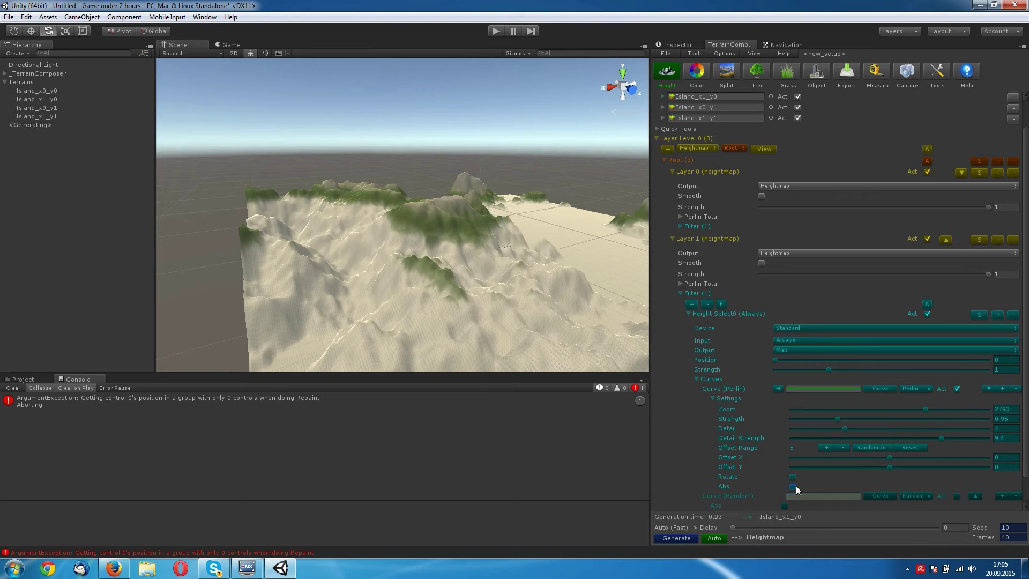
# Set Layer 1's height filter strength to 1.19, nudge its position above 0, and collapse the filter.
pyautogui.scroll(-2, 803, 360)
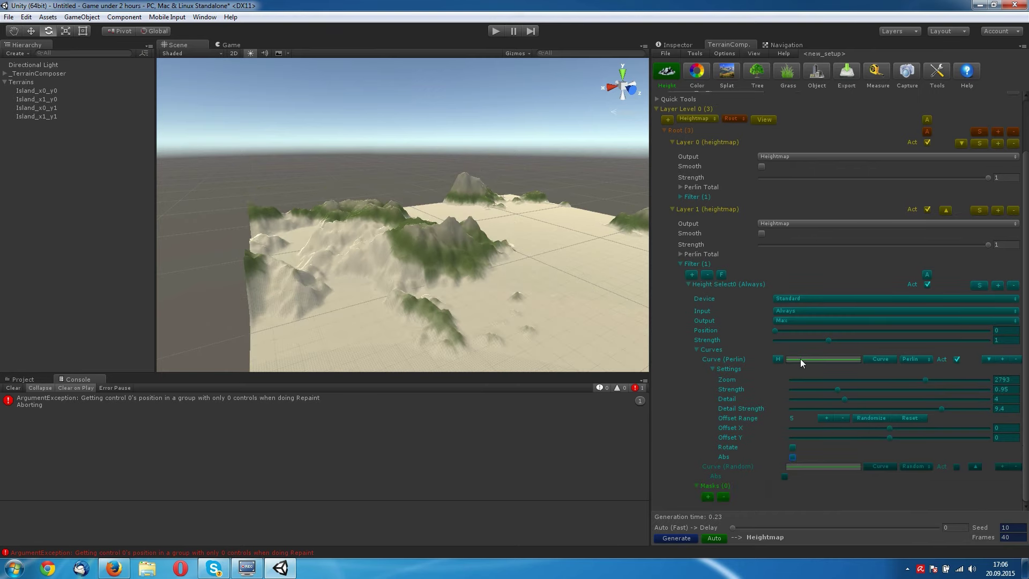
pyautogui.moveTo(831, 341); pyautogui.dragTo(849, 345)
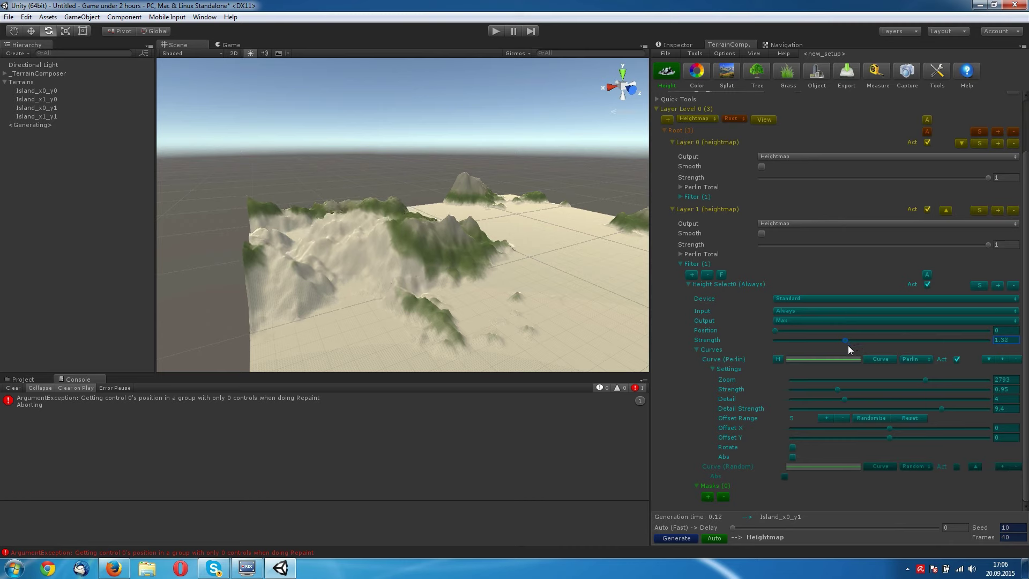
pyautogui.moveTo(849, 346); pyautogui.dragTo(838, 346)
pyautogui.moveTo(778, 331)
pyautogui.mouseDown()
pyautogui.moveTo(794, 332)
pyautogui.moveTo(772, 335)
pyautogui.mouseUp()
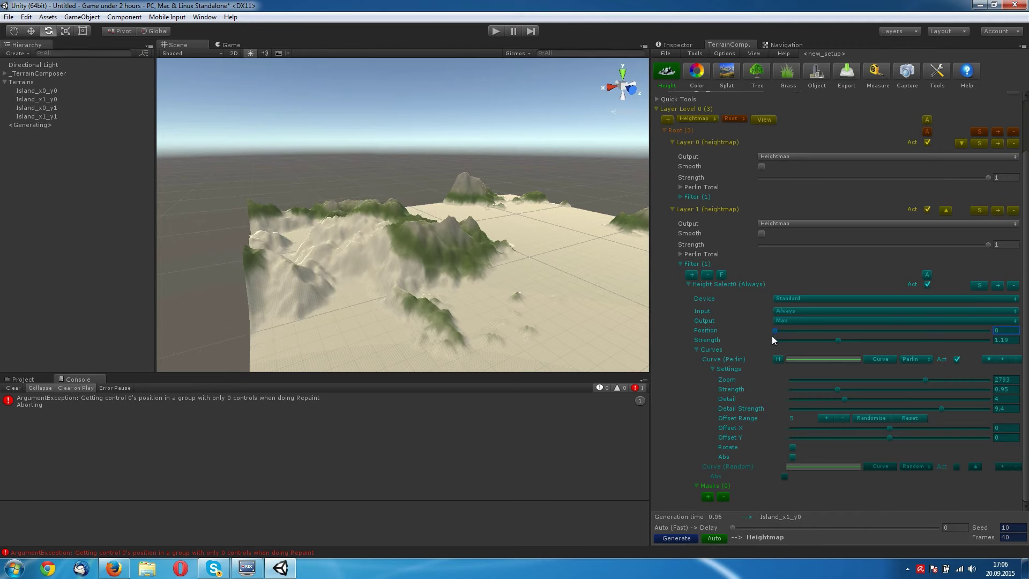
pyautogui.click(680, 265)
pyautogui.moveTo(536, 268)
pyautogui.keyDown('alt'); pyautogui.mouseDown()
pyautogui.moveTo(570, 277)
pyautogui.moveTo(515, 290)
pyautogui.mouseUp(); pyautogui.keyUp('alt')
# Regenerate the splat textures on the reshaped island and return to the heightmap layers.
pyautogui.click(727, 71)
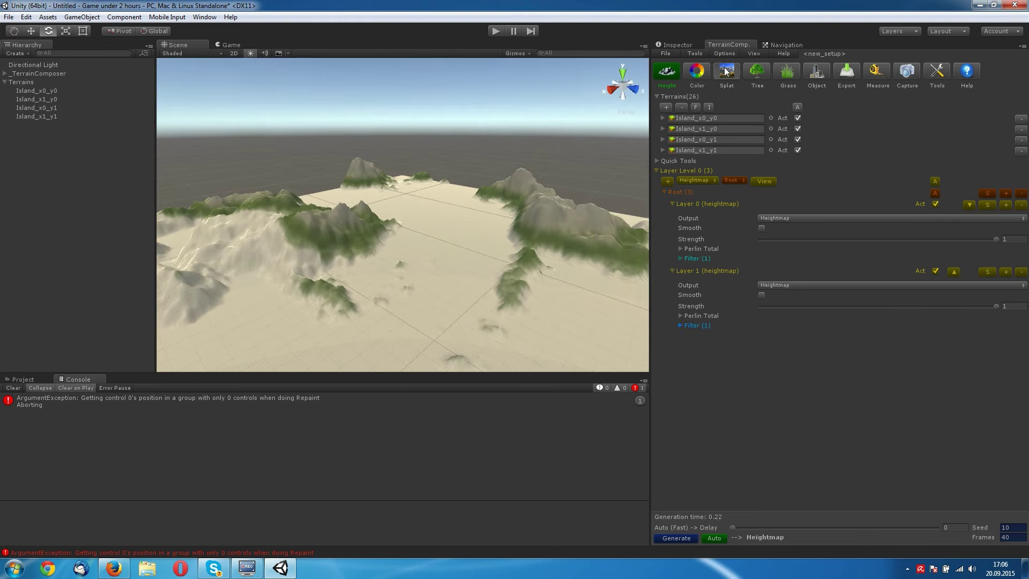
pyautogui.click(677, 538)
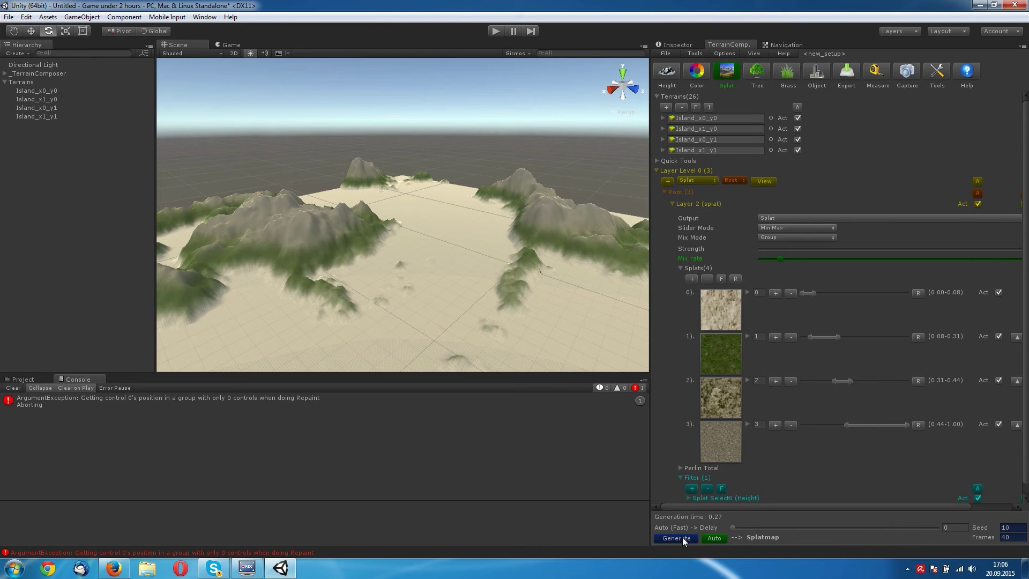
pyautogui.keyDown('alt'); pyautogui.moveTo(528, 341); pyautogui.dragTo(541, 338); pyautogui.keyUp('alt')
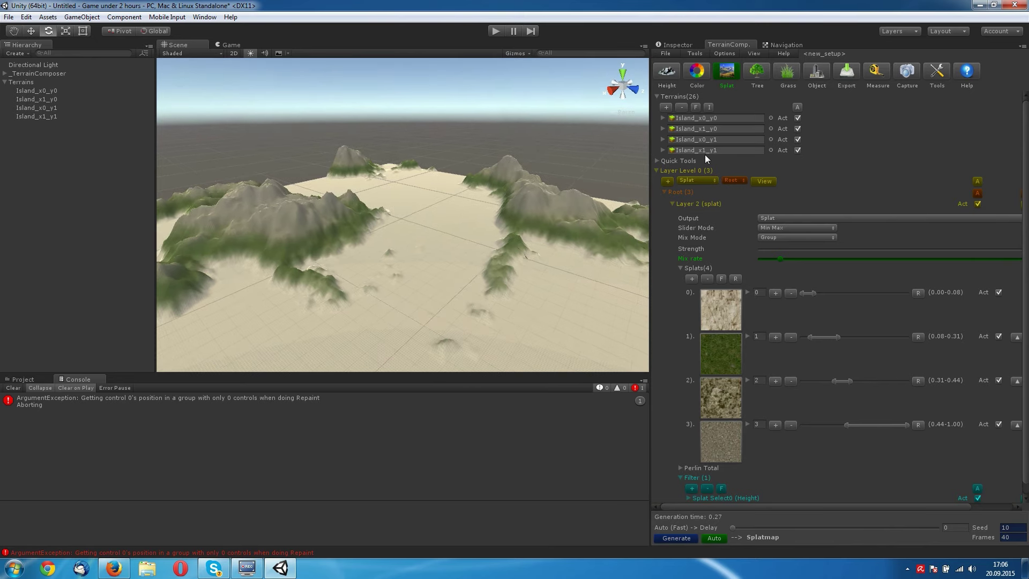
pyautogui.click(669, 78)
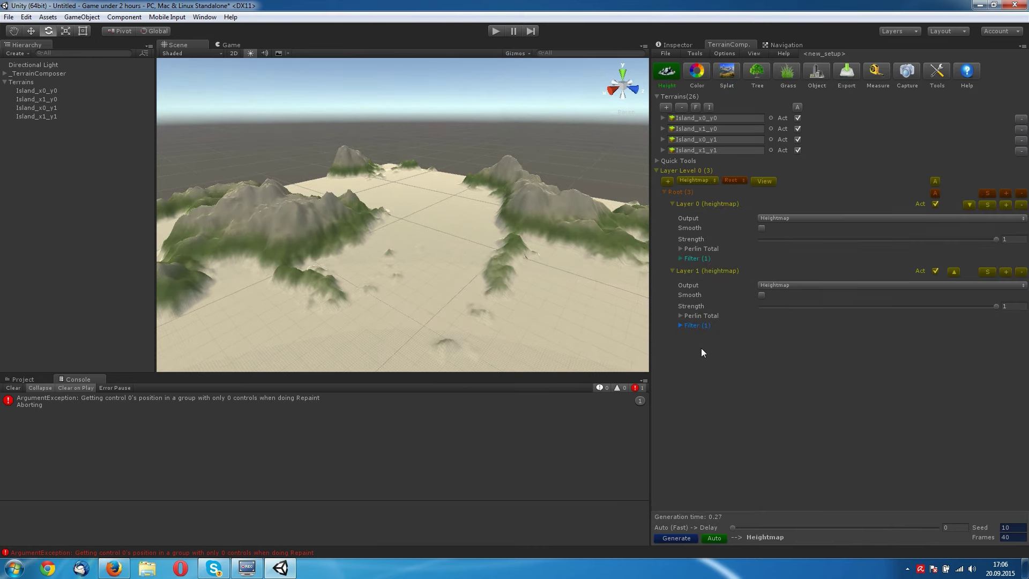
# Add Layer 2 and give its height filter a Perlin curve with Zoom near 1880.
pyautogui.click(667, 181)
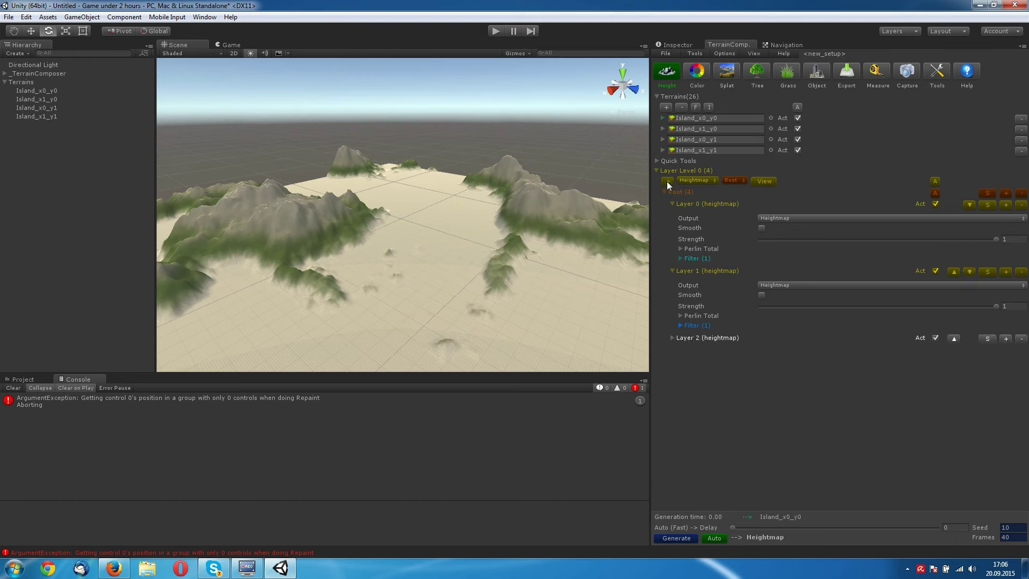
pyautogui.click(673, 338)
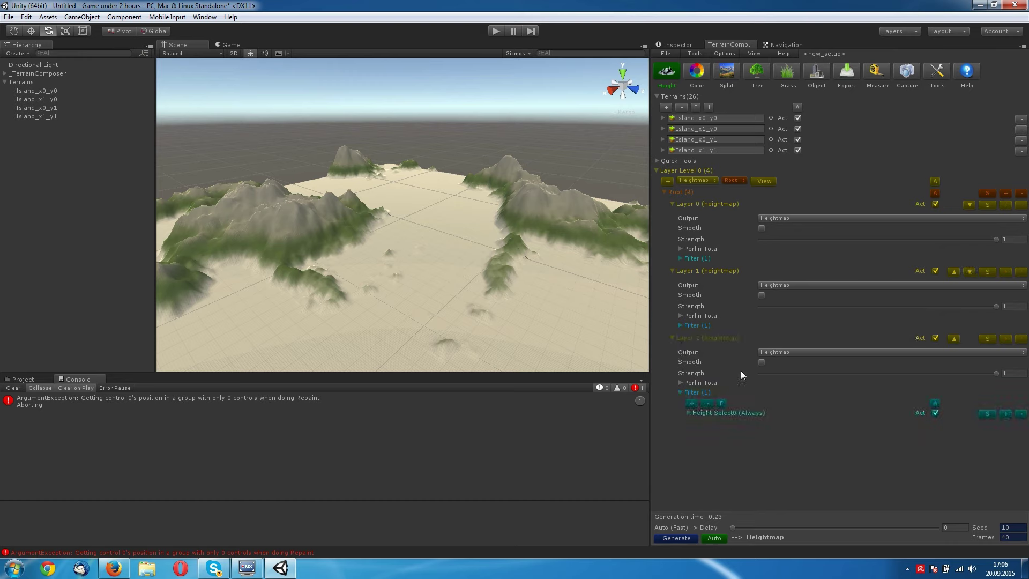
pyautogui.click(692, 413)
pyautogui.scroll(-1, 804, 429)
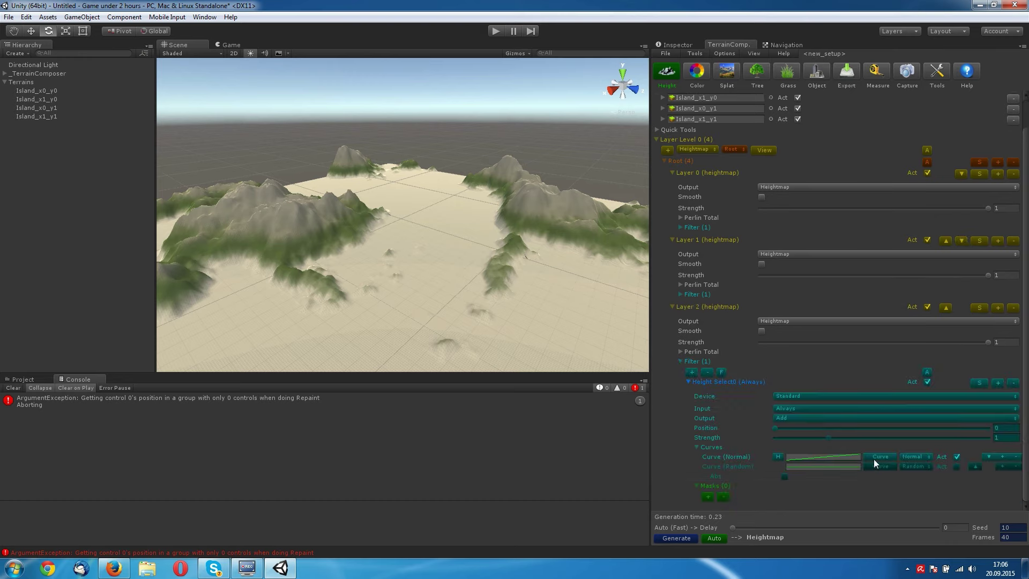
pyautogui.click(877, 459)
pyautogui.moveTo(892, 488)
pyautogui.click(957, 543)
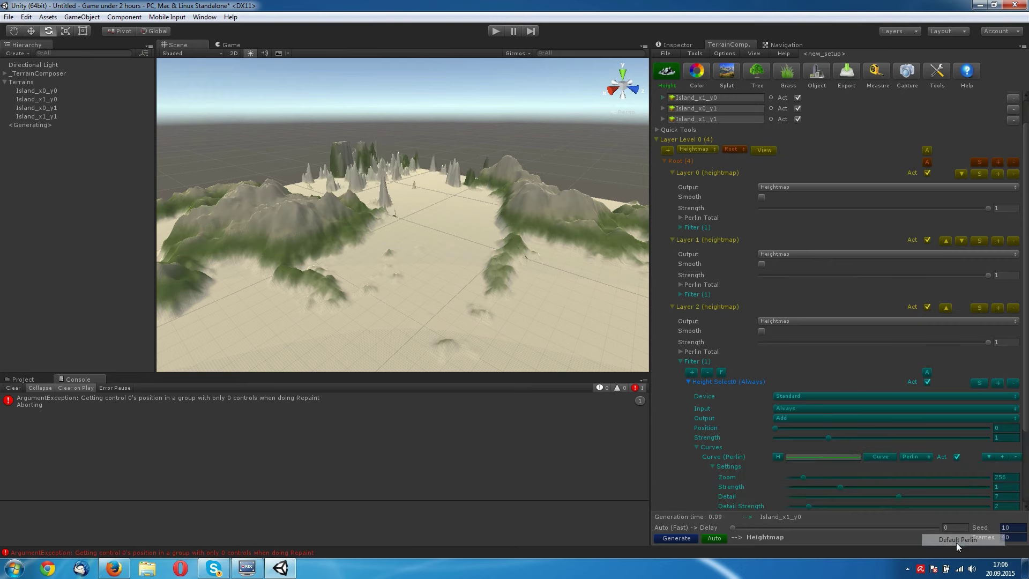
pyautogui.scroll(-3, 850, 375)
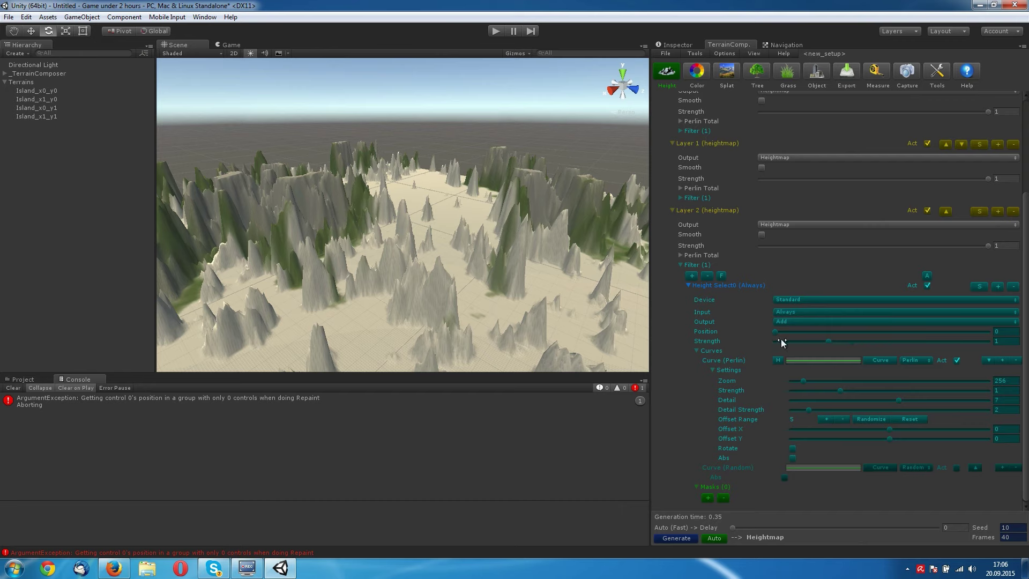
pyautogui.moveTo(805, 380); pyautogui.dragTo(822, 391)
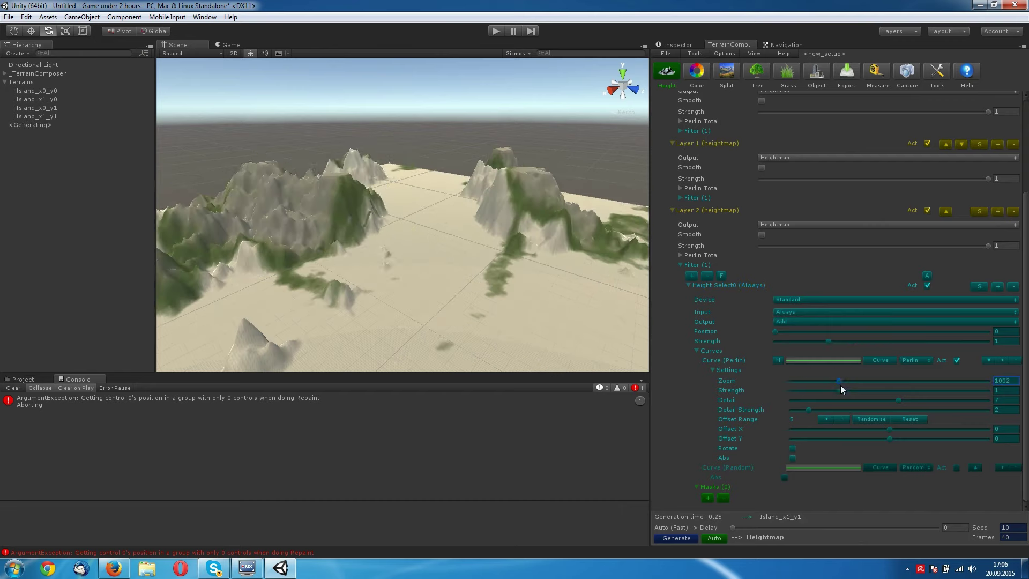
pyautogui.moveTo(822, 392); pyautogui.dragTo(952, 403)
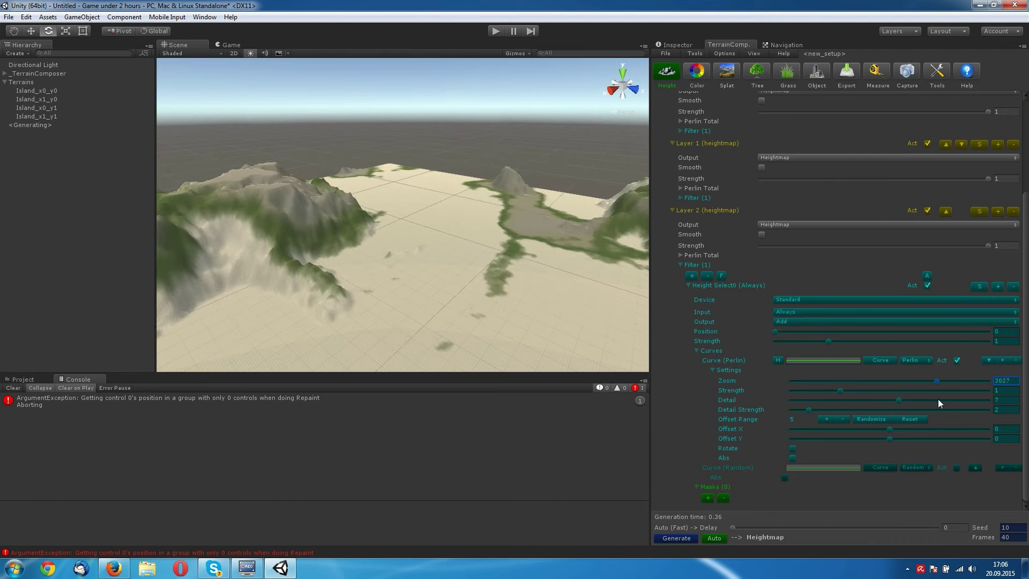
pyautogui.moveTo(952, 403); pyautogui.dragTo(937, 406)
# Try Subtract, Multiply, Max, Min and Average as the height filter's output blend.
pyautogui.click(793, 323)
pyautogui.click(813, 345)
pyautogui.click(783, 325)
pyautogui.click(803, 369)
pyautogui.keyDown('alt'); pyautogui.moveTo(375, 236); pyautogui.dragTo(557, 268); pyautogui.keyUp('alt')
pyautogui.click(783, 322)
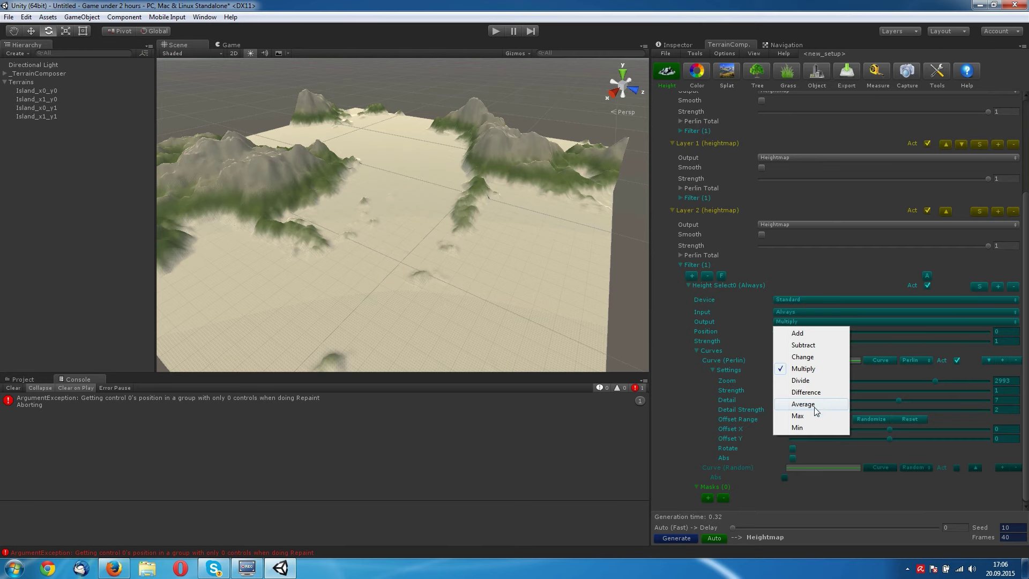
pyautogui.click(797, 416)
pyautogui.keyDown('alt'); pyautogui.moveTo(493, 230); pyautogui.dragTo(482, 224); pyautogui.keyUp('alt')
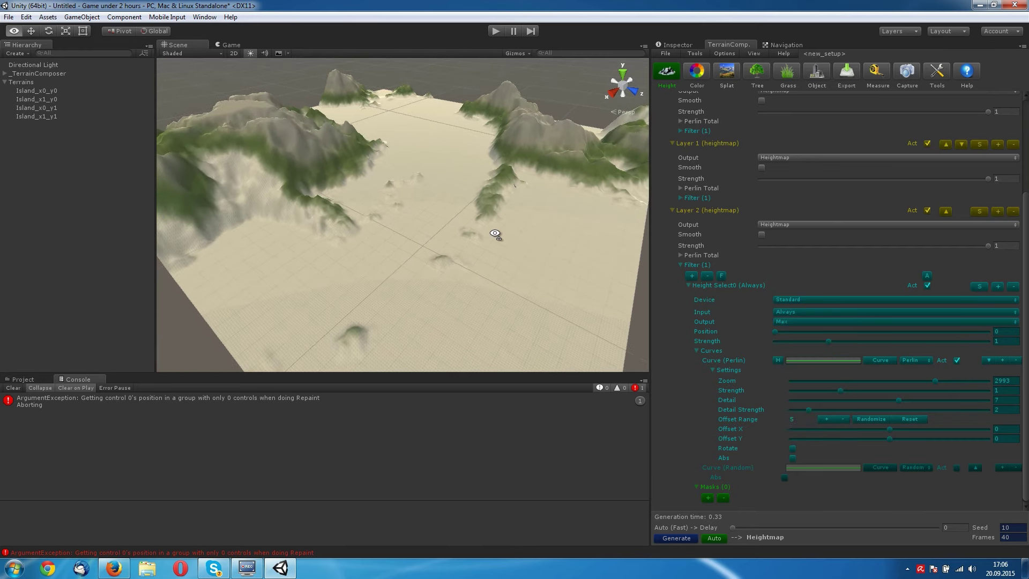
pyautogui.click(787, 321)
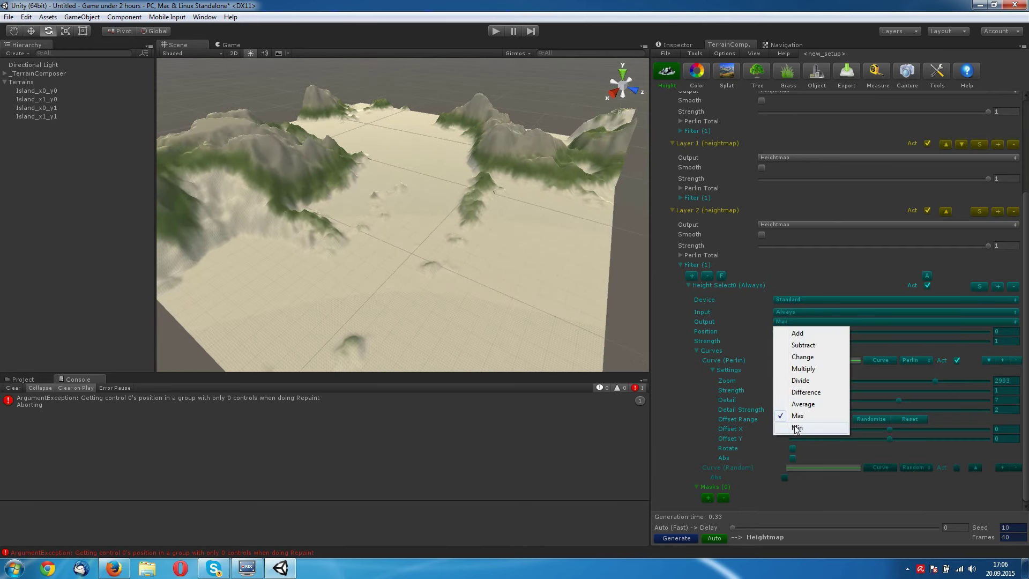
pyautogui.click(795, 428)
pyautogui.click(793, 324)
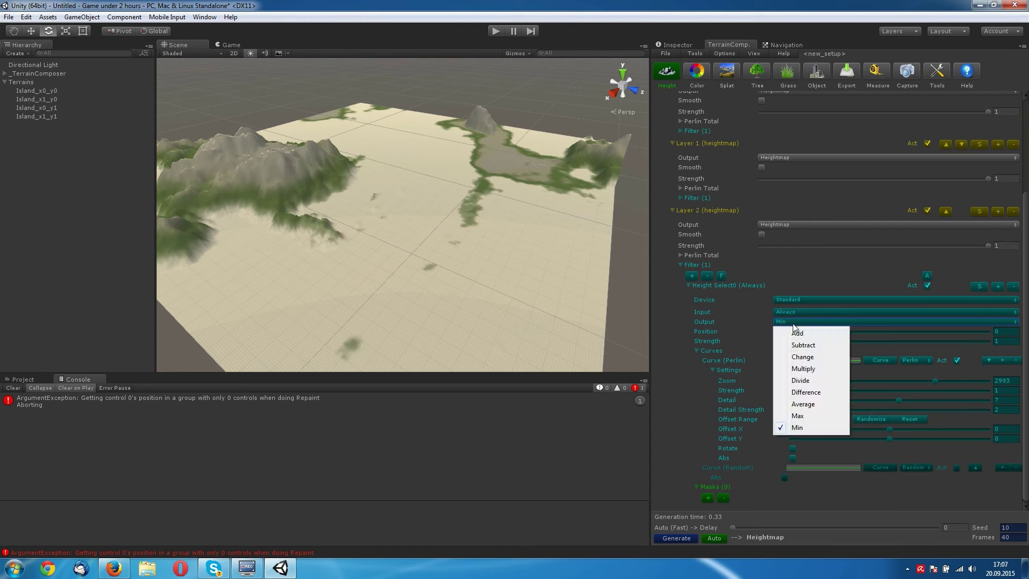
pyautogui.click(809, 405)
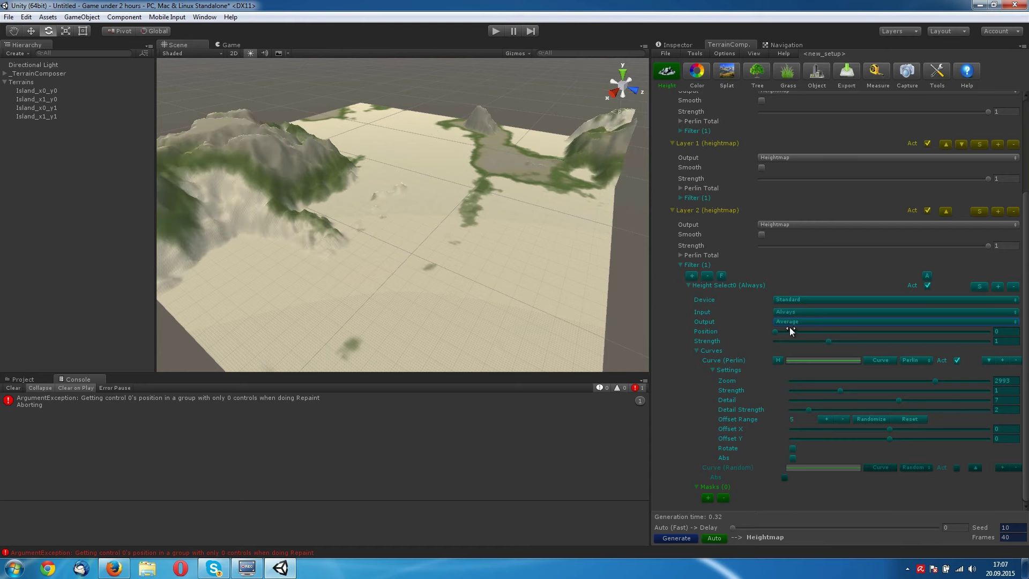
# Try Difference, Divide, Multiply, Change and Subtract outputs, ending back on Add.
pyautogui.click(790, 323)
pyautogui.click(815, 391)
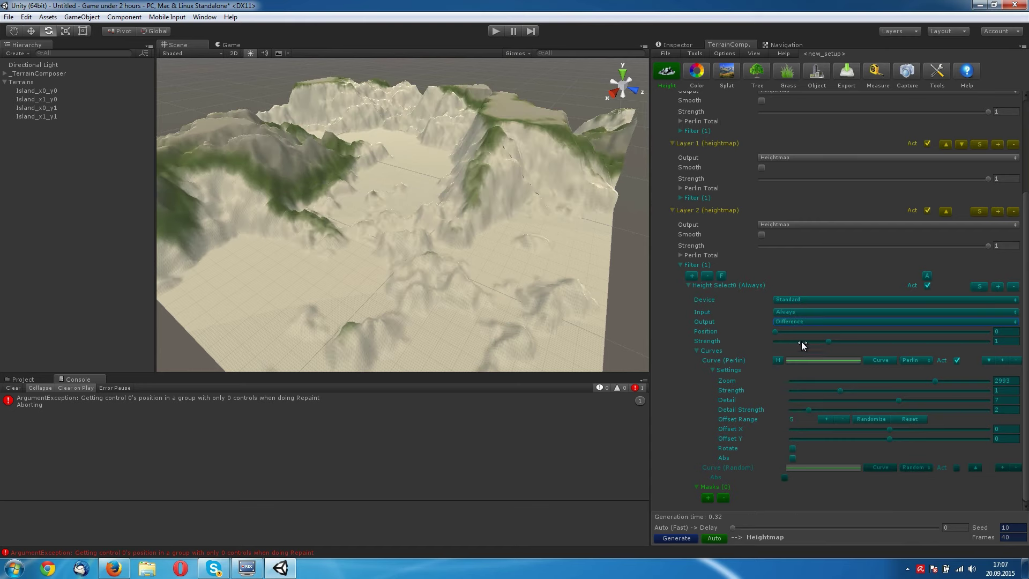
pyautogui.click(792, 325)
pyautogui.click(808, 380)
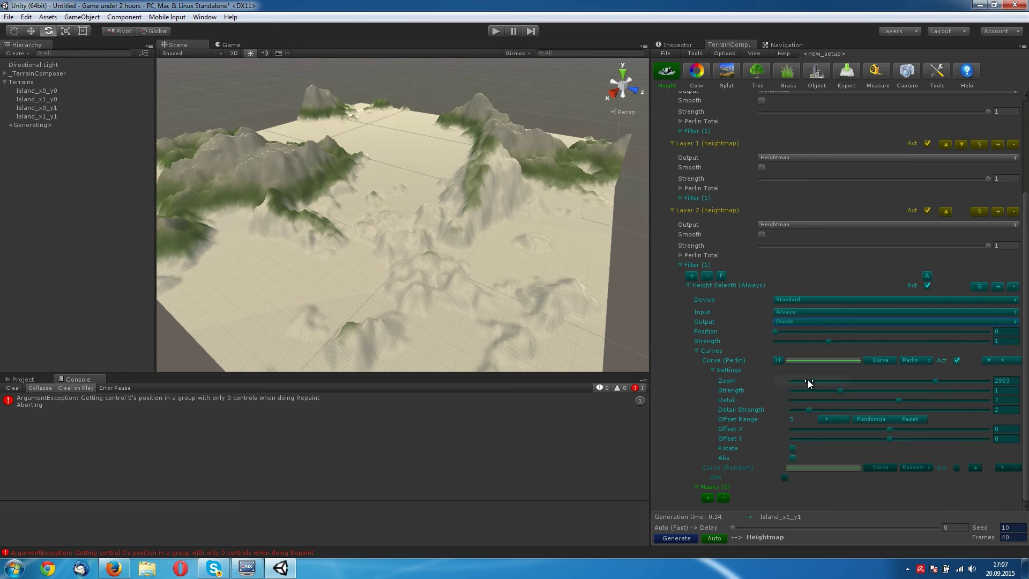
pyautogui.click(799, 323)
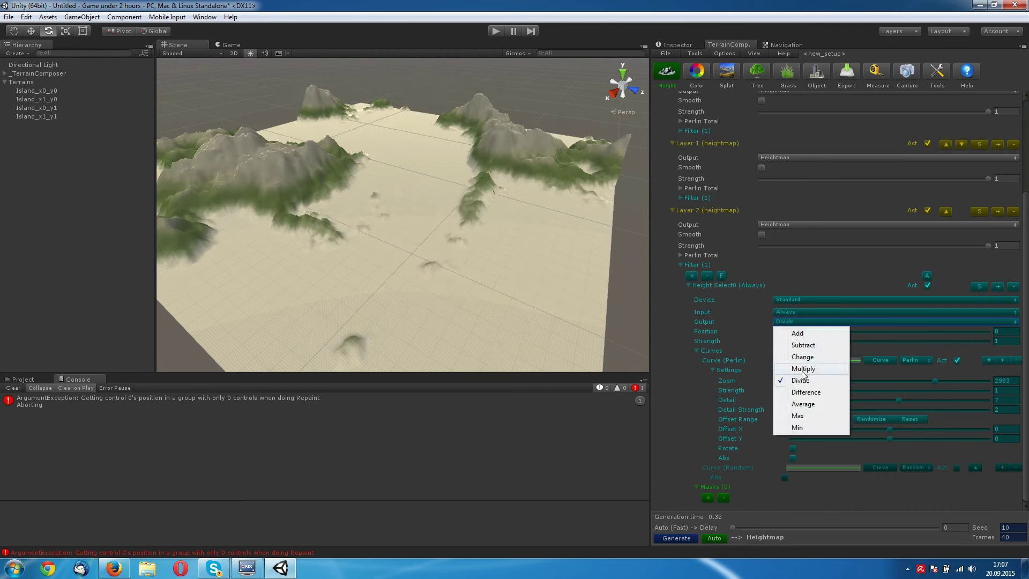
pyautogui.click(803, 367)
pyautogui.click(790, 324)
pyautogui.click(807, 359)
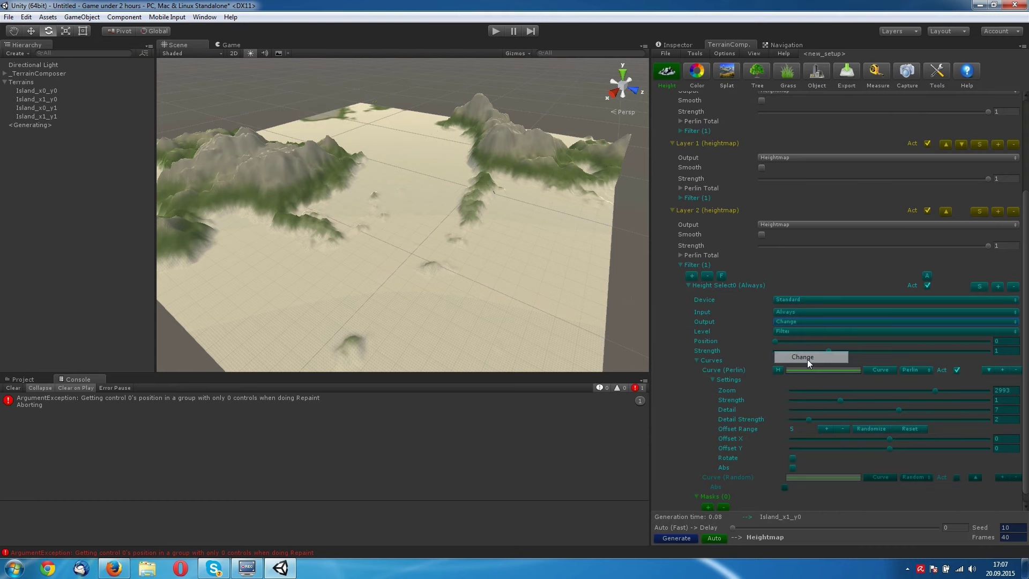
pyautogui.click(798, 330)
pyautogui.click(797, 323)
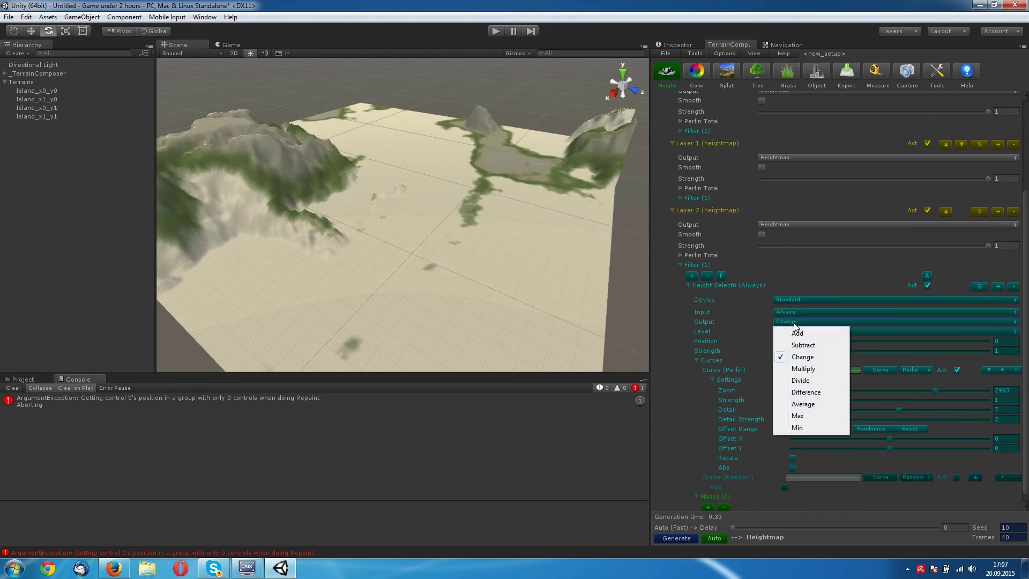
pyautogui.click(802, 346)
pyautogui.click(790, 322)
pyautogui.click(802, 333)
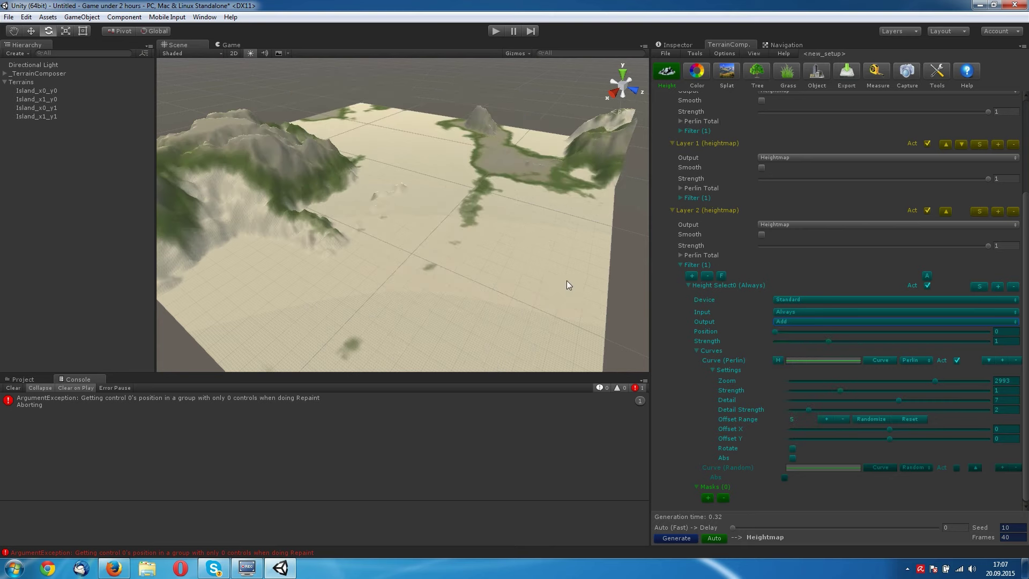
# Raise the Perlin Zoom to about 3650, reset filter position to 0, and set output to Change.
pyautogui.click(927, 286)
pyautogui.click(927, 286)
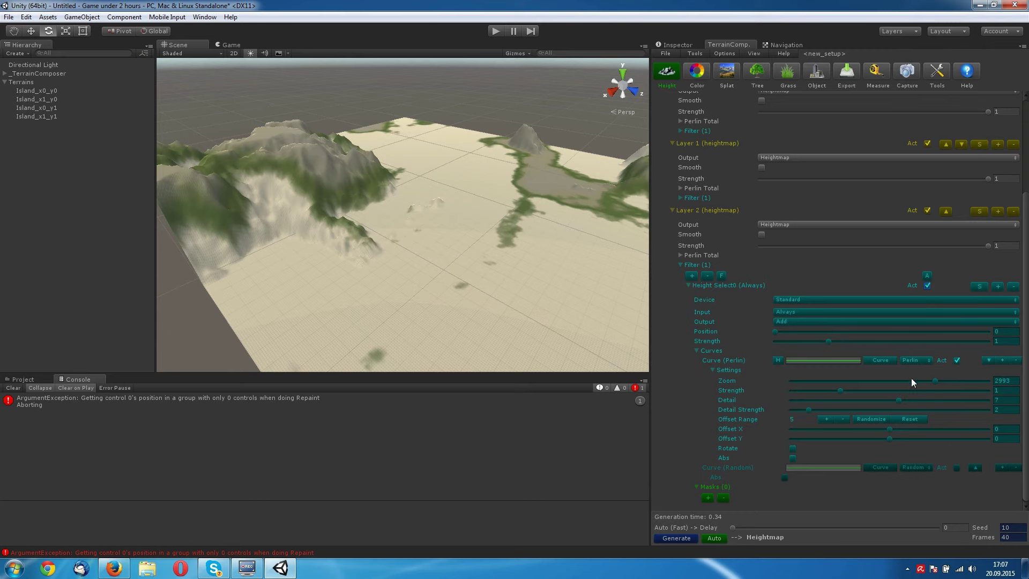
pyautogui.moveTo(941, 382)
pyautogui.mouseDown()
pyautogui.moveTo(966, 383)
pyautogui.moveTo(849, 383)
pyautogui.moveTo(882, 383)
pyautogui.mouseUp()
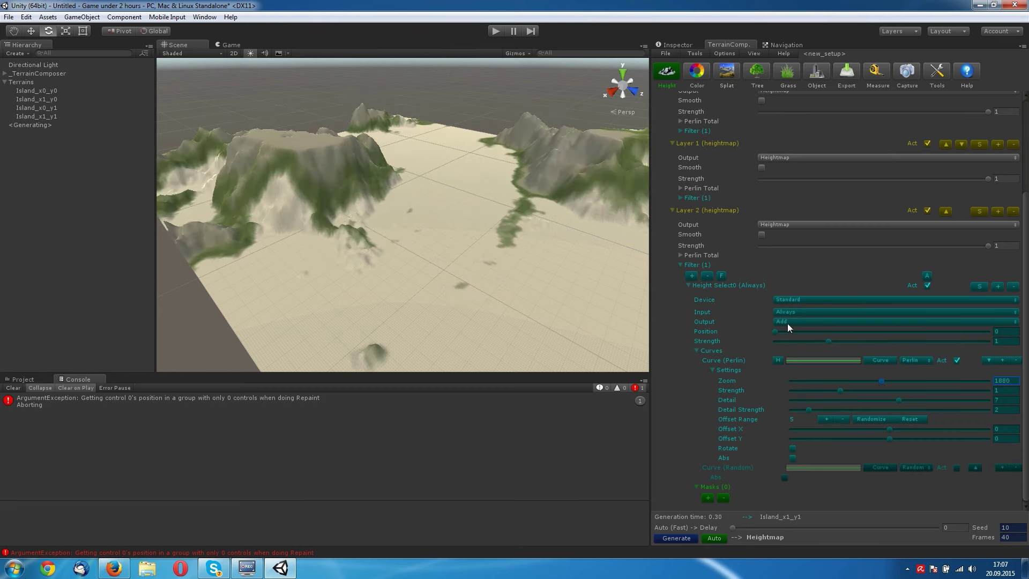
pyautogui.click(796, 310)
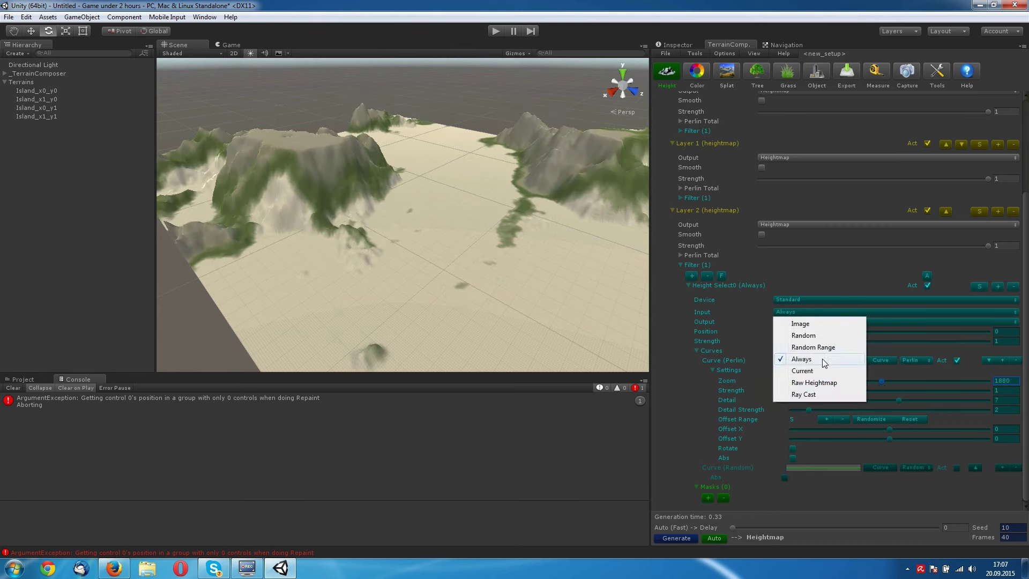
pyautogui.click(816, 356)
pyautogui.click(805, 321)
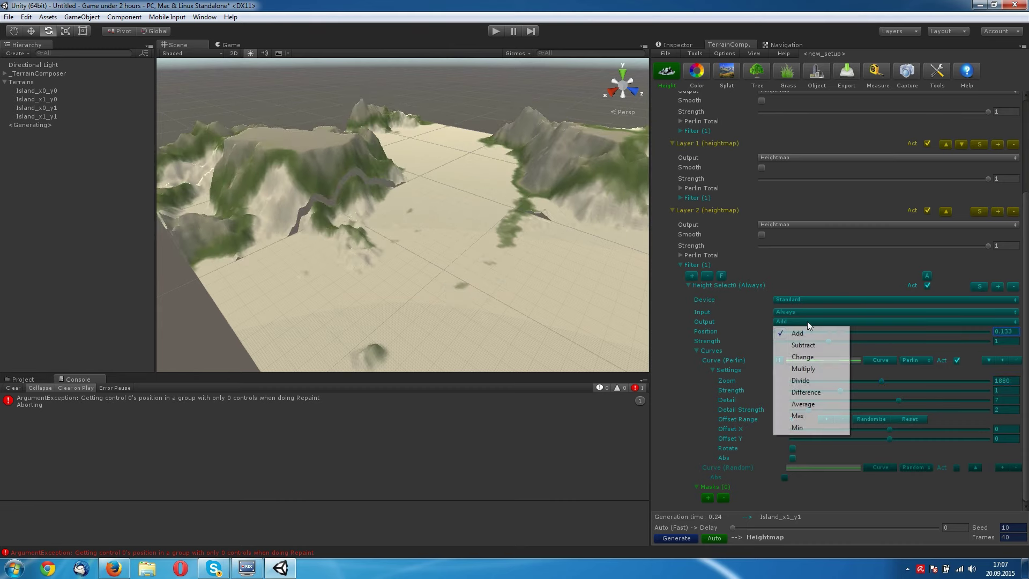
pyautogui.click(807, 369)
pyautogui.moveTo(803, 331); pyautogui.dragTo(758, 333)
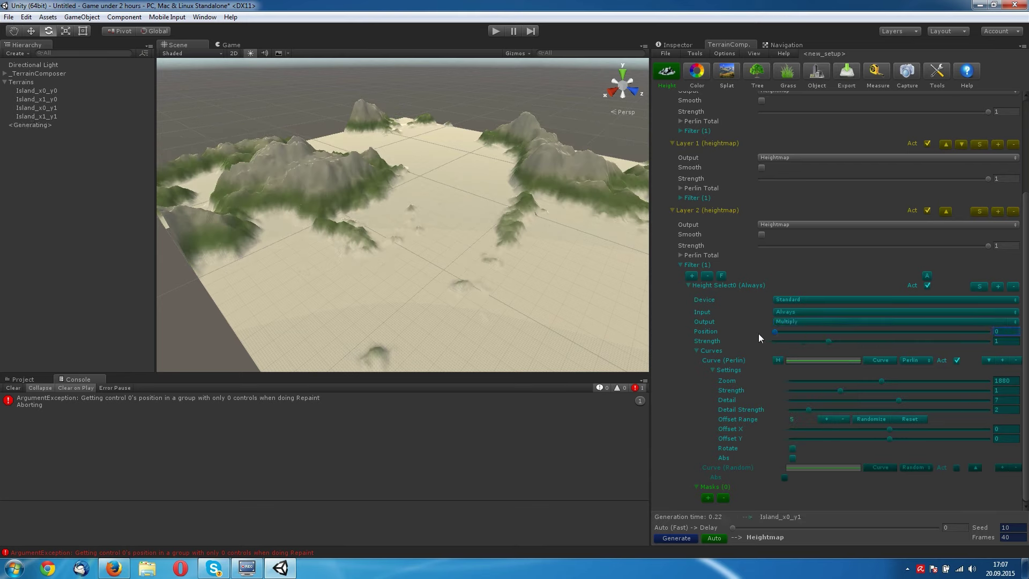
pyautogui.click(793, 321)
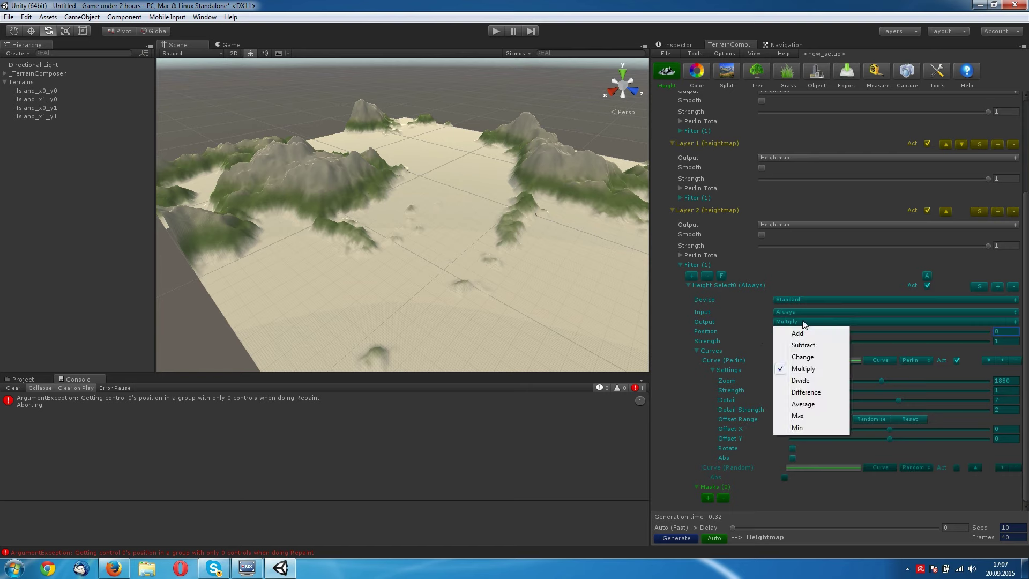
pyautogui.click(813, 357)
# Randomize Layer 2's Perlin offsets, set Zoom to 3505 and filter strength 0.8, then show splat layers.
pyautogui.moveTo(881, 390); pyautogui.dragTo(889, 391)
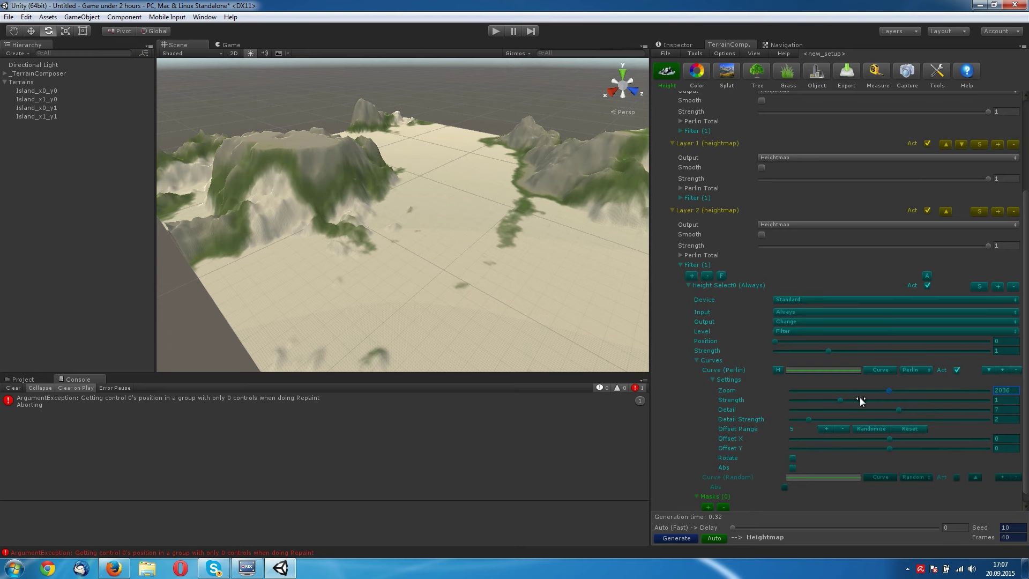
pyautogui.click(864, 429)
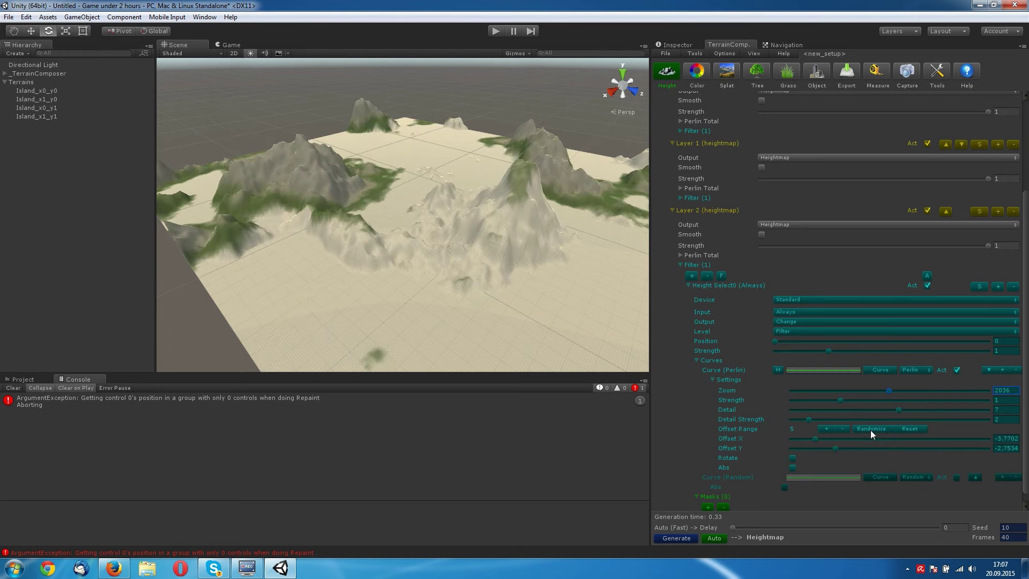
pyautogui.moveTo(459, 230)
pyautogui.keyDown('alt'); pyautogui.mouseDown()
pyautogui.moveTo(474, 214)
pyautogui.moveTo(499, 215)
pyautogui.mouseUp(); pyautogui.keyUp('alt')
pyautogui.moveTo(888, 392); pyautogui.dragTo(986, 403)
pyautogui.moveTo(489, 236)
pyautogui.keyDown('alt'); pyautogui.mouseDown()
pyautogui.moveTo(474, 234)
pyautogui.moveTo(509, 236)
pyautogui.mouseUp(); pyautogui.keyUp('alt')
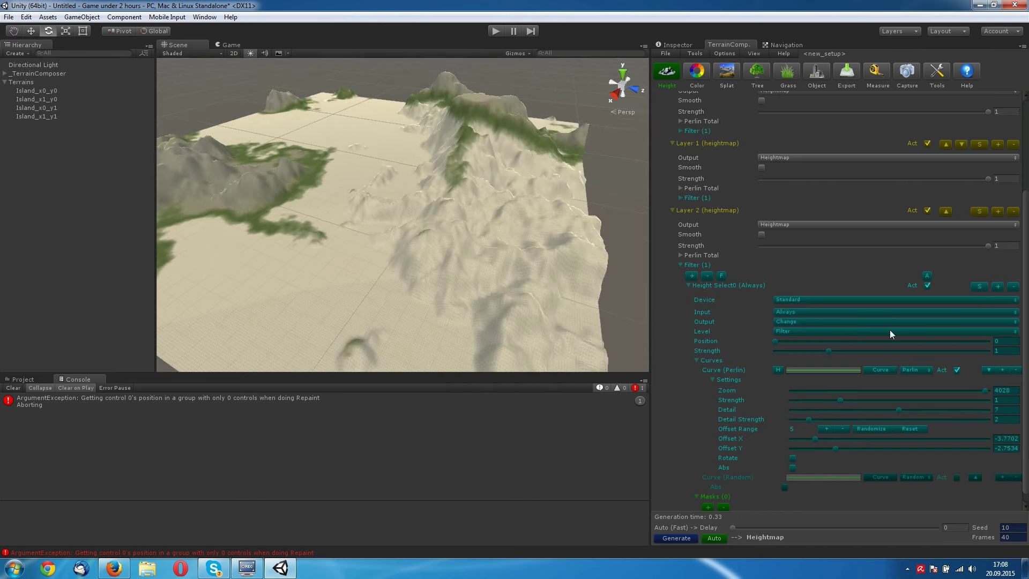
pyautogui.moveTo(985, 391); pyautogui.dragTo(960, 390)
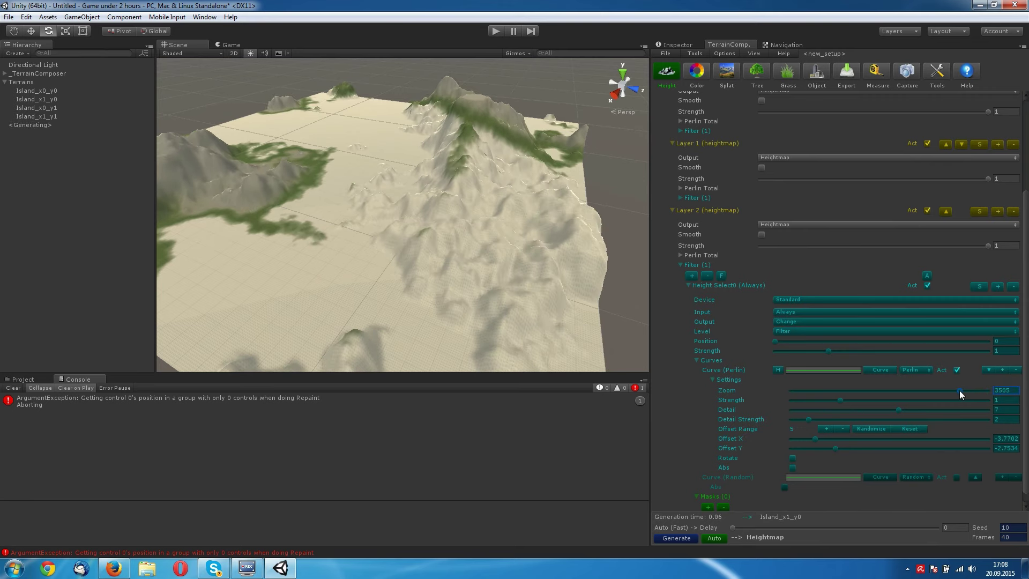
pyautogui.moveTo(829, 352); pyautogui.dragTo(818, 353)
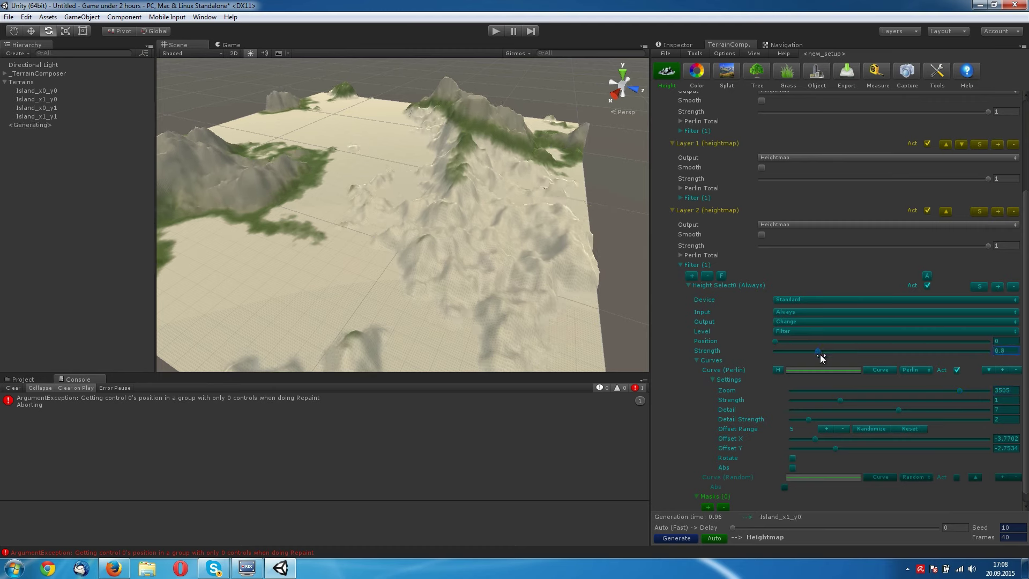
pyautogui.click(728, 75)
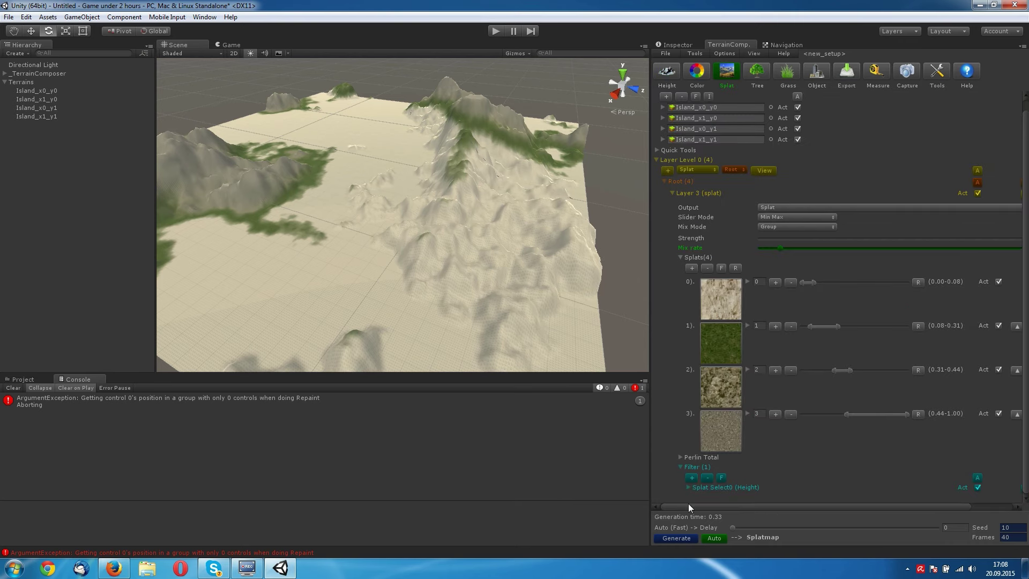
# Regenerate the splatmap and expand the splat height filter, showing Height input and Add output.
pyautogui.click(682, 539)
pyautogui.moveTo(407, 224)
pyautogui.keyDown('alt'); pyautogui.mouseDown()
pyautogui.moveTo(498, 226)
pyautogui.moveTo(435, 180)
pyautogui.moveTo(608, 152)
pyautogui.moveTo(403, 198)
pyautogui.moveTo(544, 179)
pyautogui.moveTo(521, 193)
pyautogui.moveTo(459, 198)
pyautogui.mouseUp(); pyautogui.keyUp('alt')
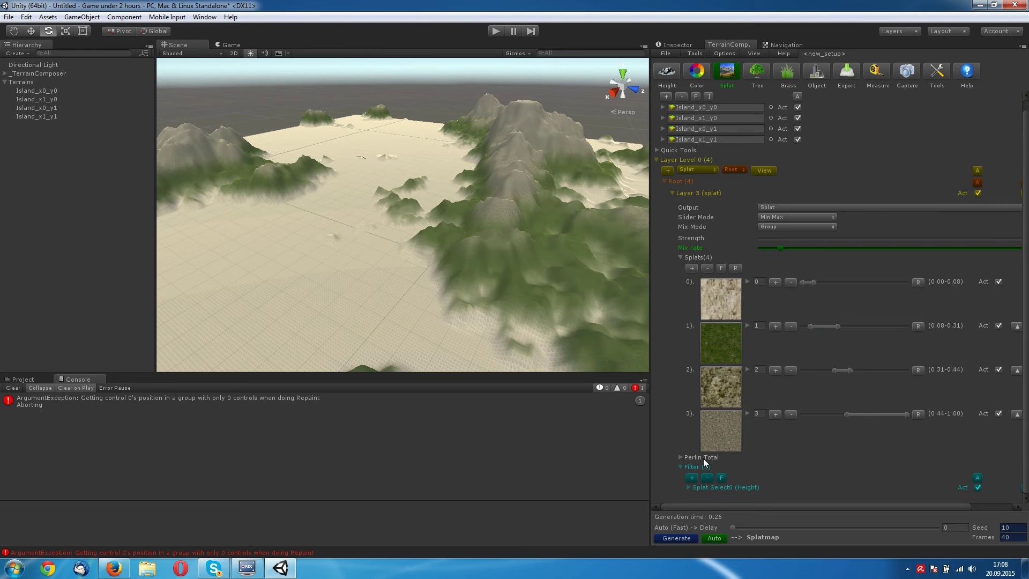
pyautogui.click(689, 488)
pyautogui.scroll(-3, 777, 424)
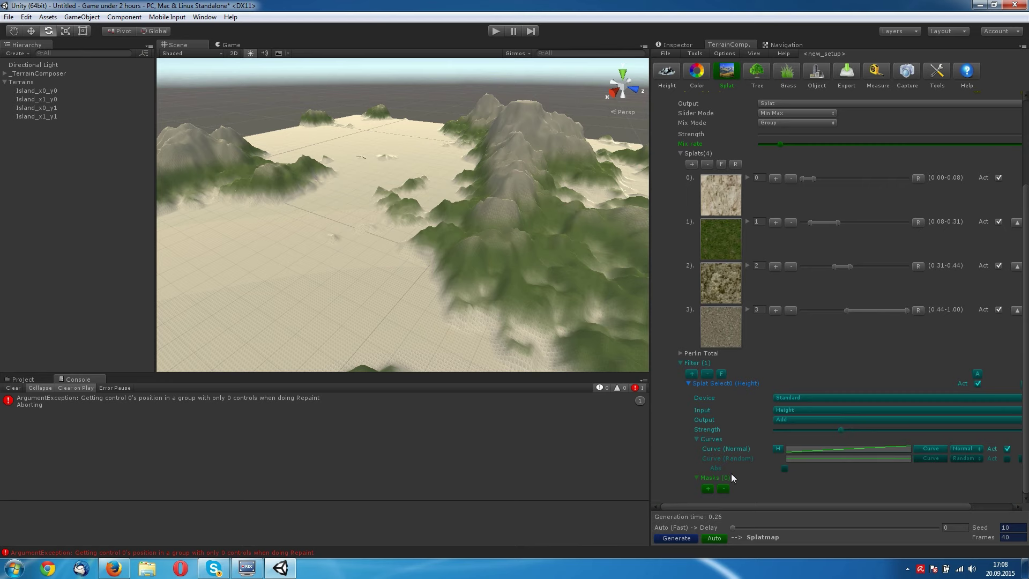
pyautogui.scroll(1, 697, 477)
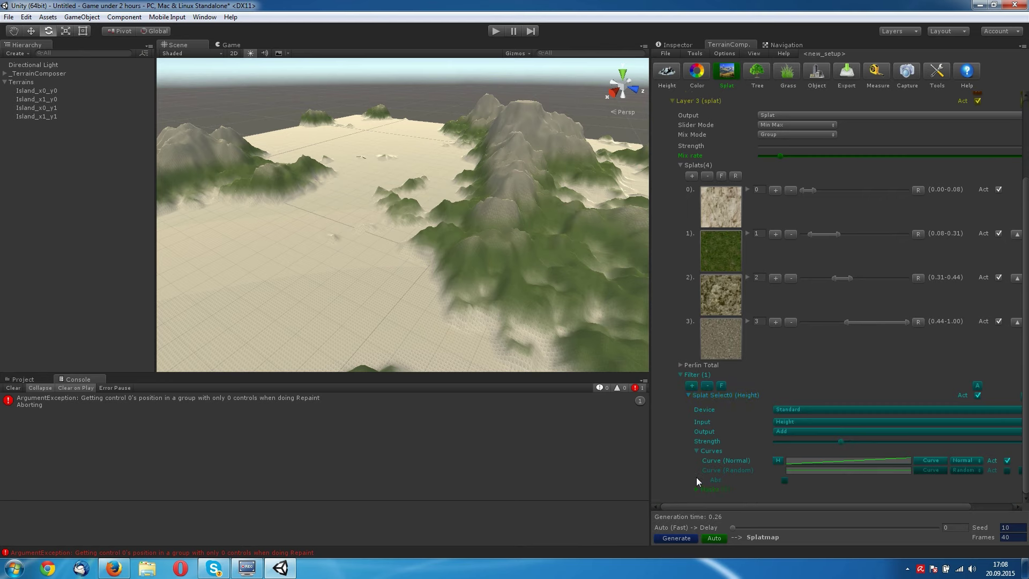
pyautogui.scroll(-1, 781, 461)
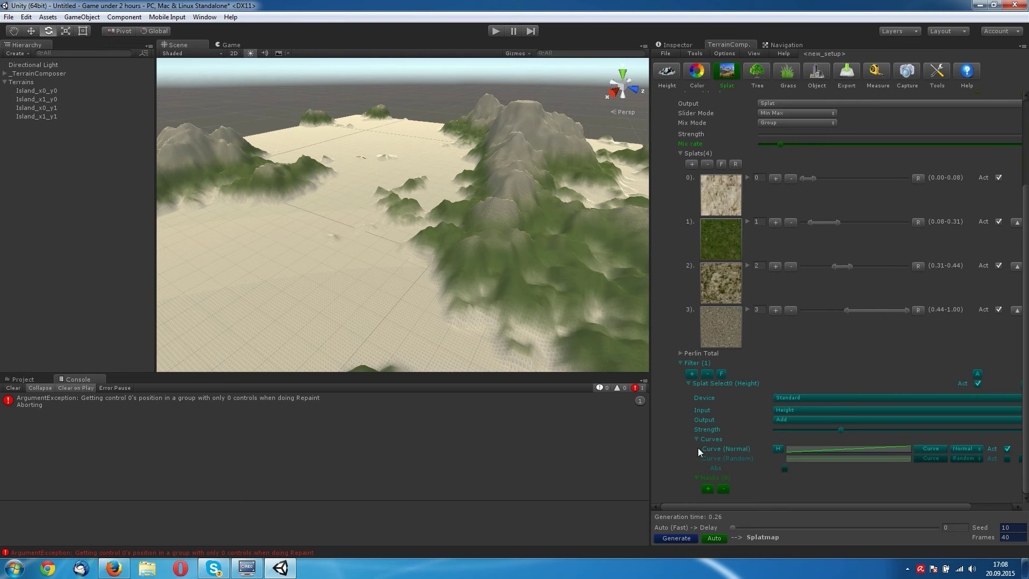
# Set Layer 2's Perlin Zoom to about 4050, Detail to 1, and raise Detail Strength.
pyautogui.click(668, 90)
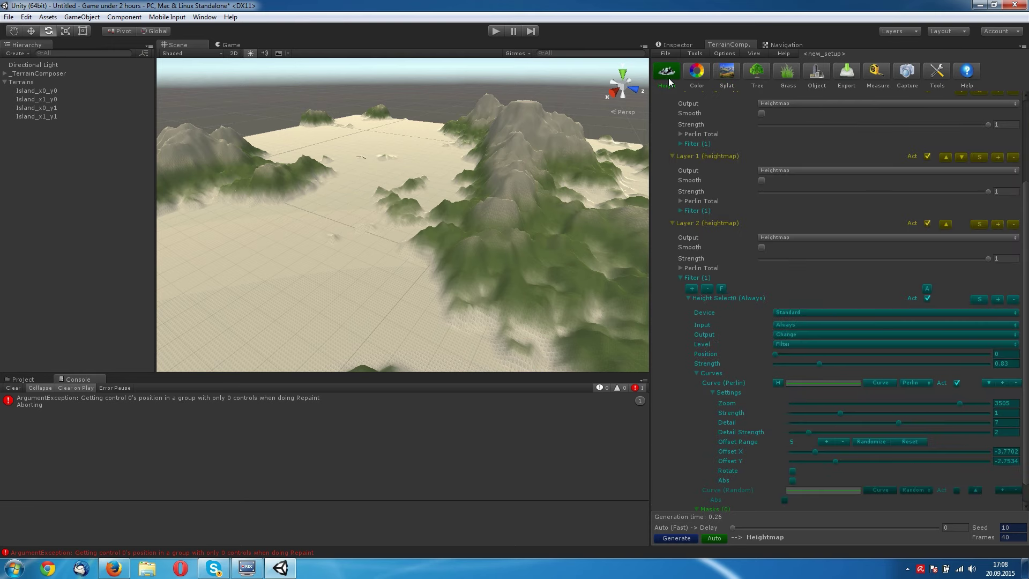
pyautogui.scroll(-2, 815, 468)
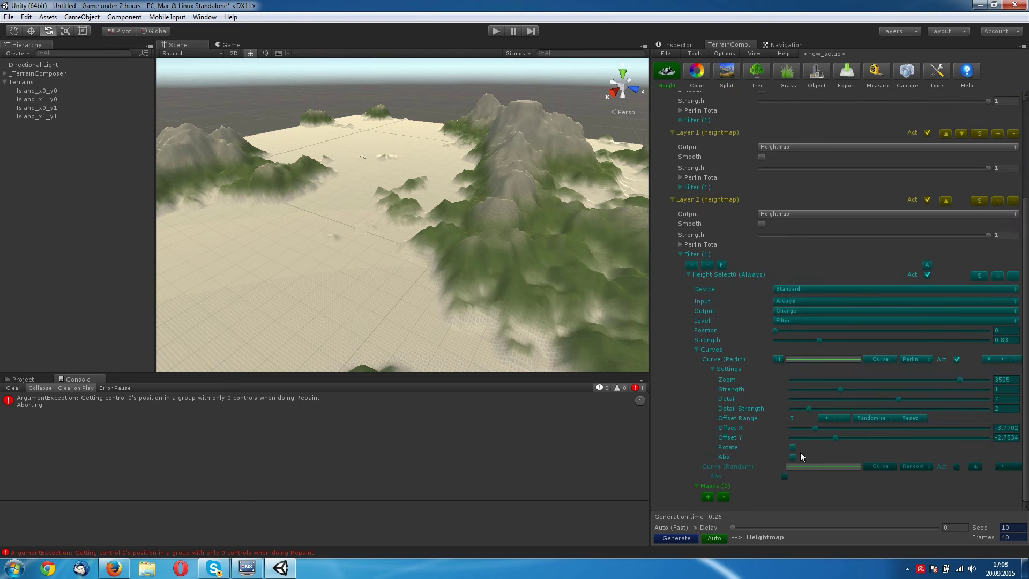
pyautogui.click(793, 457)
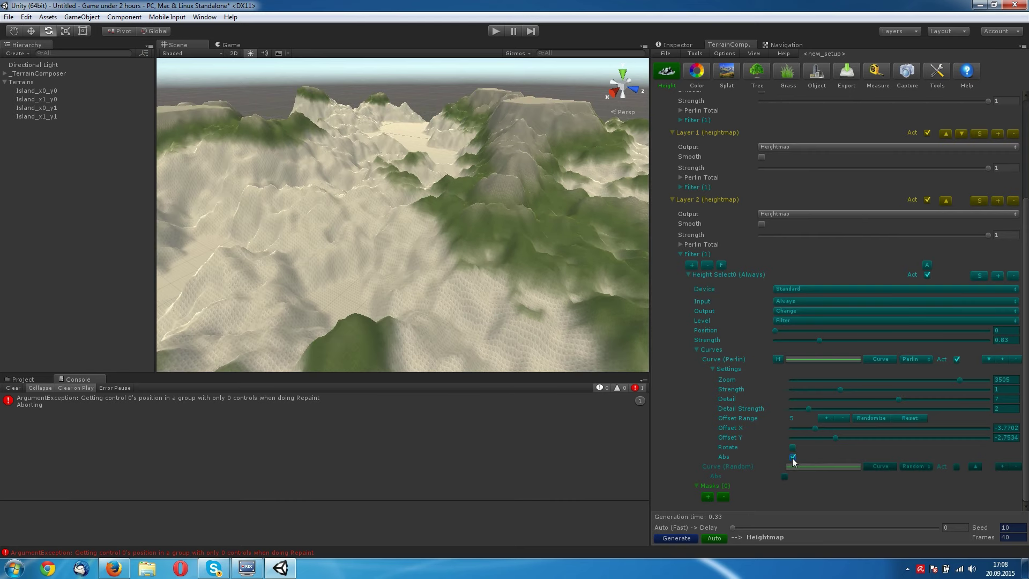
pyautogui.click(793, 457)
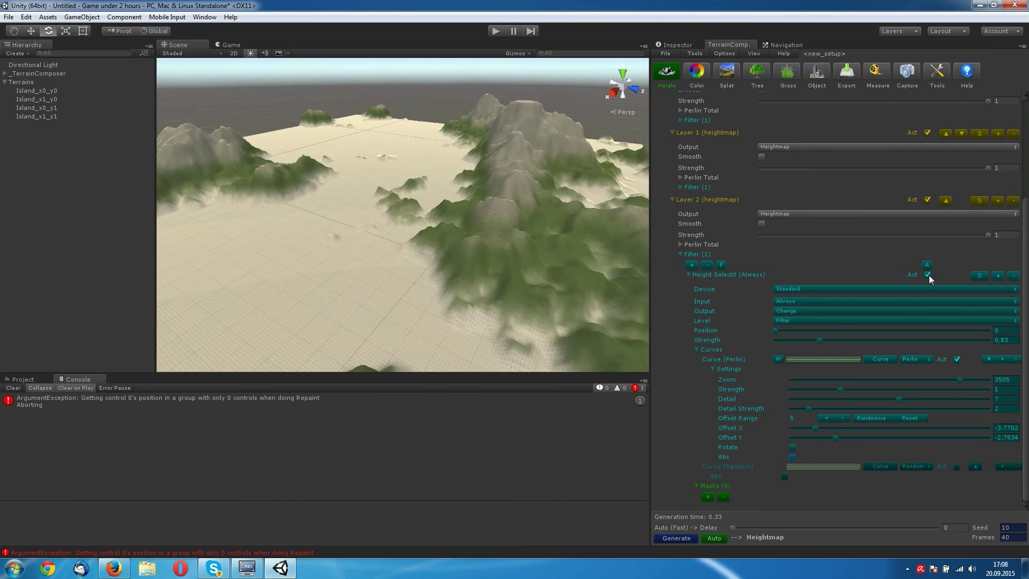
pyautogui.click(929, 275)
pyautogui.click(928, 275)
pyautogui.click(929, 275)
pyautogui.moveTo(958, 379); pyautogui.dragTo(986, 385)
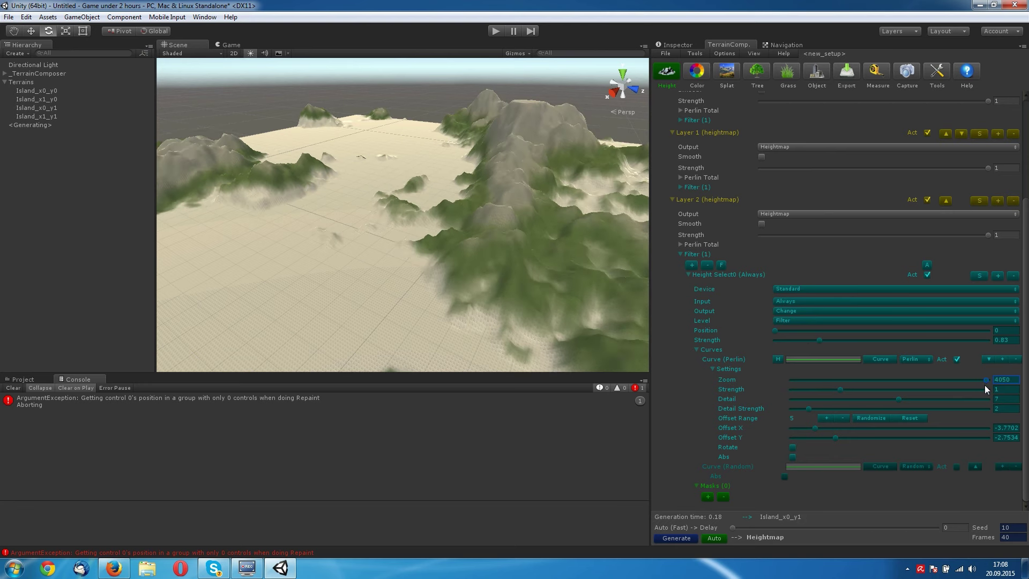
pyautogui.click(841, 391)
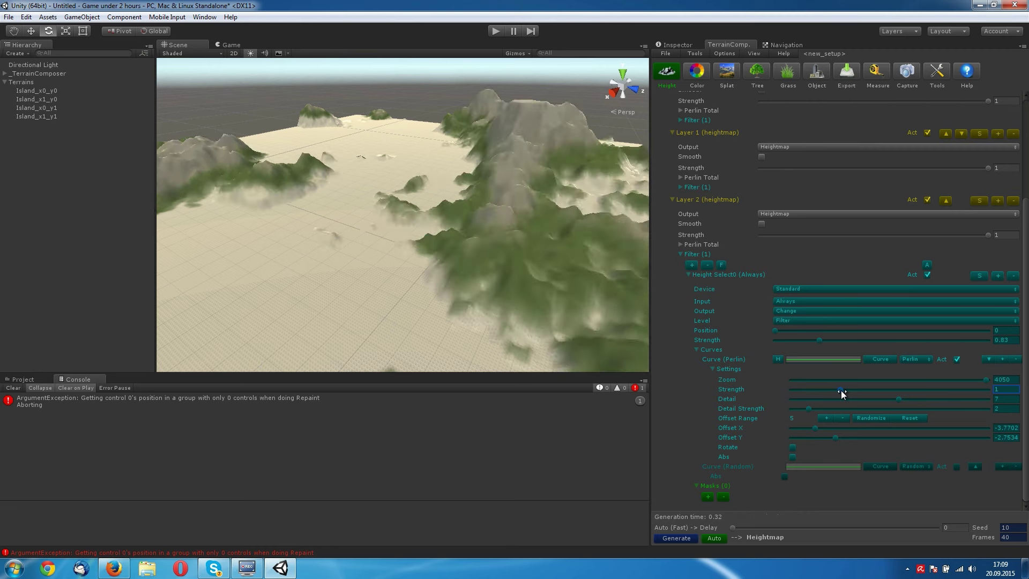
pyautogui.moveTo(898, 398)
pyautogui.mouseDown()
pyautogui.moveTo(795, 403)
pyautogui.moveTo(968, 407)
pyautogui.moveTo(763, 410)
pyautogui.mouseUp()
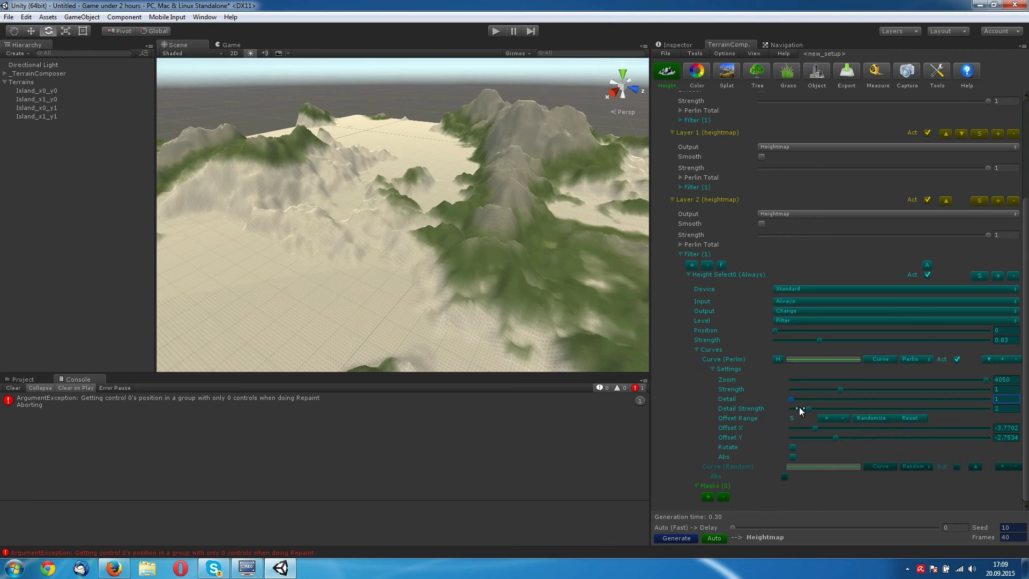
pyautogui.moveTo(800, 410); pyautogui.dragTo(955, 408)
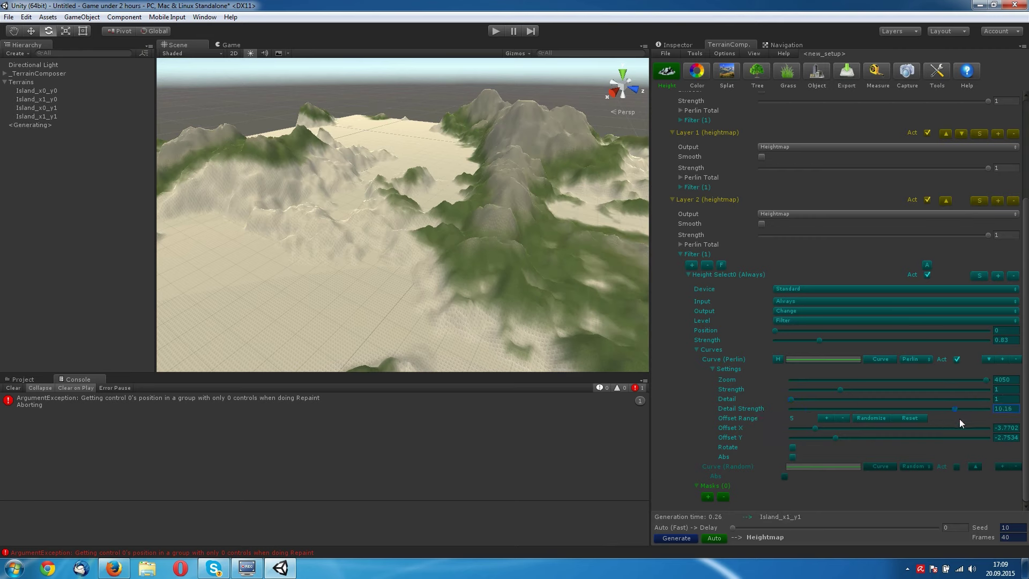
# Turn on Smooth for Layers 0–2 and set Perlin Zoom to 4096 and Strength to 1.05.
pyautogui.click(762, 225)
pyautogui.click(762, 157)
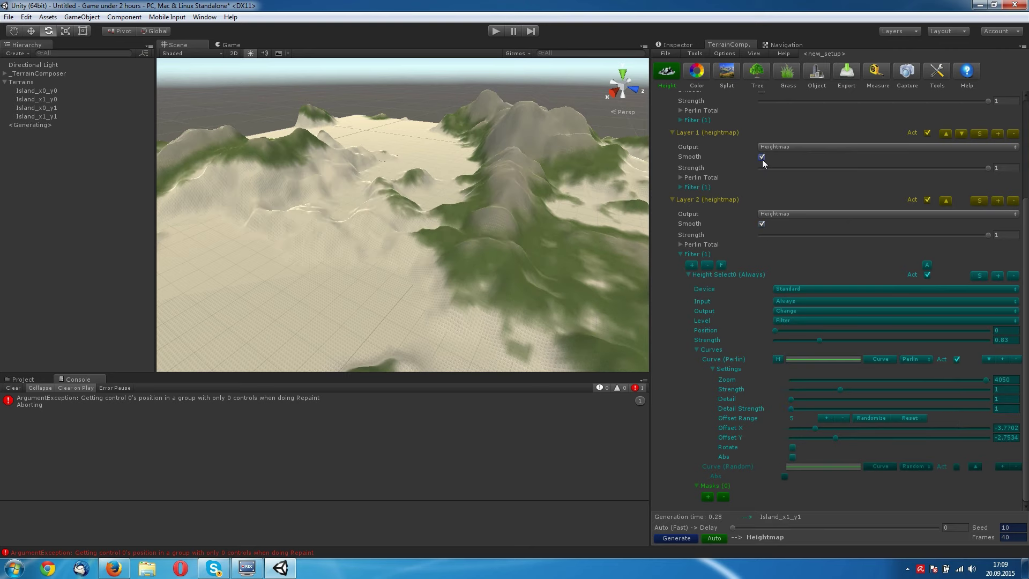
pyautogui.scroll(3, 787, 207)
pyautogui.click(762, 186)
pyautogui.scroll(-3, 790, 265)
pyautogui.moveTo(987, 380)
pyautogui.mouseDown()
pyautogui.moveTo(909, 380)
pyautogui.moveTo(989, 380)
pyautogui.mouseUp()
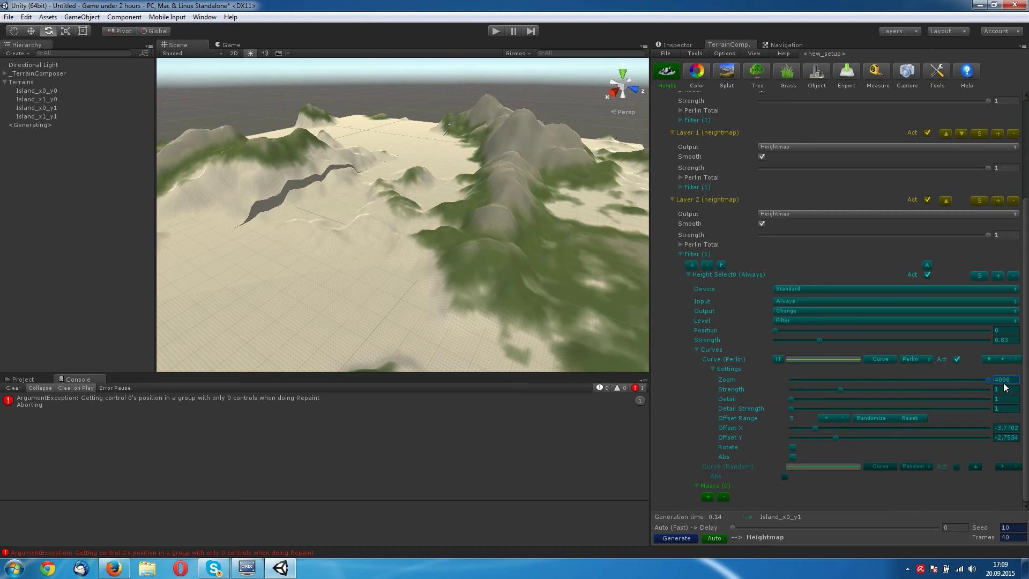
pyautogui.moveTo(841, 390); pyautogui.dragTo(855, 391)
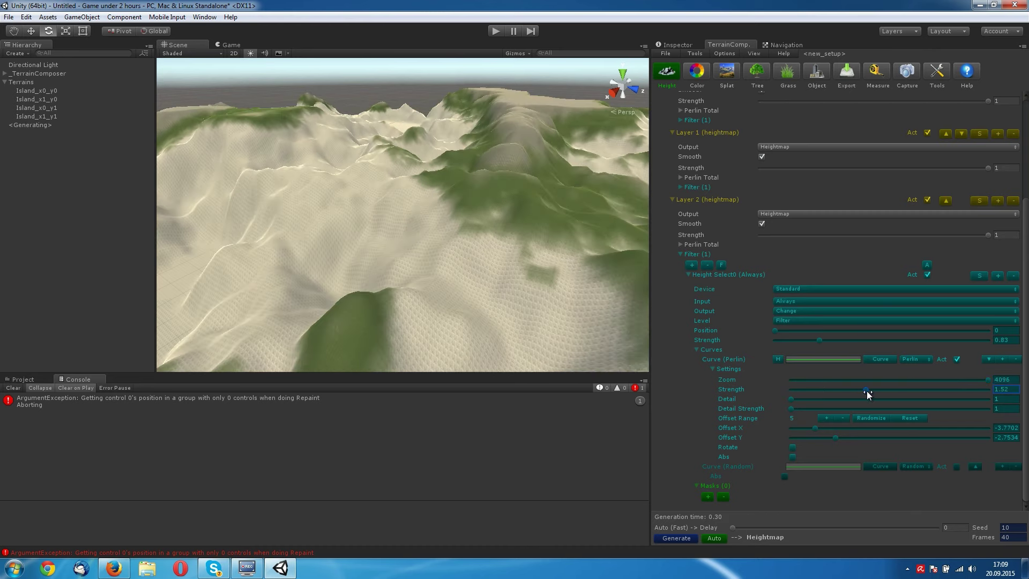
pyautogui.moveTo(856, 393); pyautogui.dragTo(844, 395)
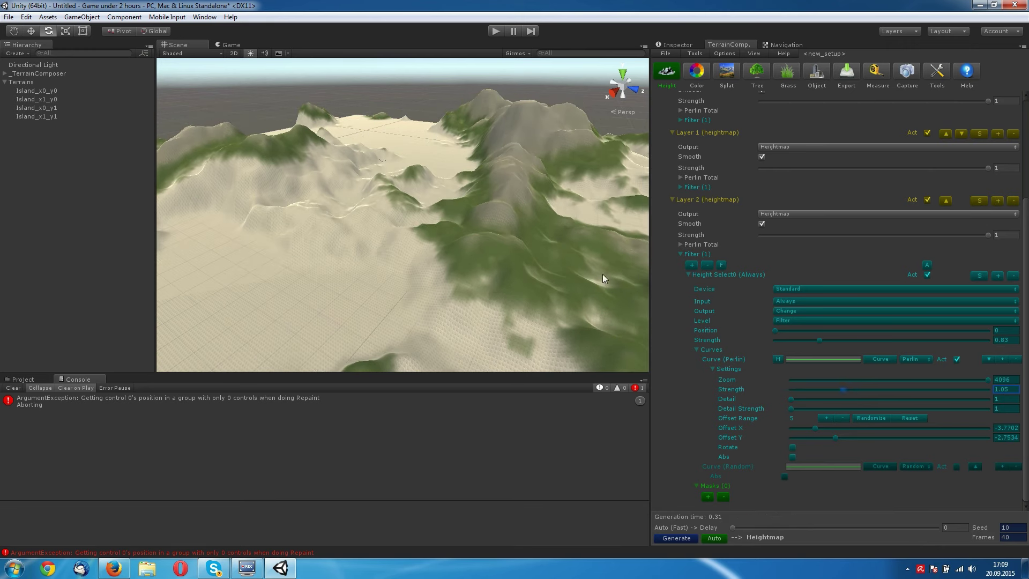
pyautogui.click(739, 75)
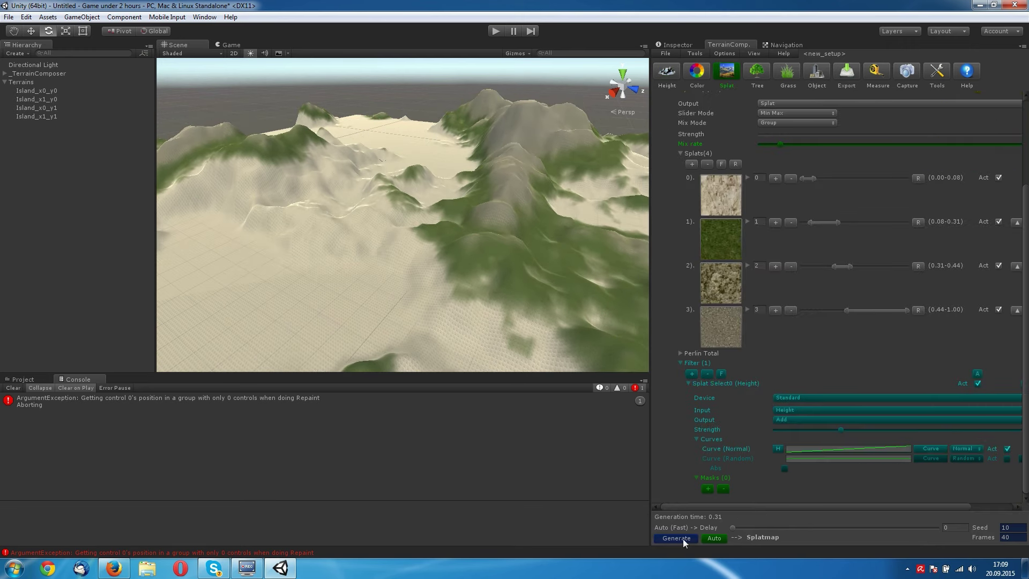
# Regenerate the splat textures, raise Height Perlin Strength to 1.22, and regenerate splat again.
pyautogui.click(682, 539)
pyautogui.moveTo(483, 282)
pyautogui.keyDown('alt'); pyautogui.mouseDown()
pyautogui.moveTo(558, 287)
pyautogui.moveTo(485, 282)
pyautogui.moveTo(533, 294)
pyautogui.moveTo(403, 294)
pyautogui.moveTo(437, 268)
pyautogui.moveTo(451, 294)
pyautogui.mouseUp(); pyautogui.keyUp('alt')
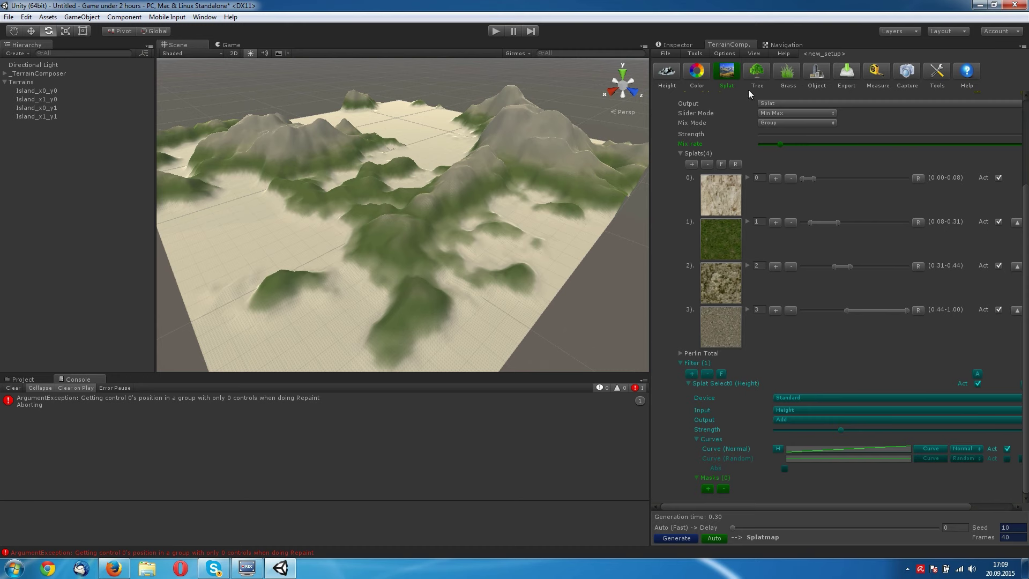
pyautogui.click(678, 78)
pyautogui.moveTo(840, 407); pyautogui.dragTo(851, 420)
pyautogui.click(734, 75)
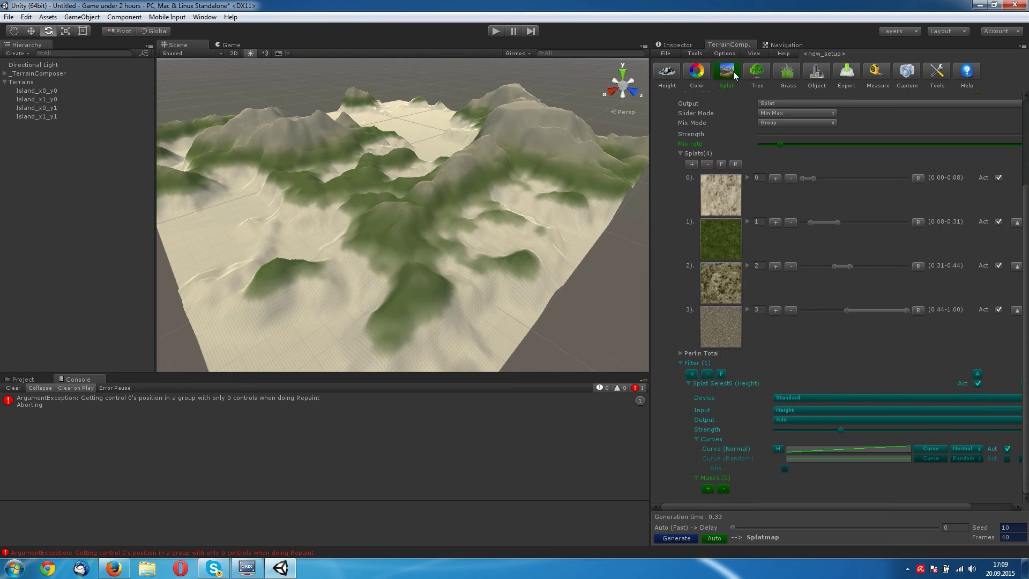
pyautogui.click(675, 538)
pyautogui.moveTo(413, 250)
pyautogui.keyDown('alt'); pyautogui.mouseDown()
pyautogui.moveTo(426, 216)
pyautogui.moveTo(486, 243)
pyautogui.moveTo(579, 138)
pyautogui.moveTo(579, 184)
pyautogui.moveTo(532, 245)
pyautogui.moveTo(475, 214)
pyautogui.moveTo(526, 195)
pyautogui.mouseUp(); pyautogui.keyUp('alt')
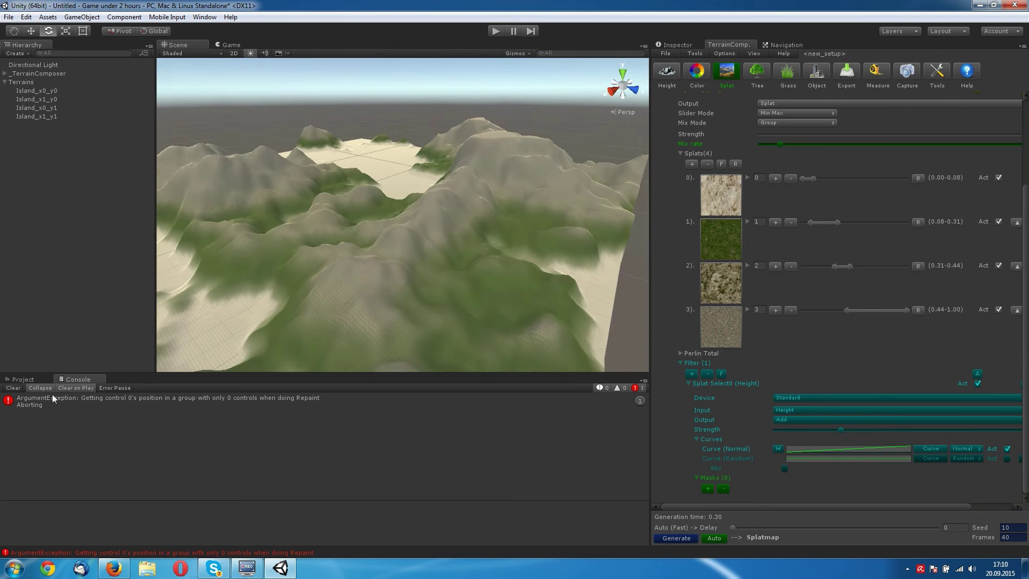
# Show the RFPSP asset folder's contents in the Project panel.
pyautogui.click(17, 381)
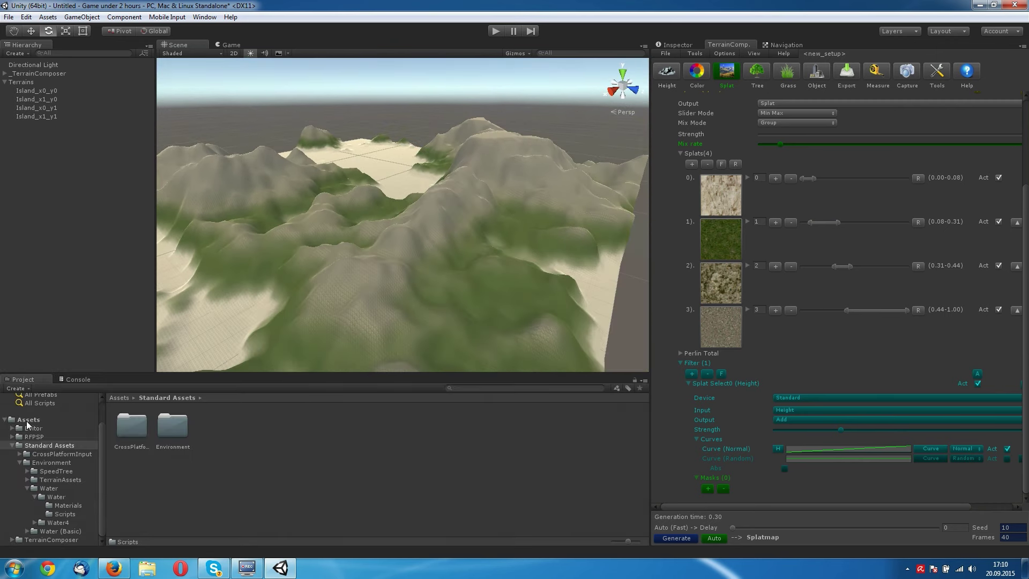
pyautogui.click(33, 437)
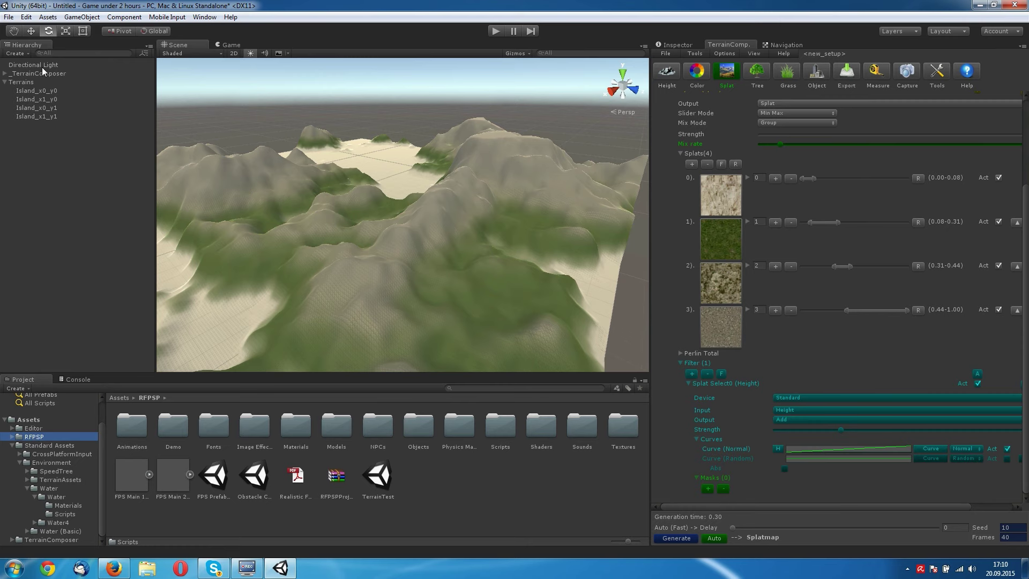
pyautogui.scroll(3, 407, 239)
pyautogui.scroll(3, 372, 255)
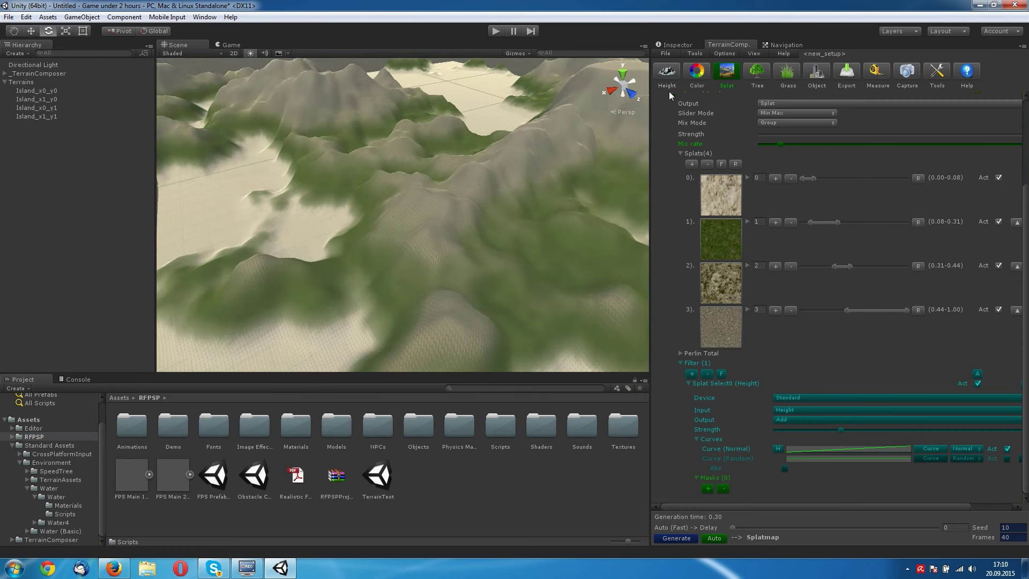
# Add a tree prototype to Island_x0_y0 and assign Bush1 to it.
pyautogui.click(757, 74)
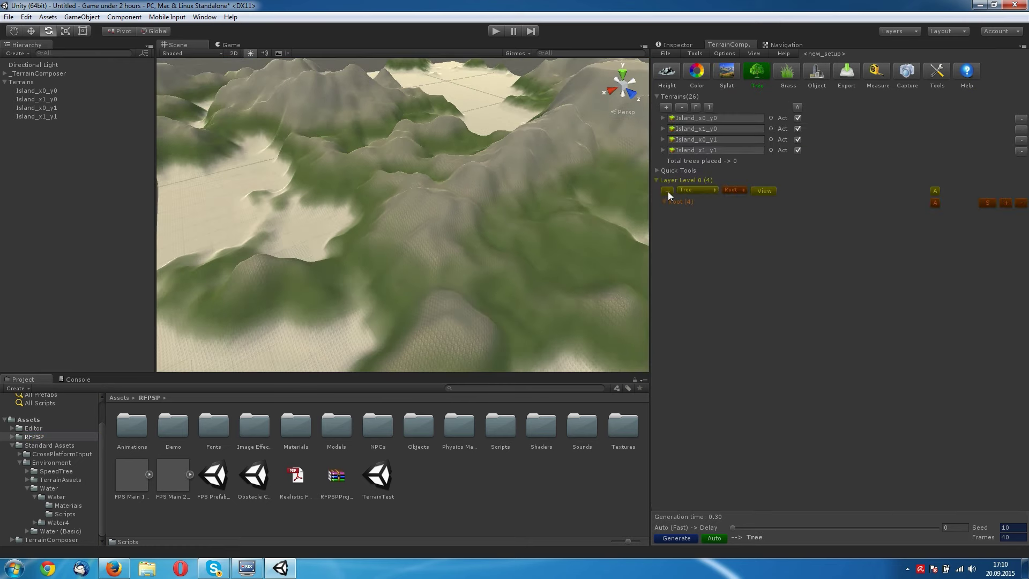
pyautogui.click(663, 118)
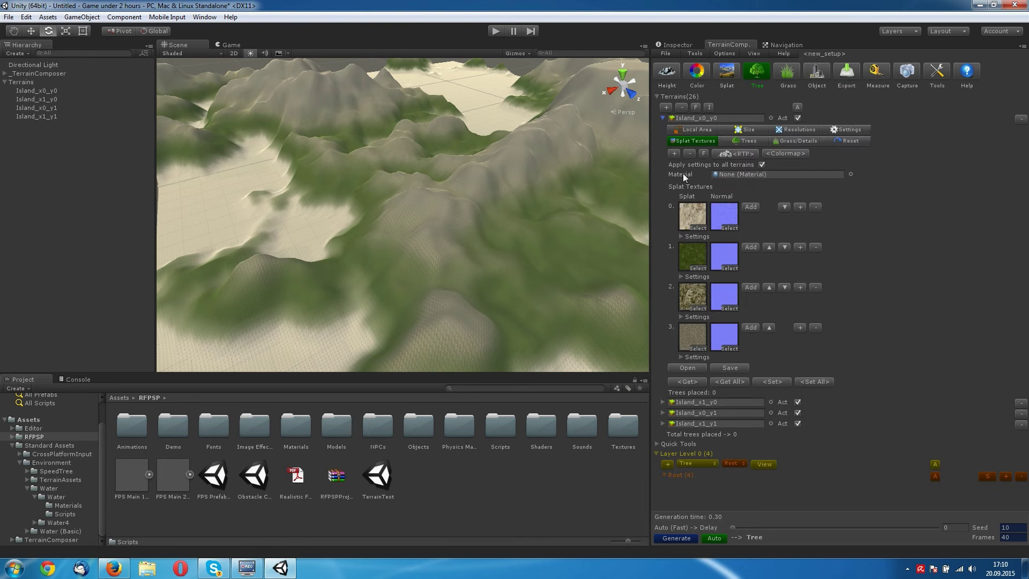
pyautogui.click(751, 141)
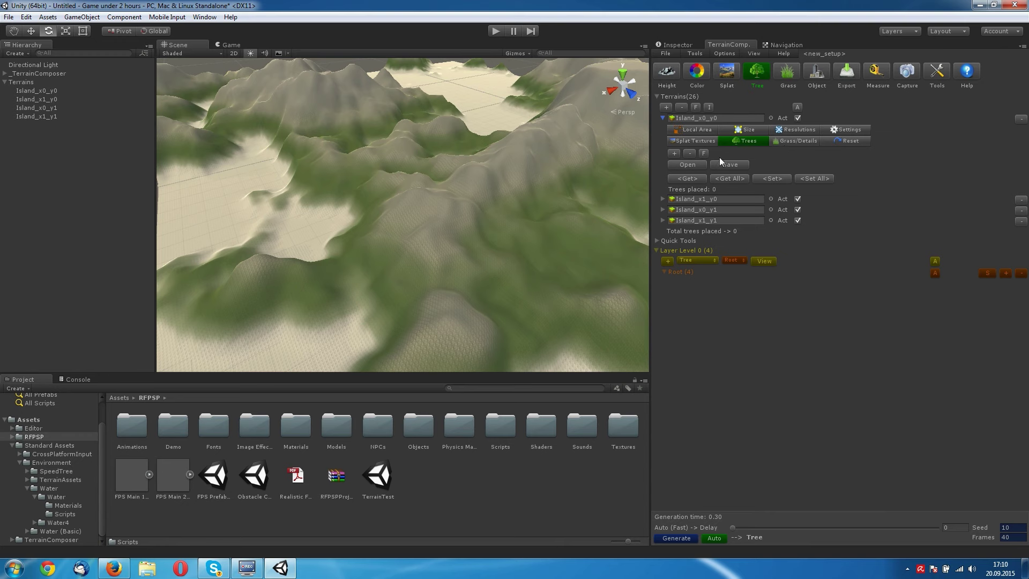
pyautogui.click(675, 154)
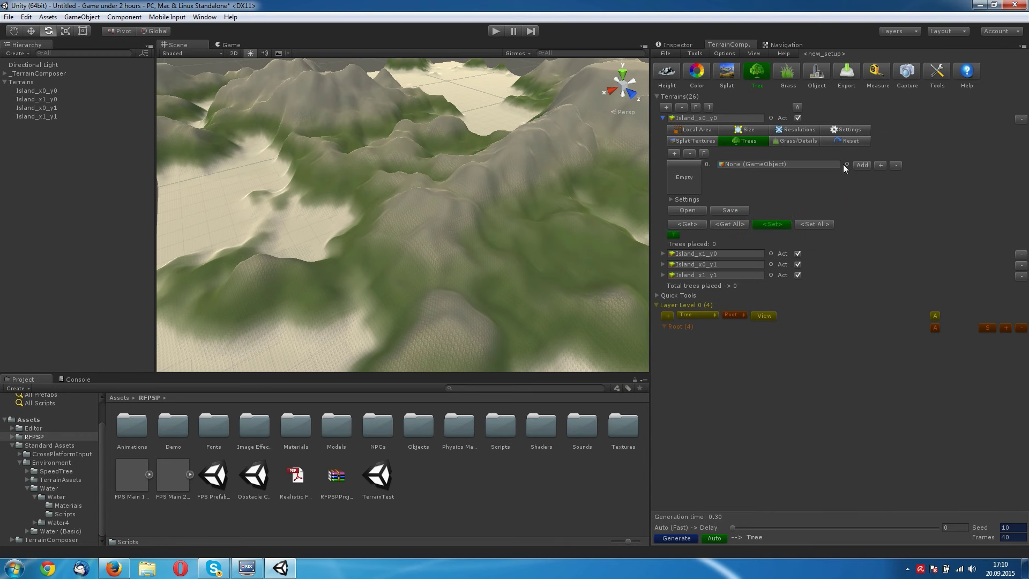
pyautogui.click(844, 165)
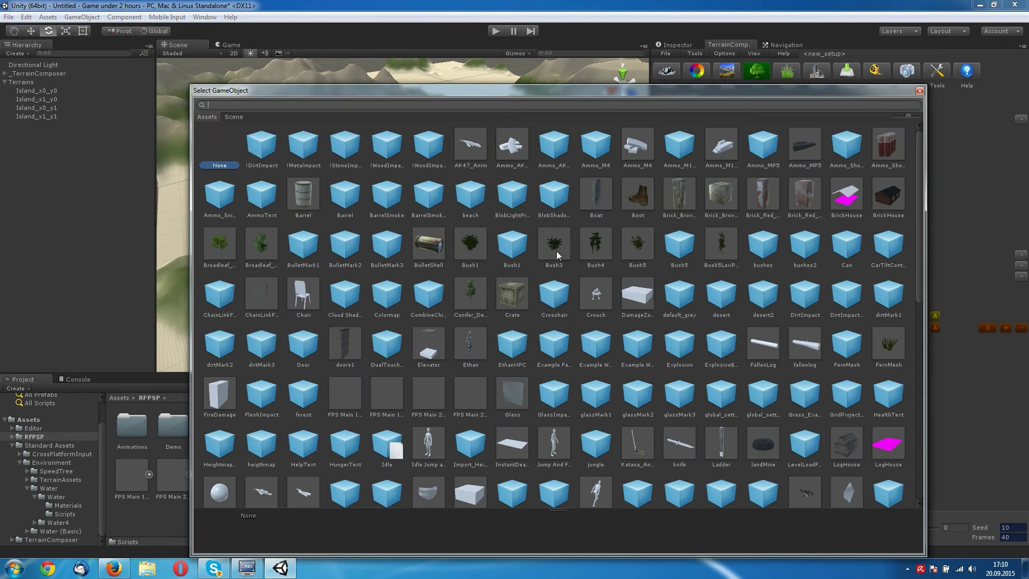
pyautogui.doubleClick(487, 249)
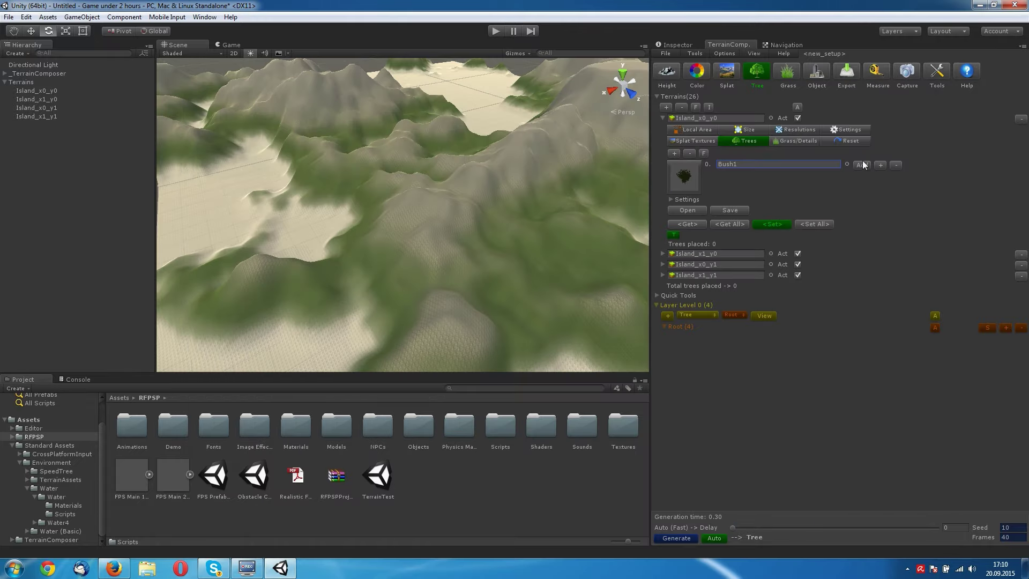